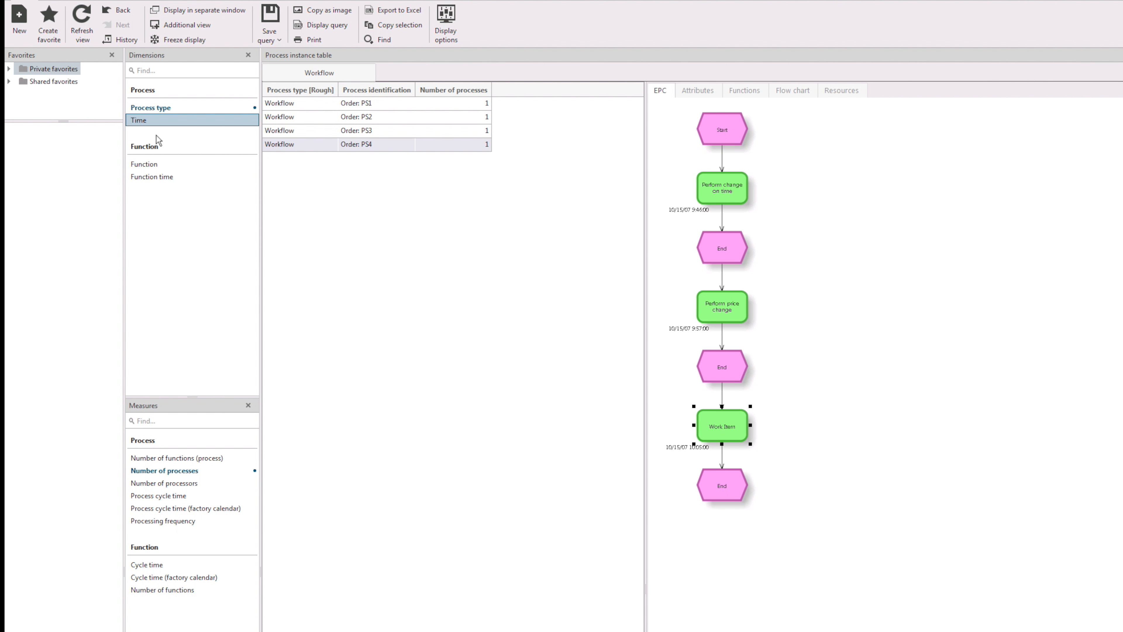
Add the Time dimension and the Number of functions (process) measure to the process instance table.
{"action": "right_click", "coordinate": [151, 126]}
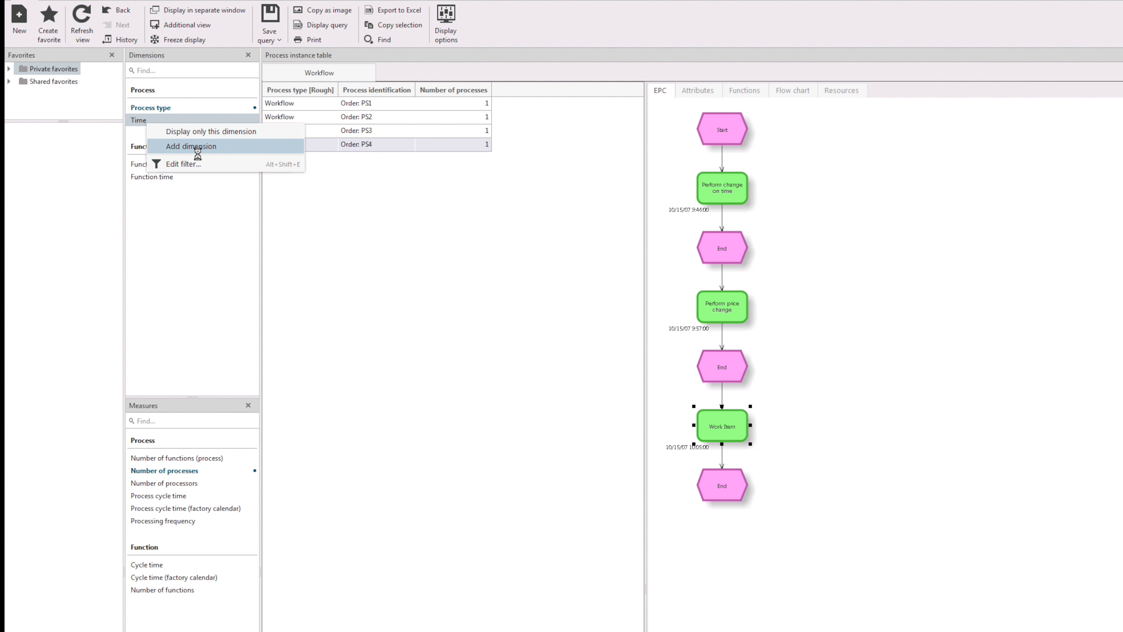
{"action": "left_click", "coordinate": [186, 143]}
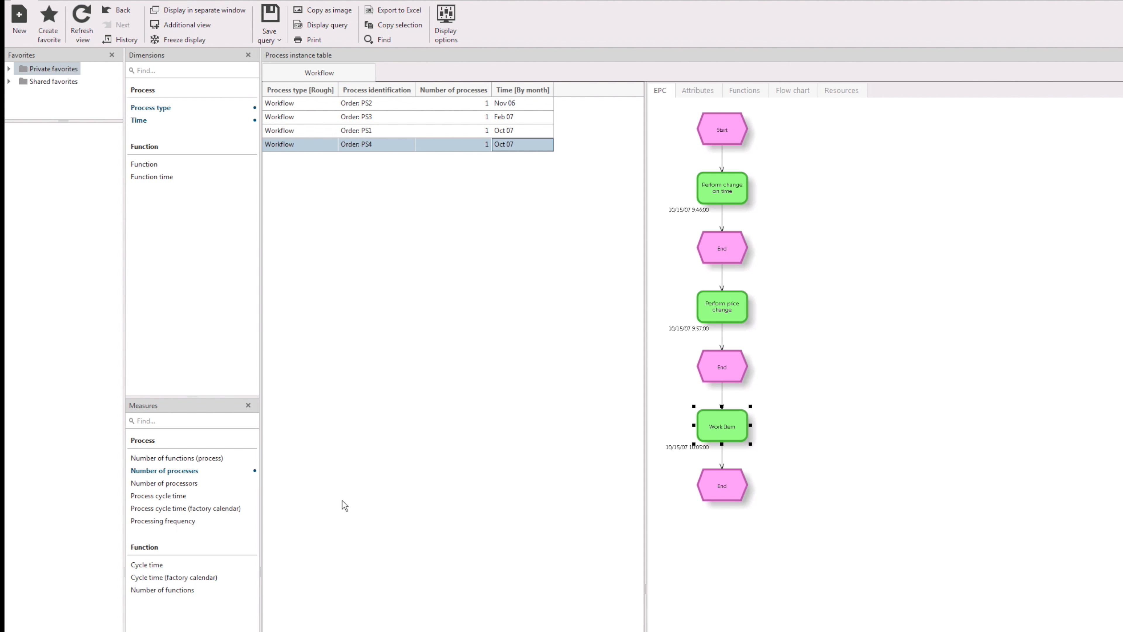
{"action": "right_click", "coordinate": [177, 463]}
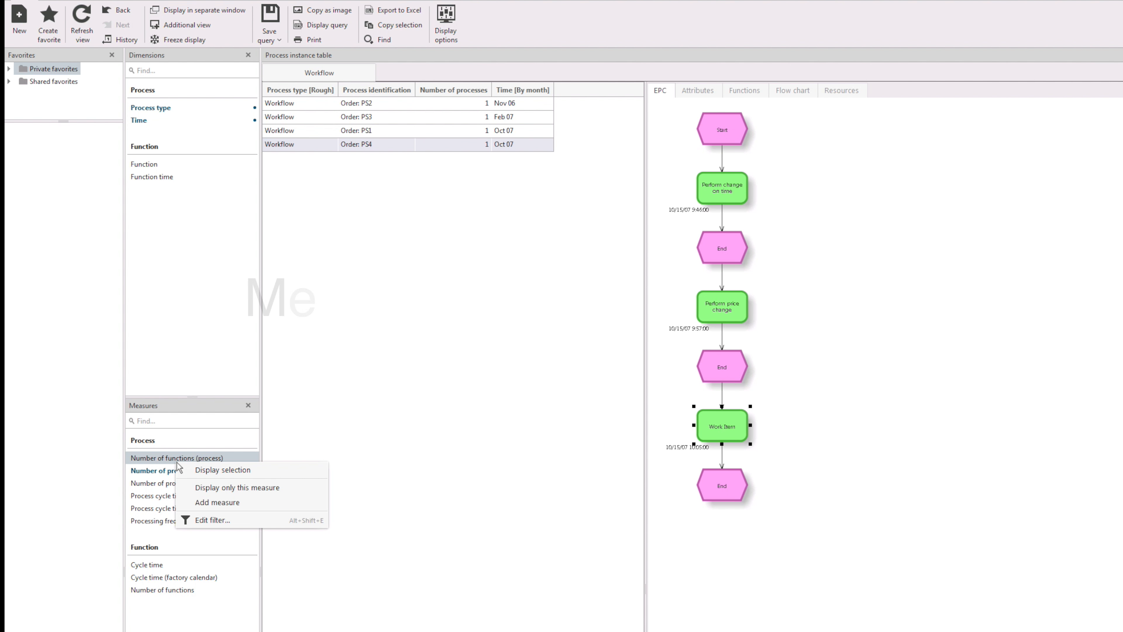
{"action": "left_click", "coordinate": [221, 501]}
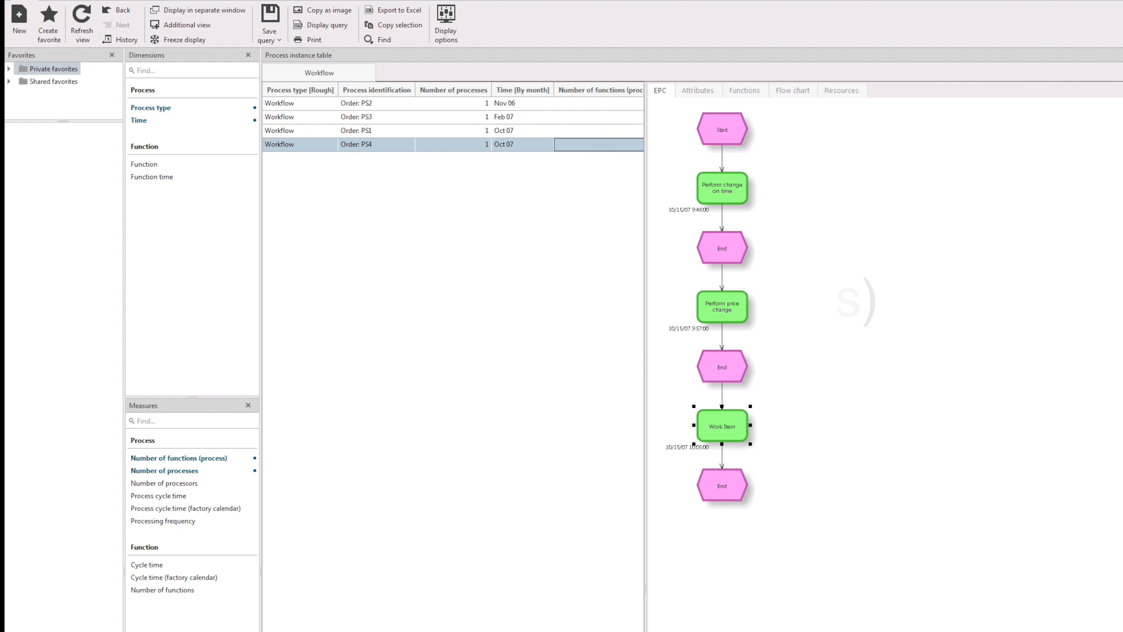
Add the Process cycle time measure and widen the process instance table to fit all its columns.
{"action": "right_click", "coordinate": [174, 496]}
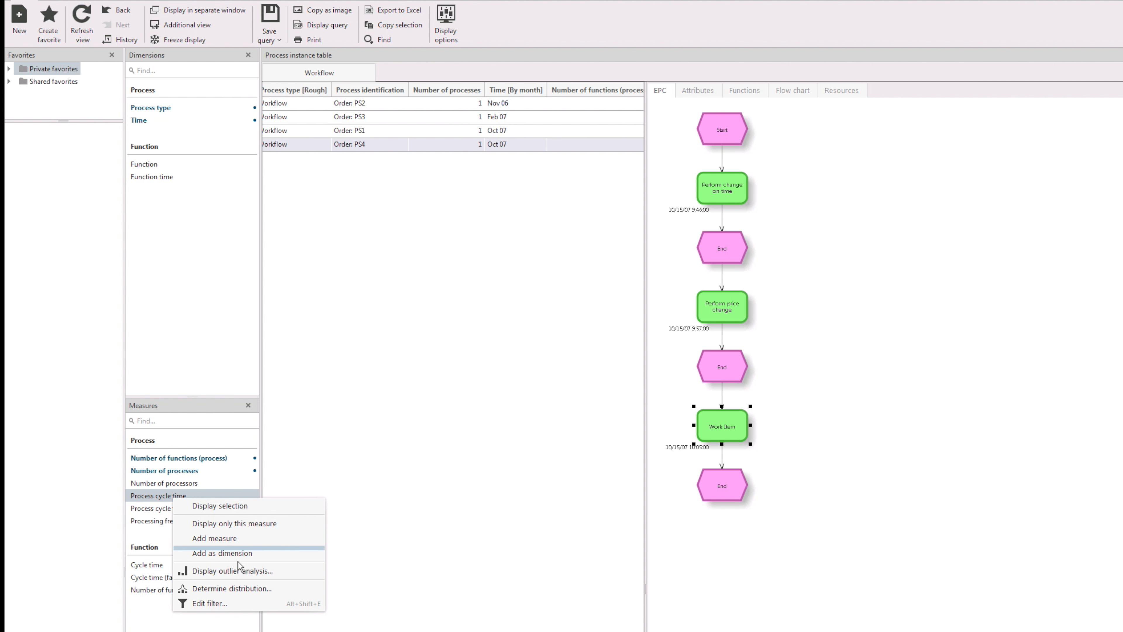
{"action": "left_click", "coordinate": [232, 544]}
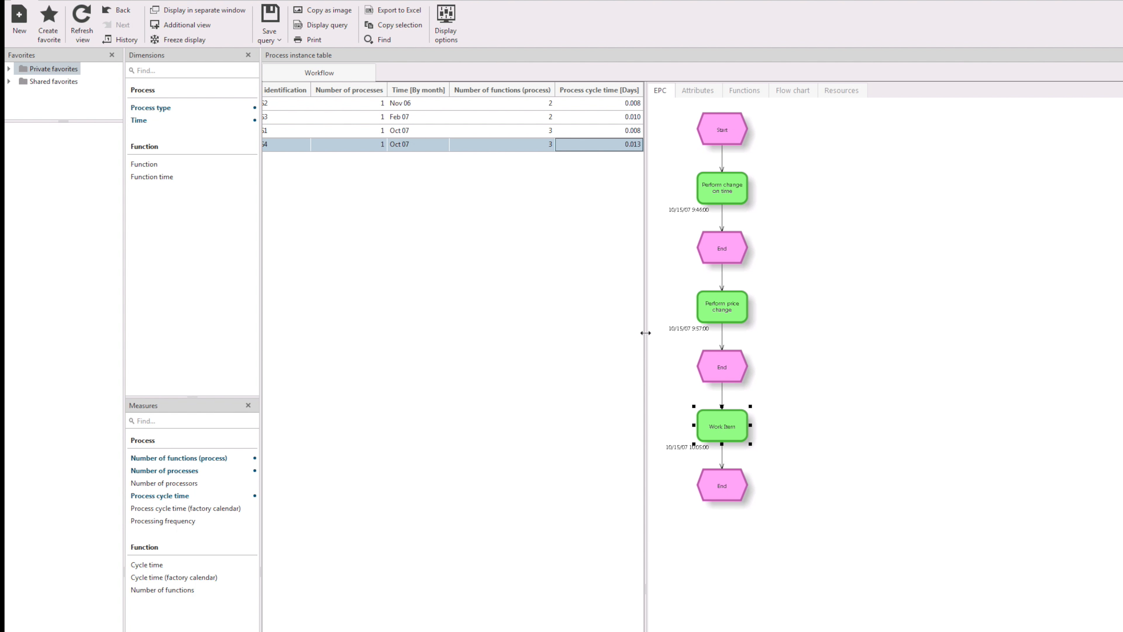
{"action": "left_click_drag", "start_coordinate": [645, 332], "coordinate": [873, 333]}
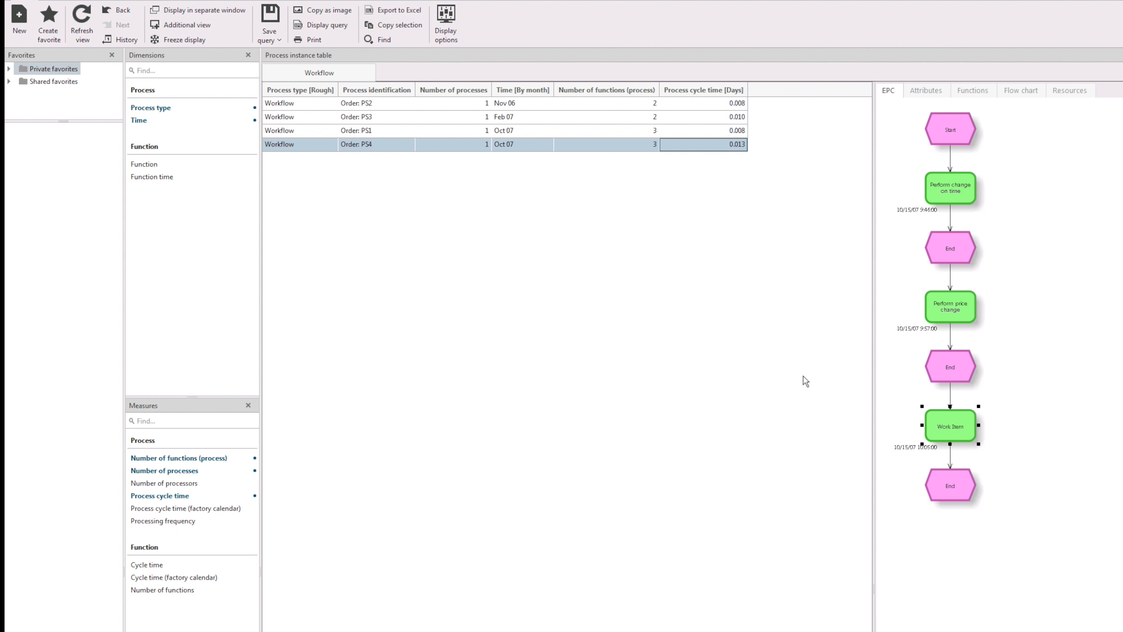
Open the object attributes of the function "Perform price change" and examine its change document attributes.
{"action": "double_click", "coordinate": [951, 315]}
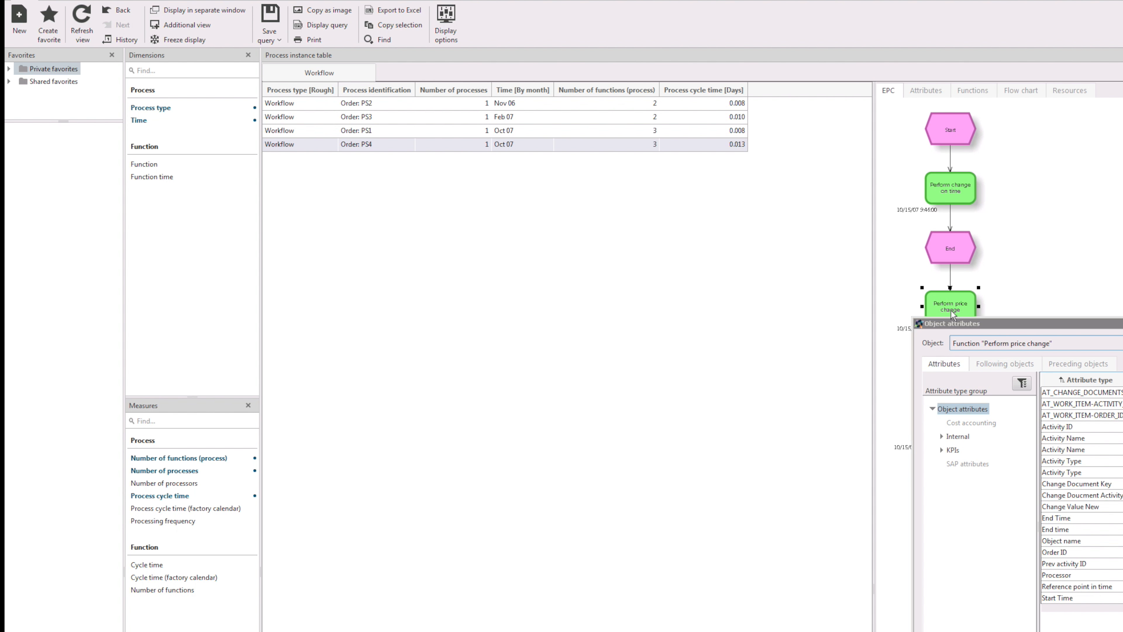
{"action": "left_click_drag", "start_coordinate": [1098, 323], "coordinate": [519, 306]}
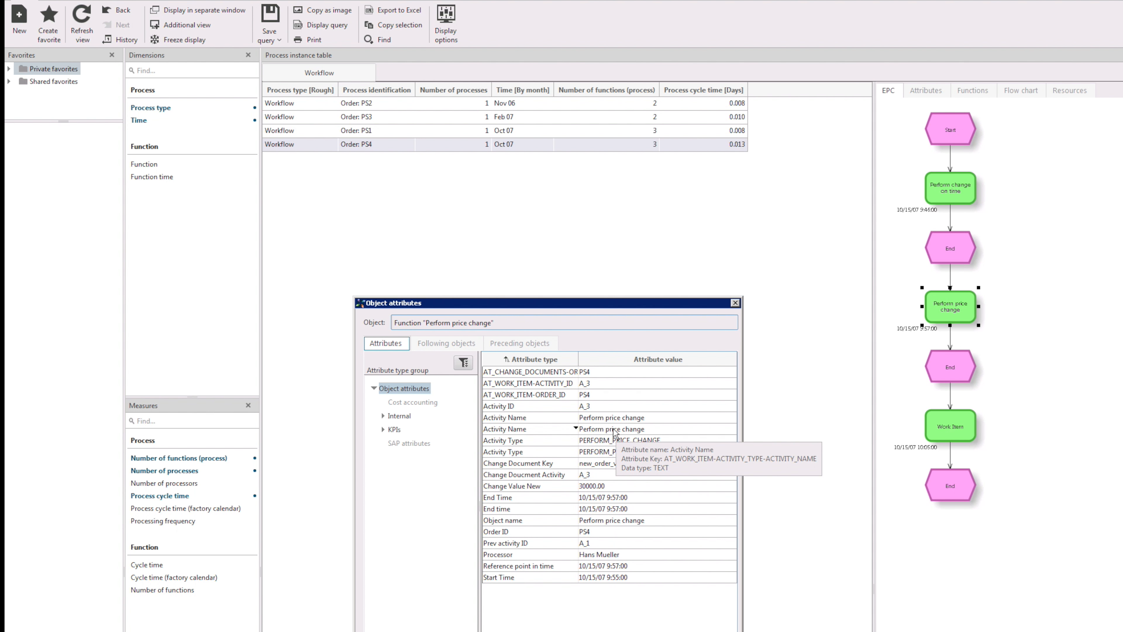
{"action": "left_click", "coordinate": [506, 467]}
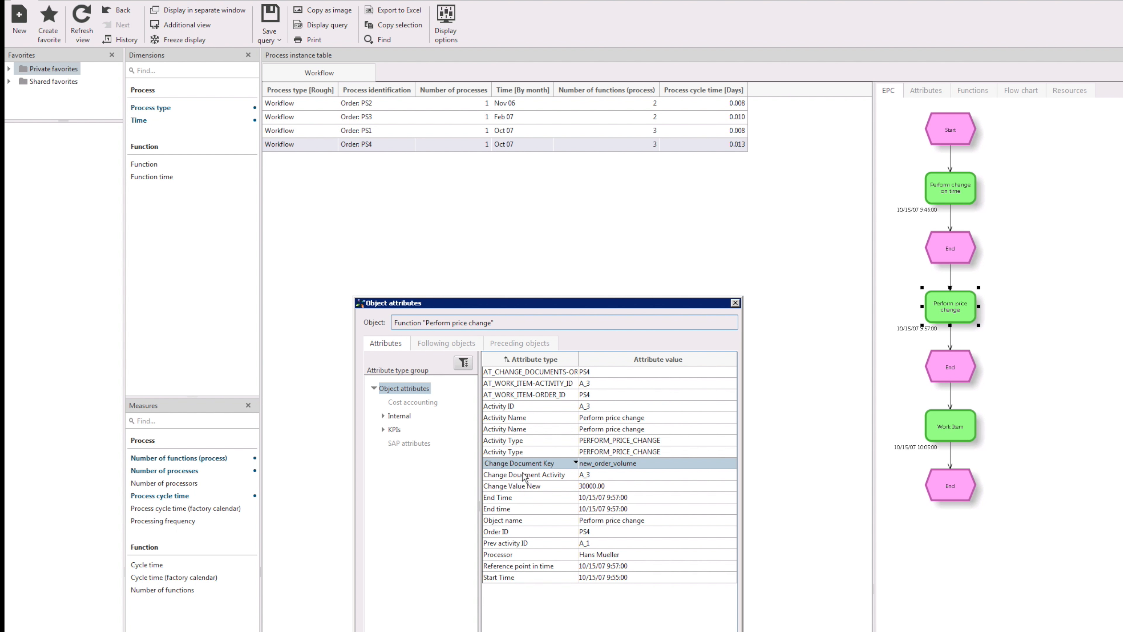
{"action": "mouse_move", "coordinate": [517, 479]}
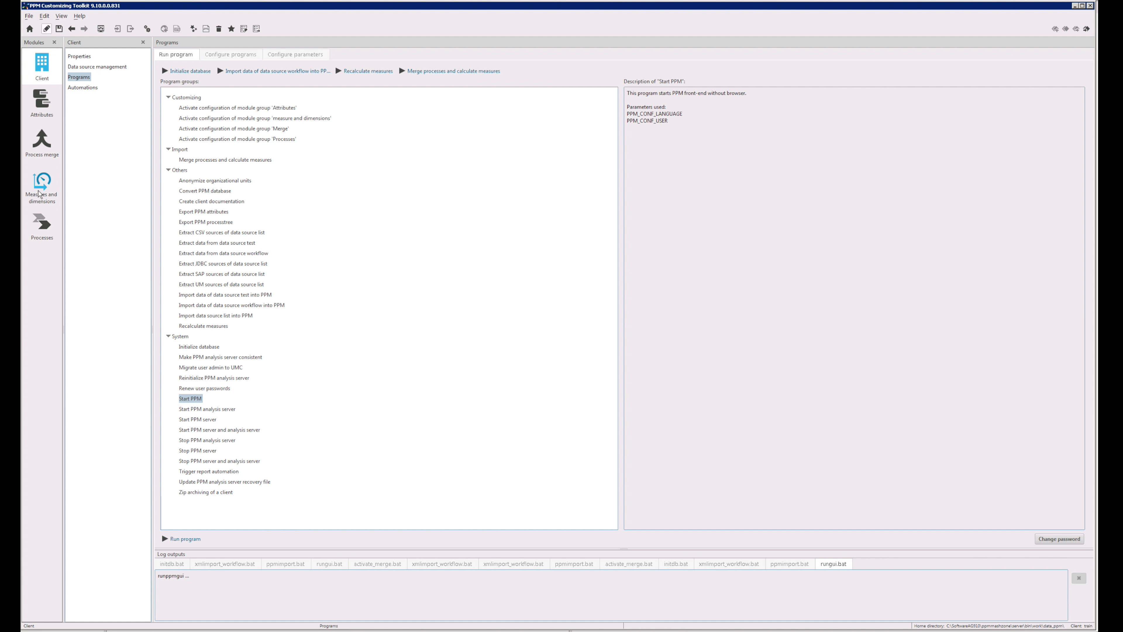
Switch to PPM Customizing Toolkit and review the lists of configured measures and dimensions.
{"action": "left_click", "coordinate": [40, 194]}
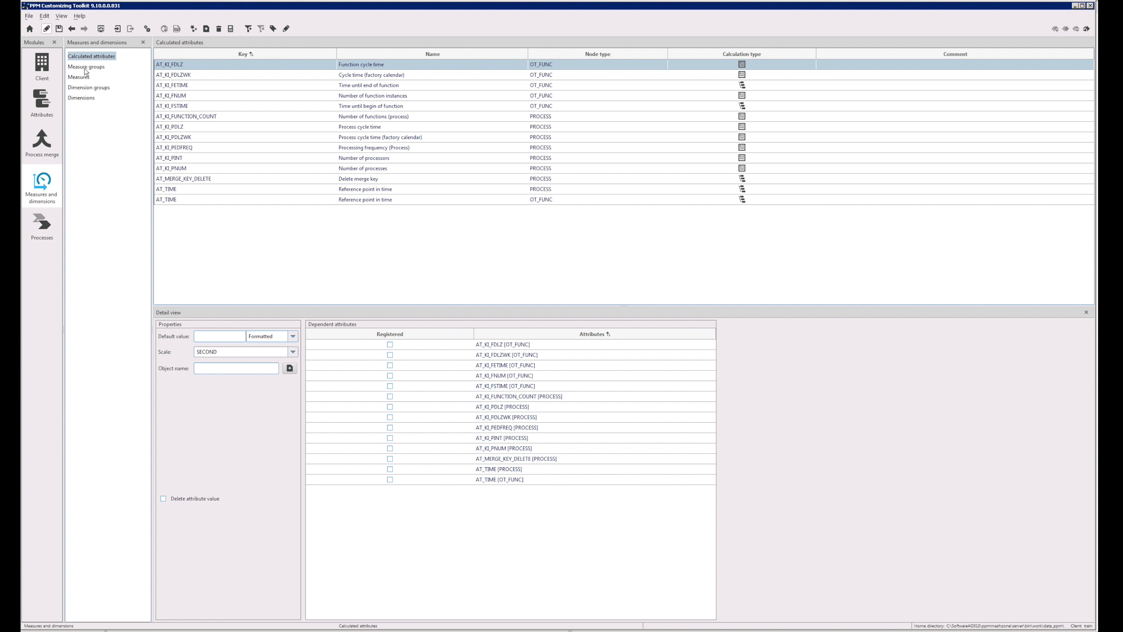
{"action": "left_click", "coordinate": [80, 77]}
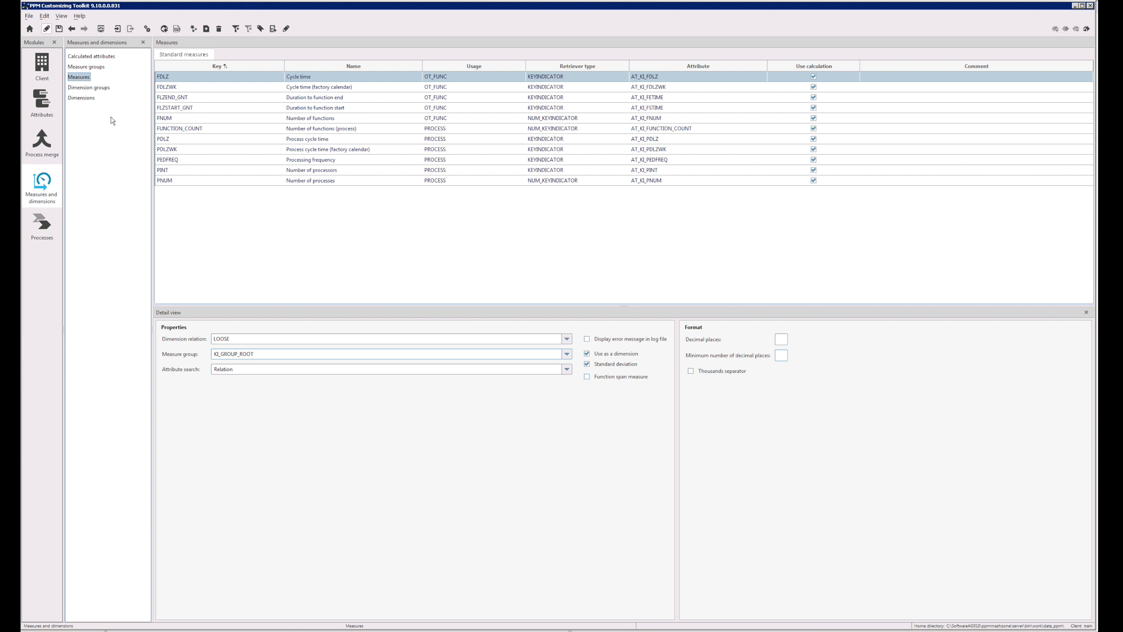
{"action": "left_click", "coordinate": [82, 98]}
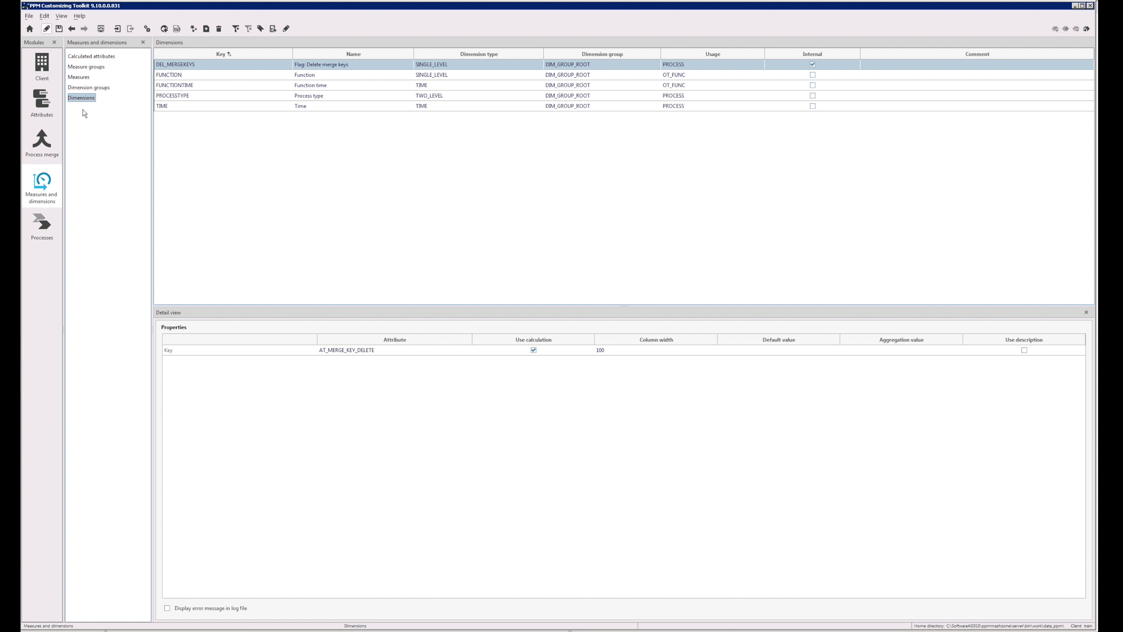
Examine the dimension types offered for a new dimension without creating one.
{"action": "left_click", "coordinate": [206, 29]}
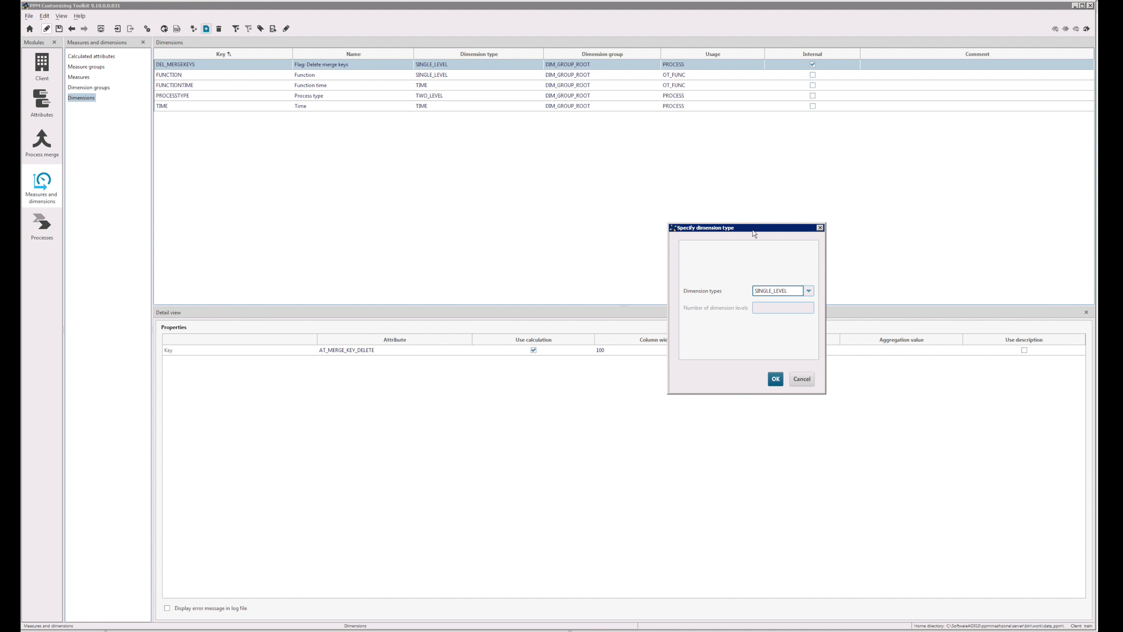
{"action": "left_click_drag", "start_coordinate": [709, 228], "coordinate": [323, 160]}
{"action": "left_click", "coordinate": [418, 225]}
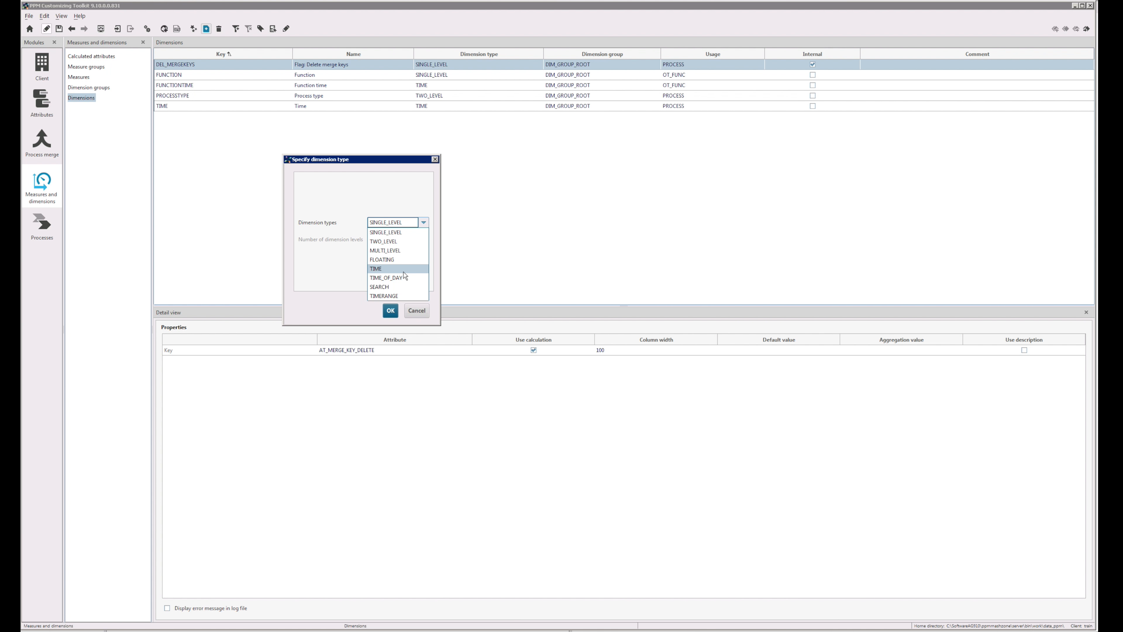
{"action": "left_click", "coordinate": [386, 233]}
{"action": "left_click", "coordinate": [416, 310]}
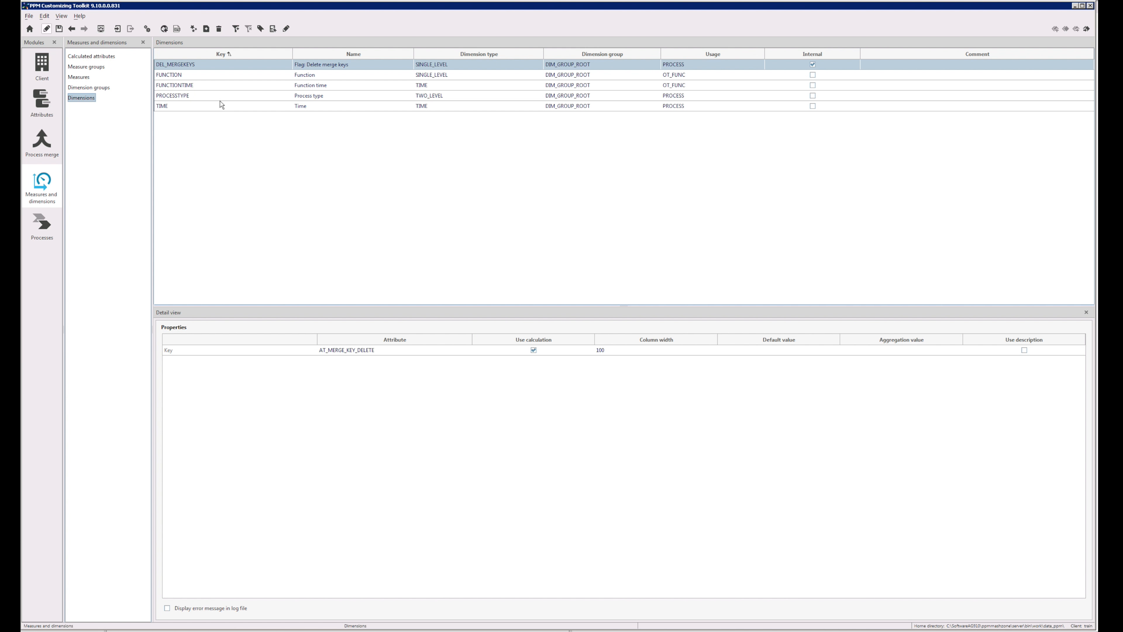
Inspect the properties of the TIME dimension and of the standard measures.
{"action": "left_click", "coordinate": [206, 109]}
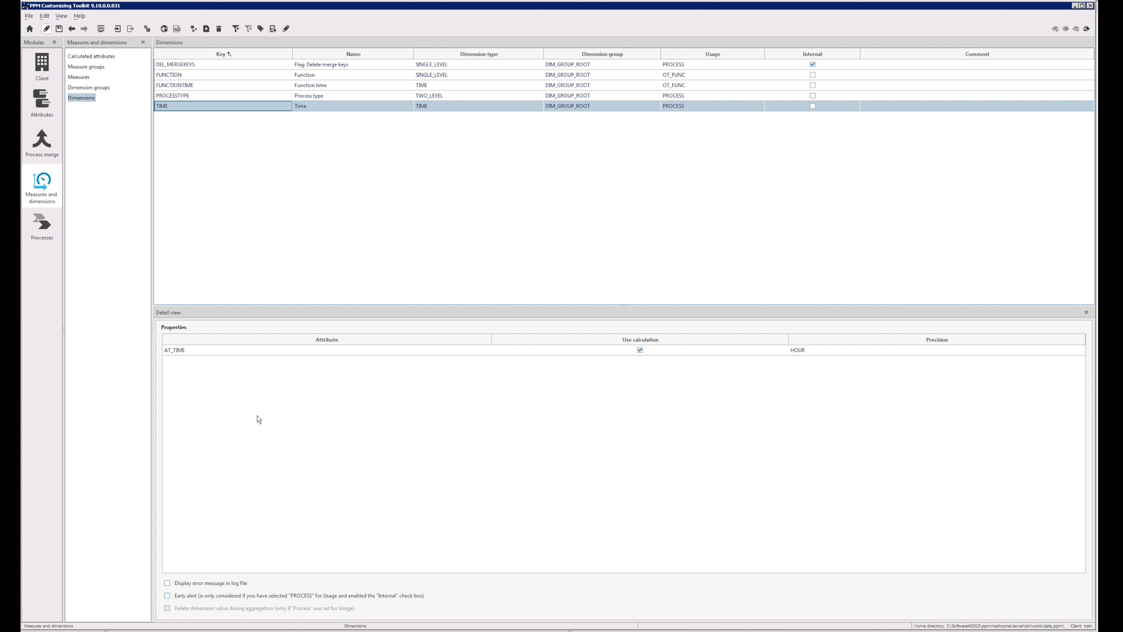
{"action": "left_click", "coordinate": [74, 81]}
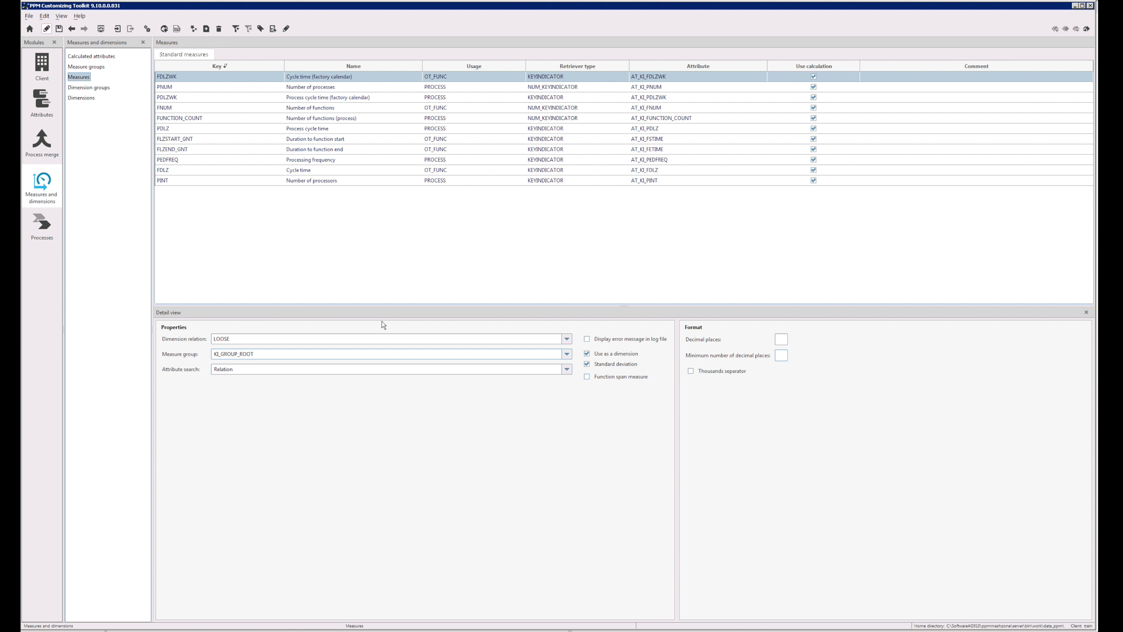
{"action": "left_click", "coordinate": [372, 150]}
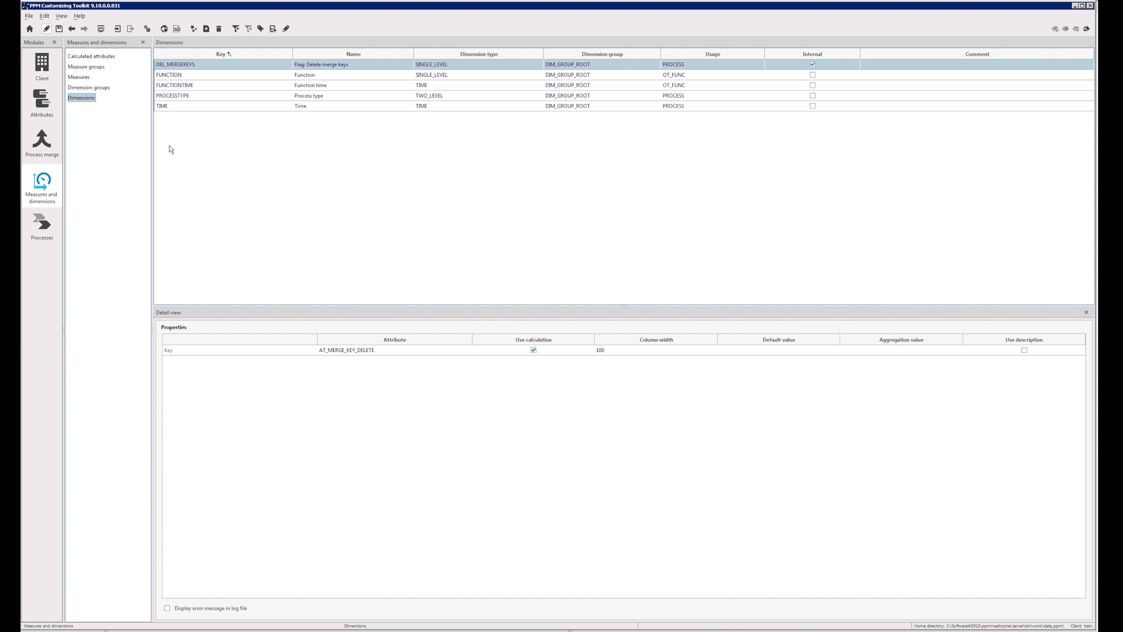
Add a calculated attribute based on a new attribute with the key Nr_Changes.
{"action": "left_click", "coordinate": [106, 57]}
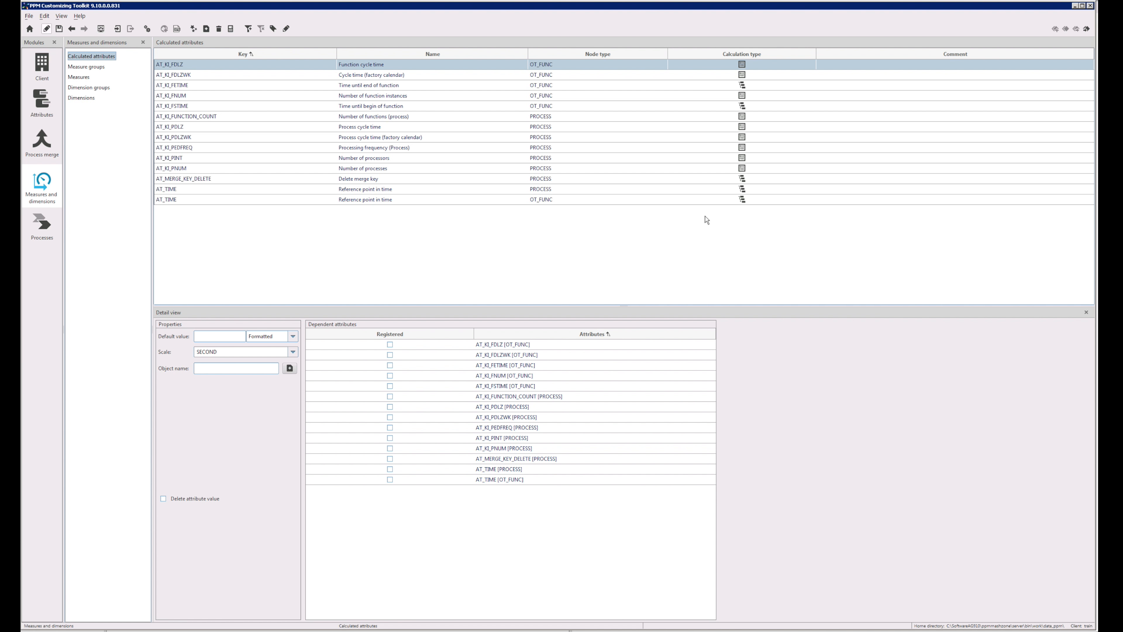
{"action": "left_click", "coordinate": [207, 28]}
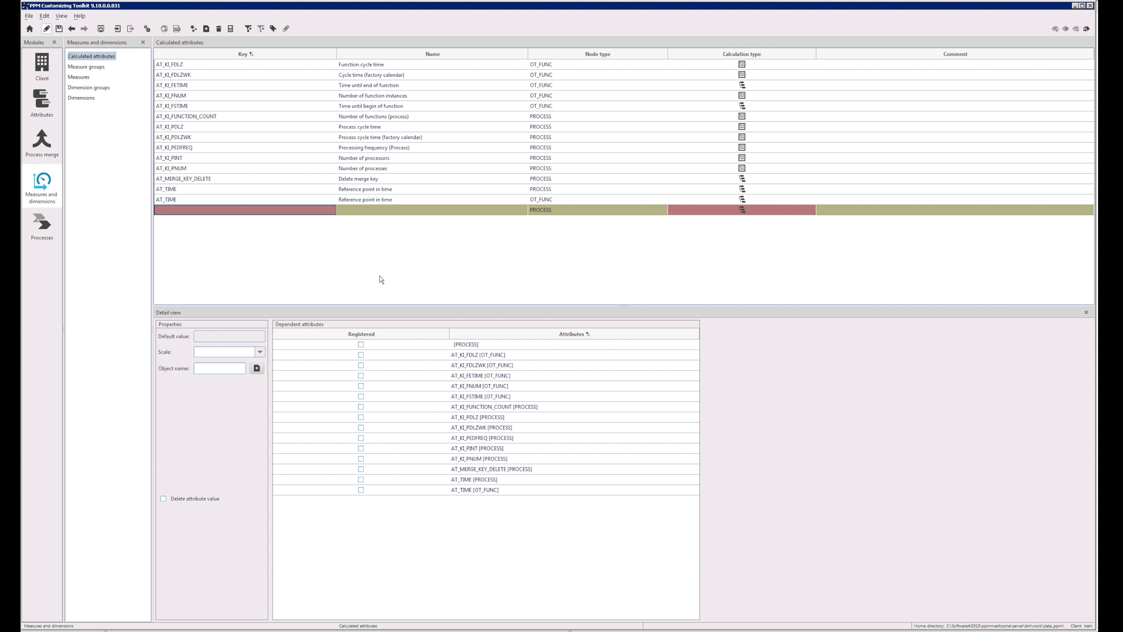
{"action": "left_click", "coordinate": [213, 209]}
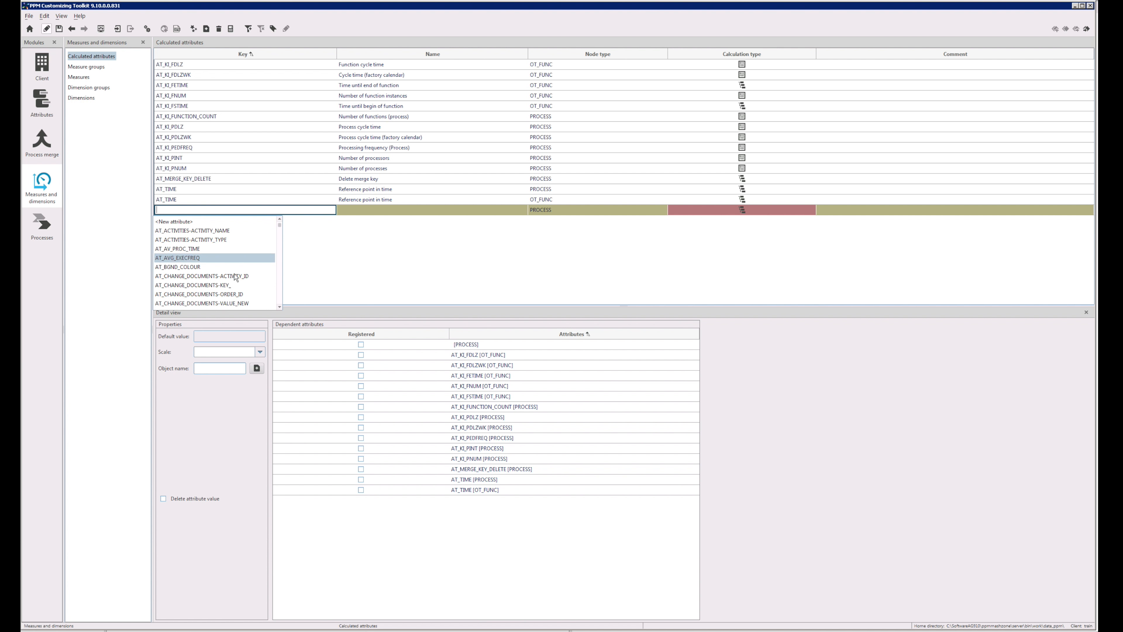
{"action": "left_click", "coordinate": [181, 222]}
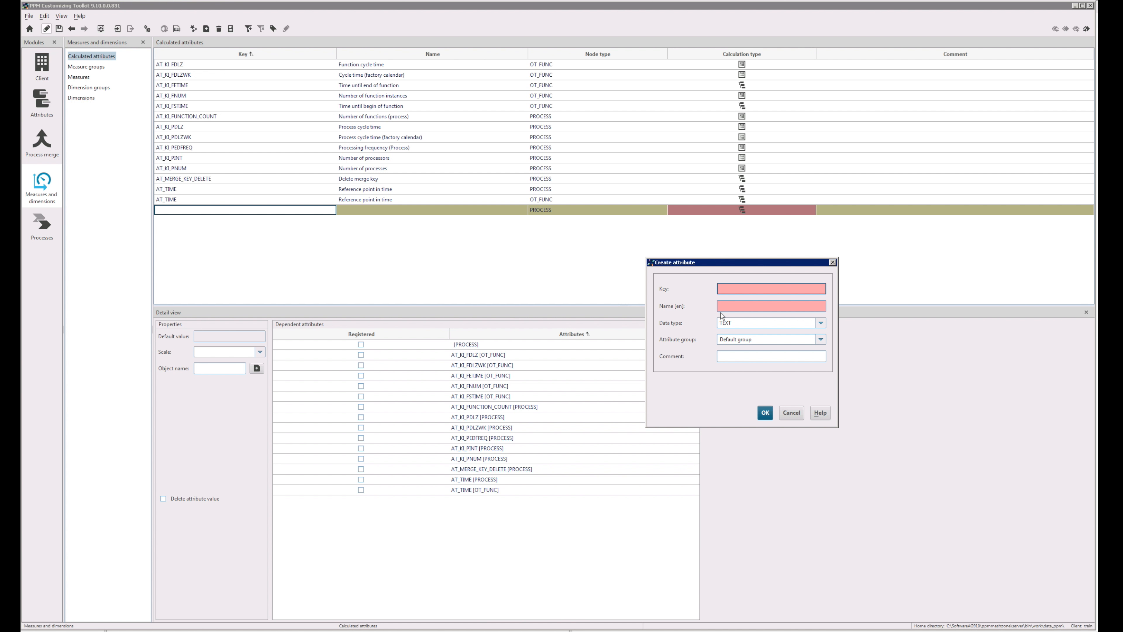
{"action": "type", "text": "Nr_"}
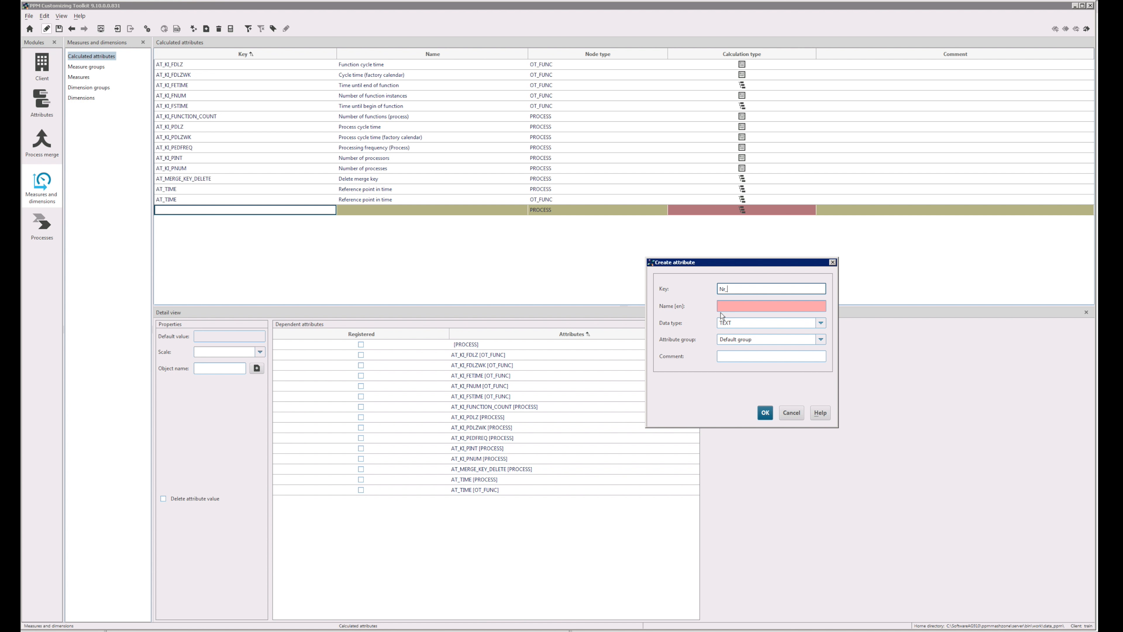
{"action": "type", "text": "Changes"}
Give the new attribute the data type DOUBLE and the English name "Nr. if Changes", and create it.
{"action": "left_click", "coordinate": [741, 326]}
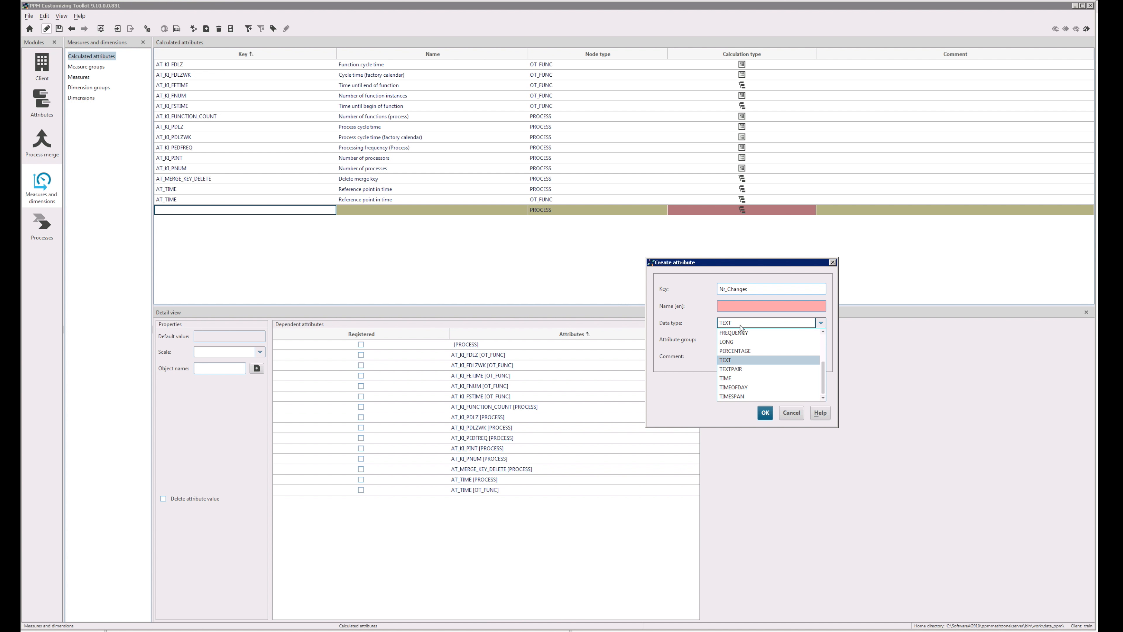
{"action": "left_click_drag", "start_coordinate": [822, 373], "coordinate": [824, 335]}
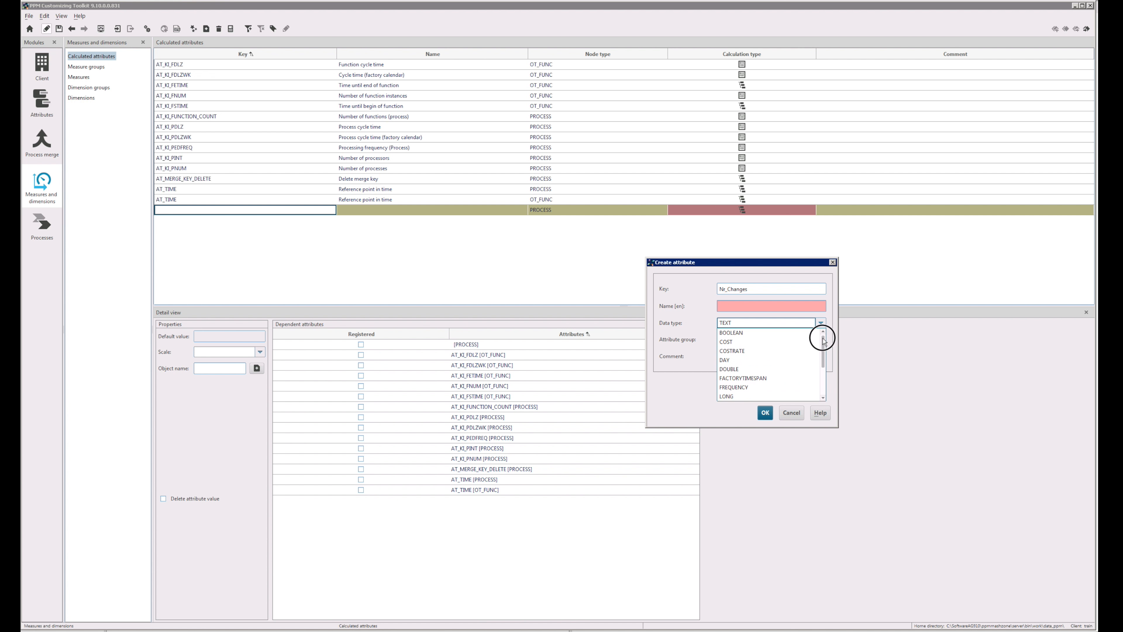
{"action": "left_click", "coordinate": [744, 368]}
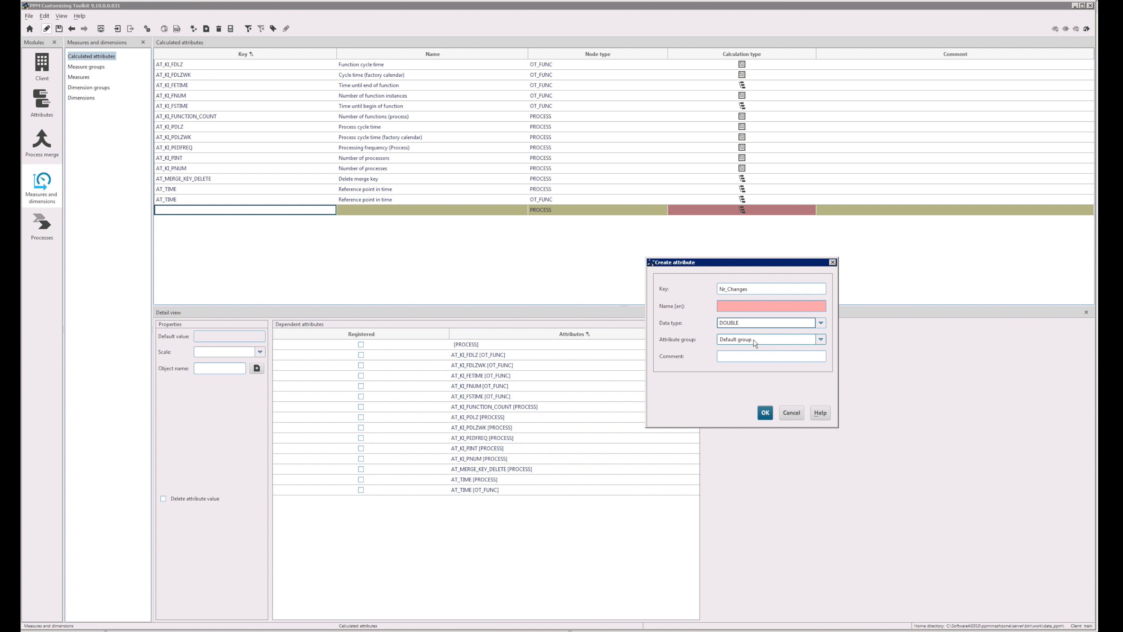
{"action": "left_click", "coordinate": [725, 307]}
{"action": "type", "text": "Nr if Changes"}
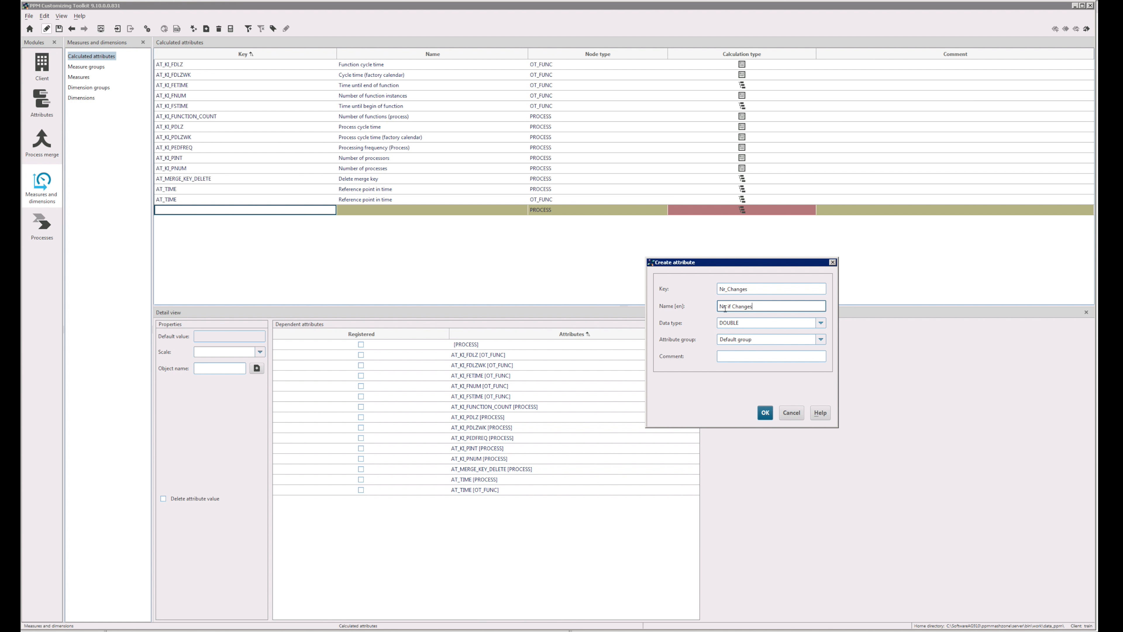
{"action": "left_click", "coordinate": [724, 309]}
{"action": "type", "text": "."}
{"action": "left_click", "coordinate": [765, 413]}
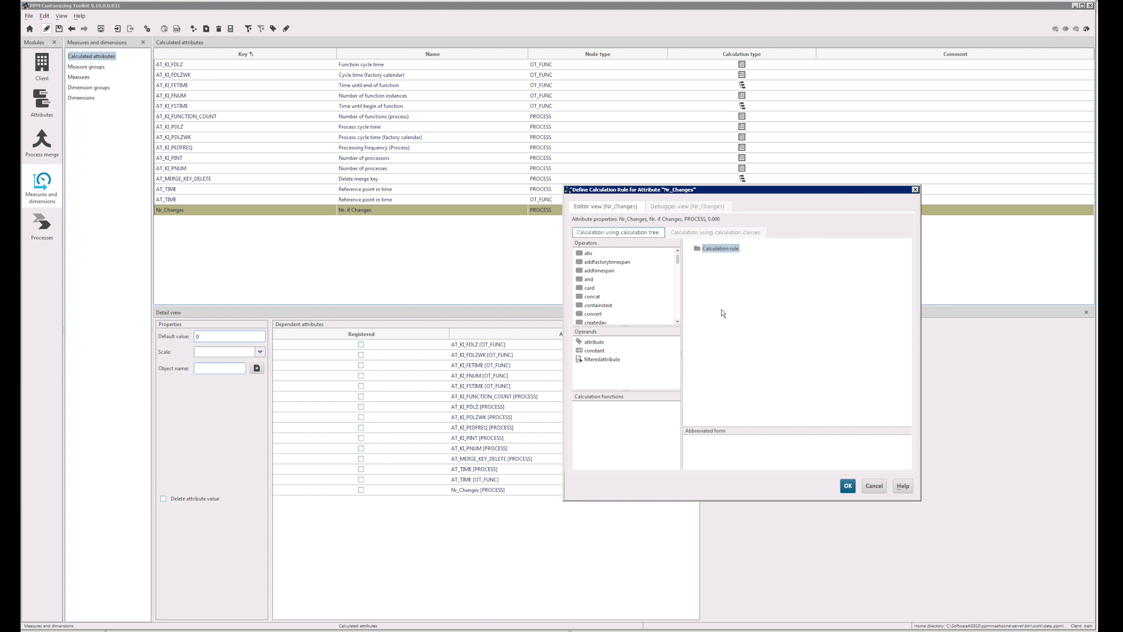
Insert the if operator at the root of the calculation rule for Nr_Changes.
{"action": "left_click", "coordinate": [590, 281]}
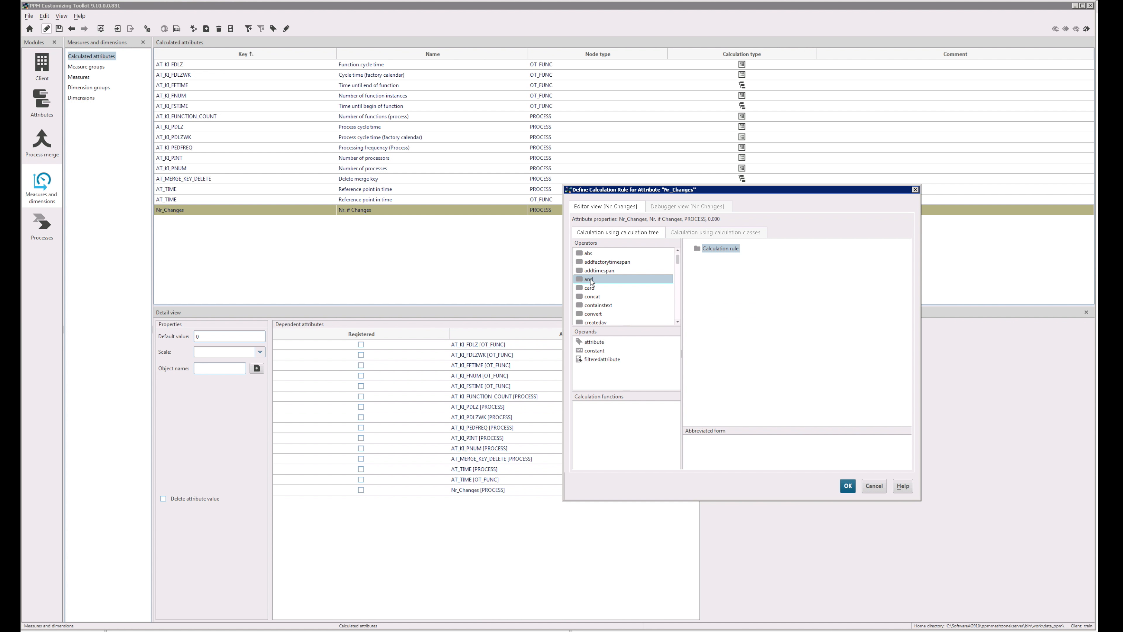
{"action": "key", "text": "i"}
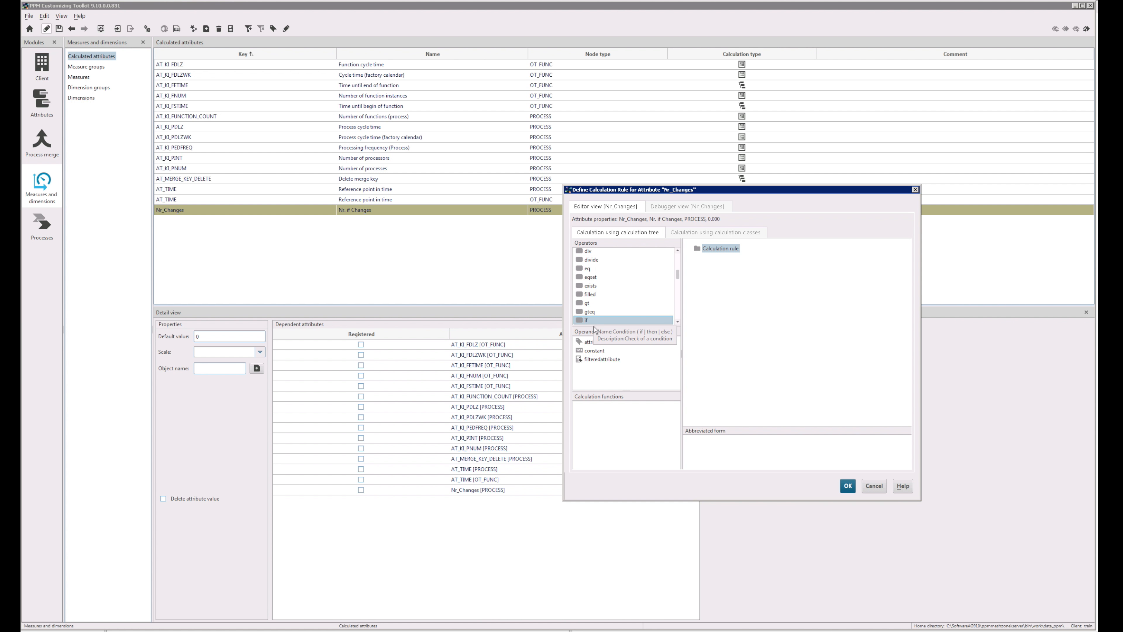
{"action": "left_click_drag", "start_coordinate": [591, 321], "coordinate": [725, 253]}
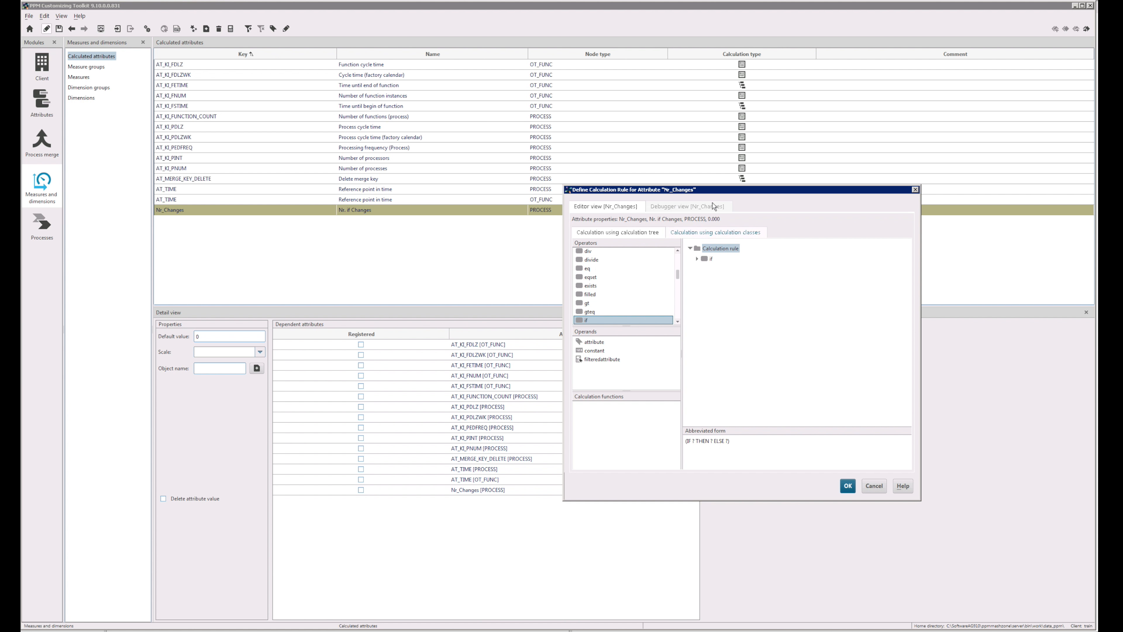
Nest an exists operator under the if operator in the calculation rule as its condition.
{"action": "left_click_drag", "start_coordinate": [637, 190], "coordinate": [405, 162]}
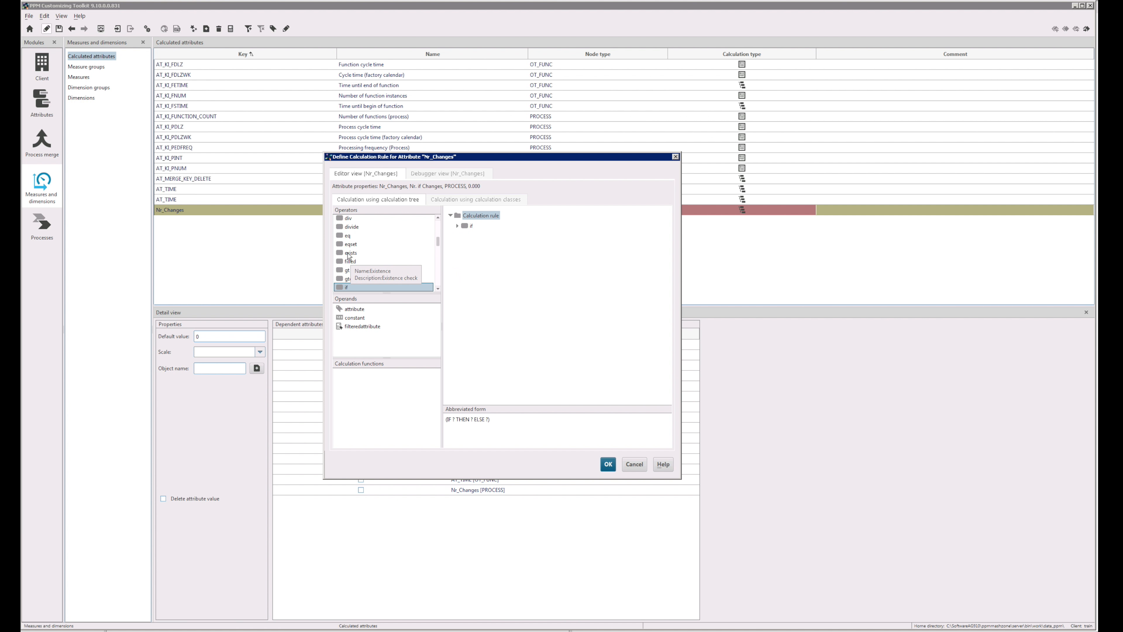
{"action": "left_click", "coordinate": [426, 256]}
{"action": "left_click_drag", "start_coordinate": [425, 256], "coordinate": [471, 227]}
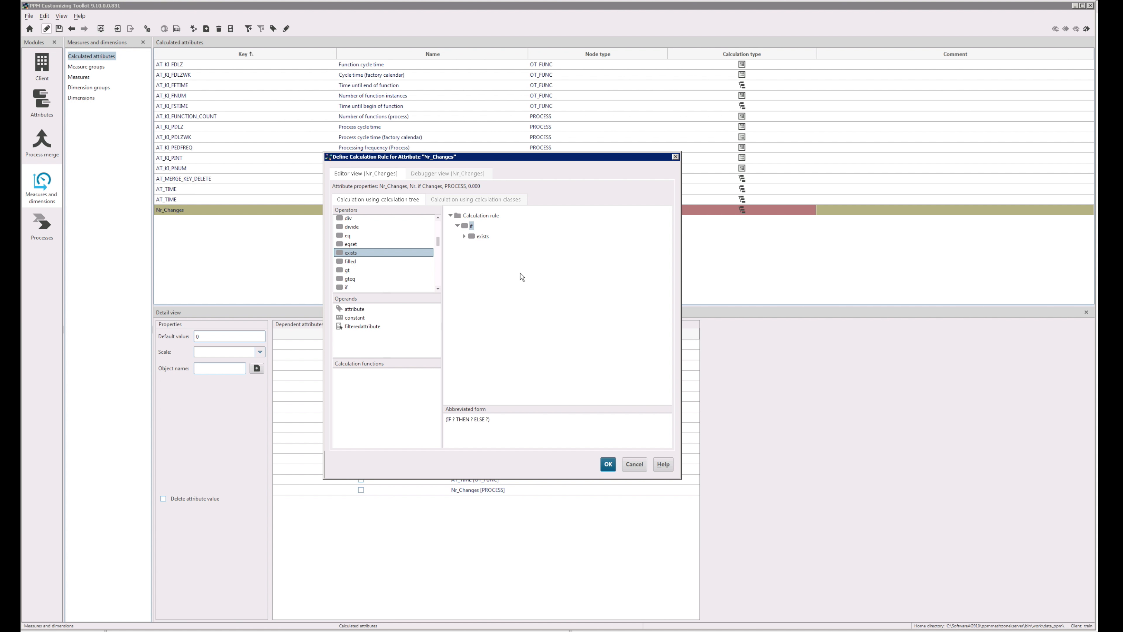
Insert the attribute AT_CHANGE_DOCUMENTS-ACTIVITY_ID under the exists operator, with the attribute search limited to the current object.
{"action": "left_click", "coordinate": [349, 310]}
{"action": "left_click_drag", "start_coordinate": [347, 312], "coordinate": [483, 235]}
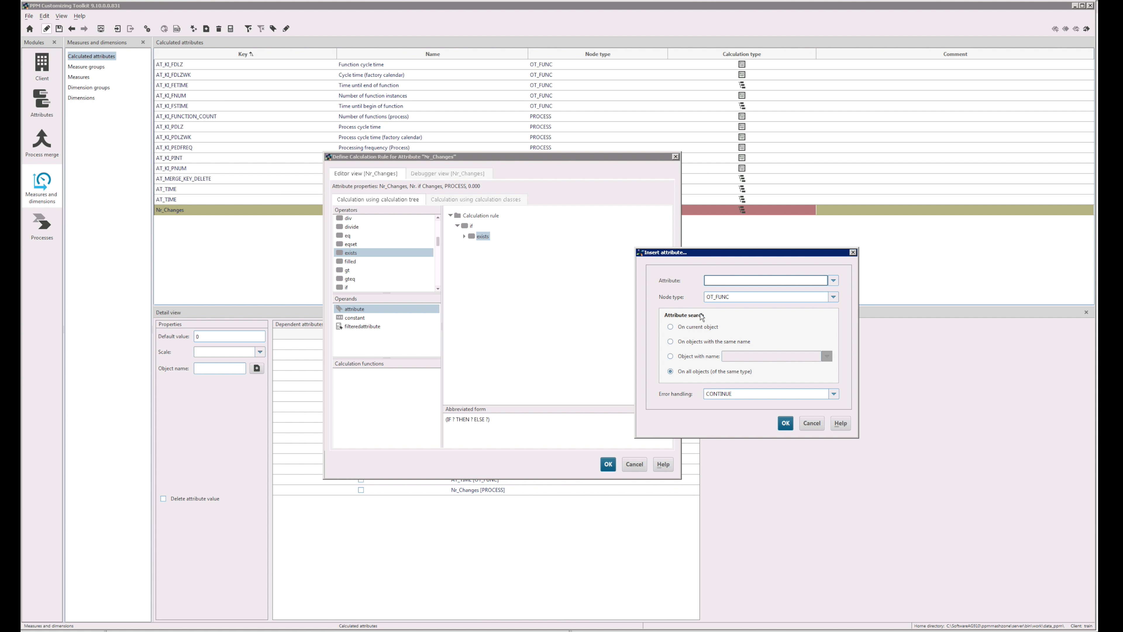
{"action": "type", "text": "AT_CHANGE_DOCUMENTS-ACTIVITY_ID"}
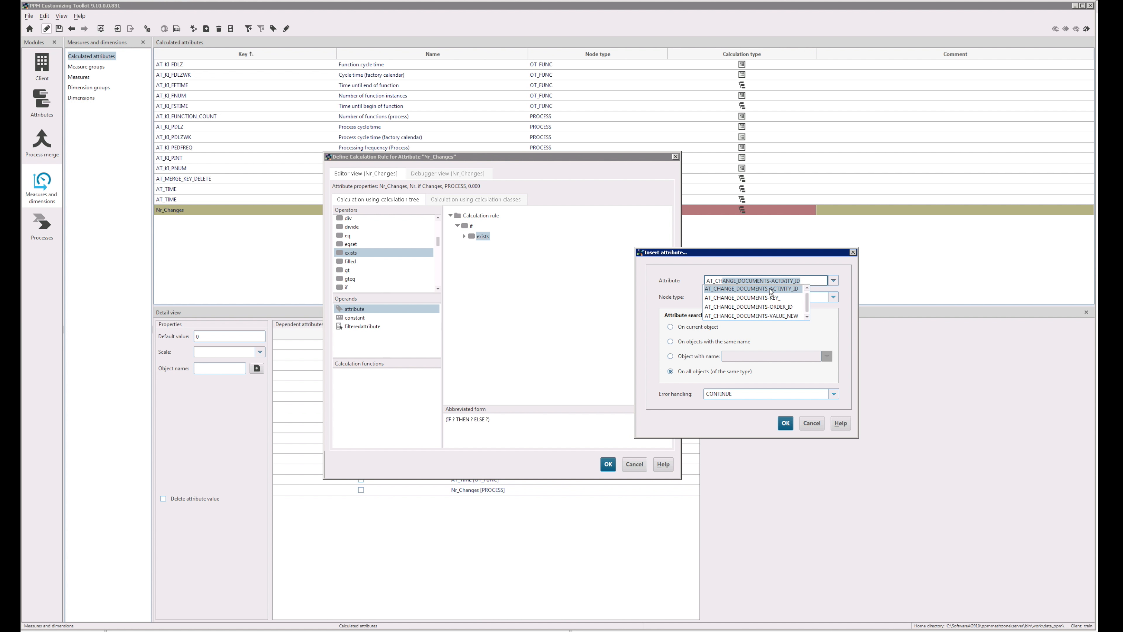
{"action": "left_click", "coordinate": [770, 289]}
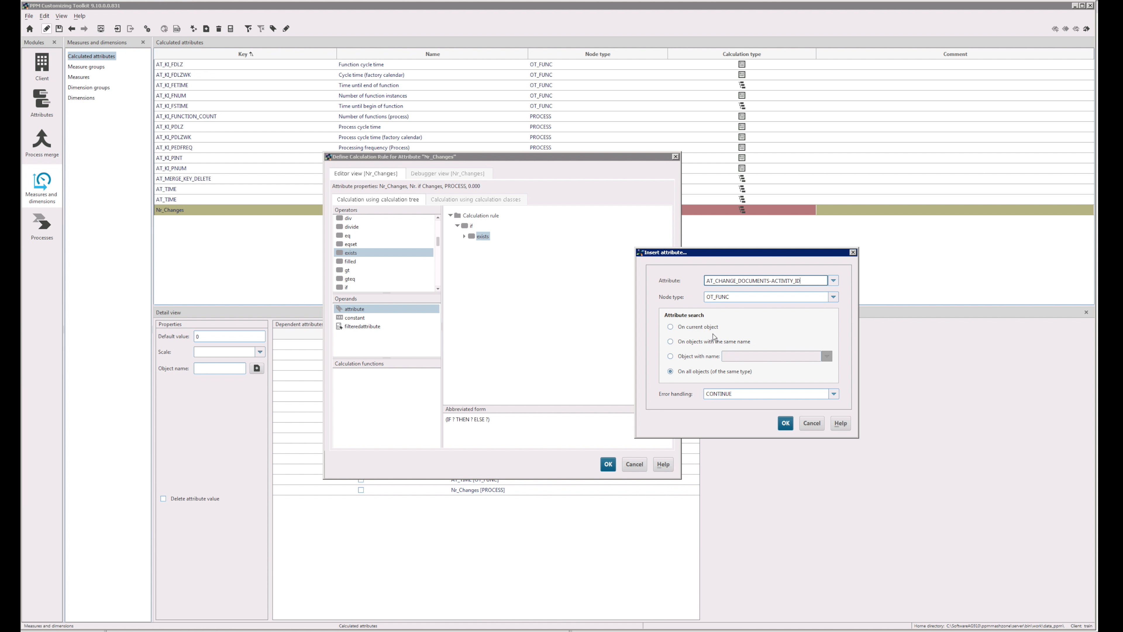
{"action": "left_click", "coordinate": [670, 327]}
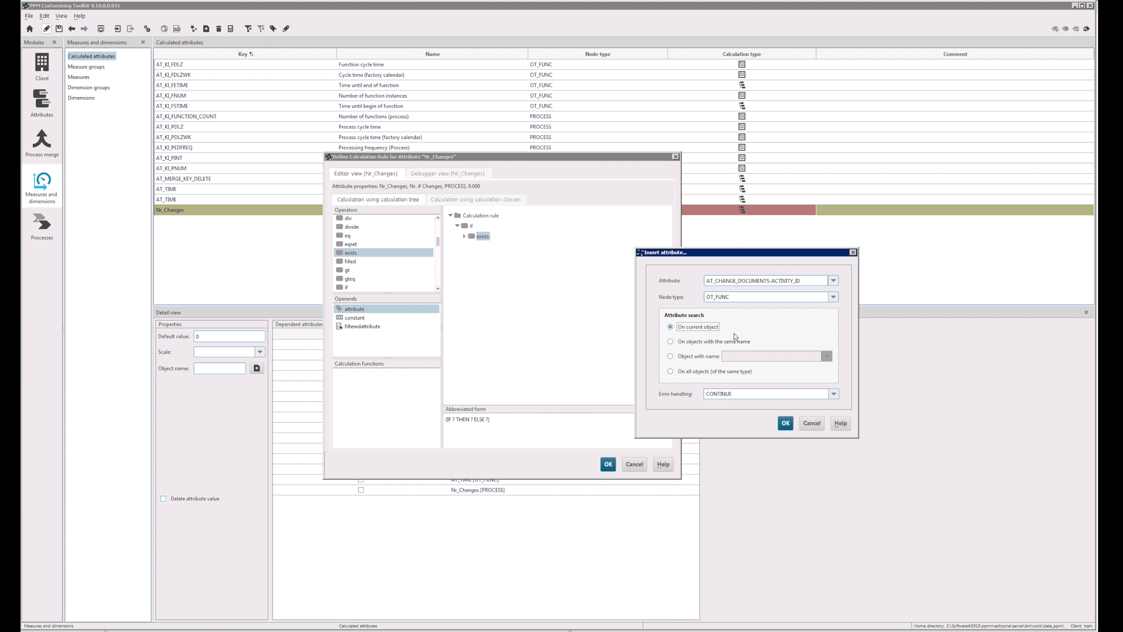
{"action": "left_click", "coordinate": [788, 422]}
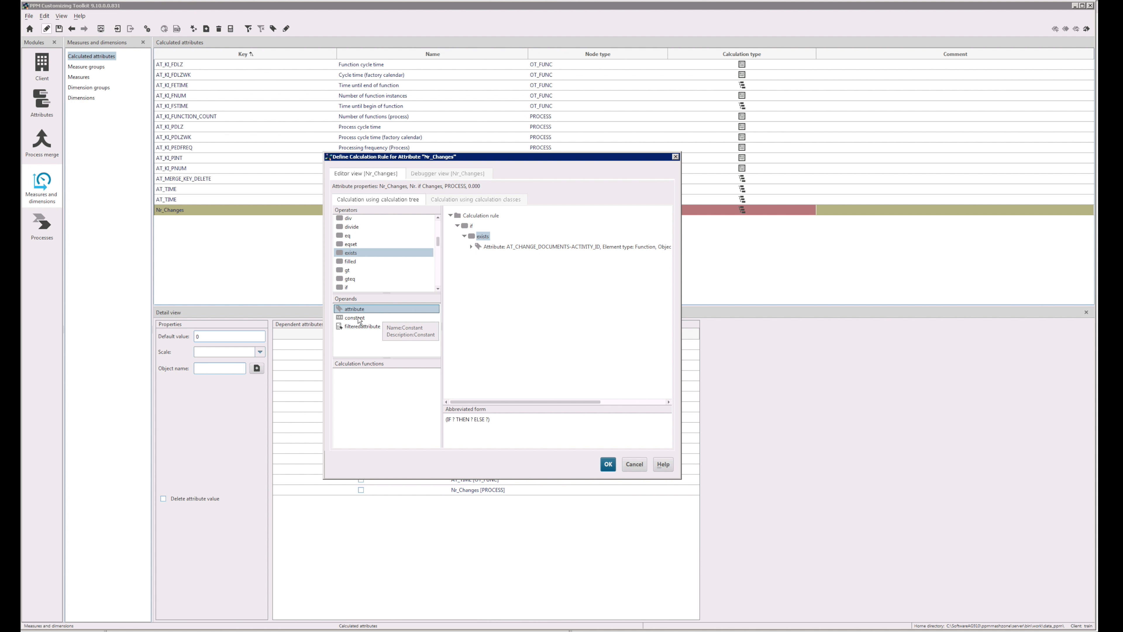
Add a DOUBLE constant with the value 1 under the if operator in the calculation rule for Nr_Changes.
{"action": "left_click_drag", "start_coordinate": [349, 318], "coordinate": [471, 225]}
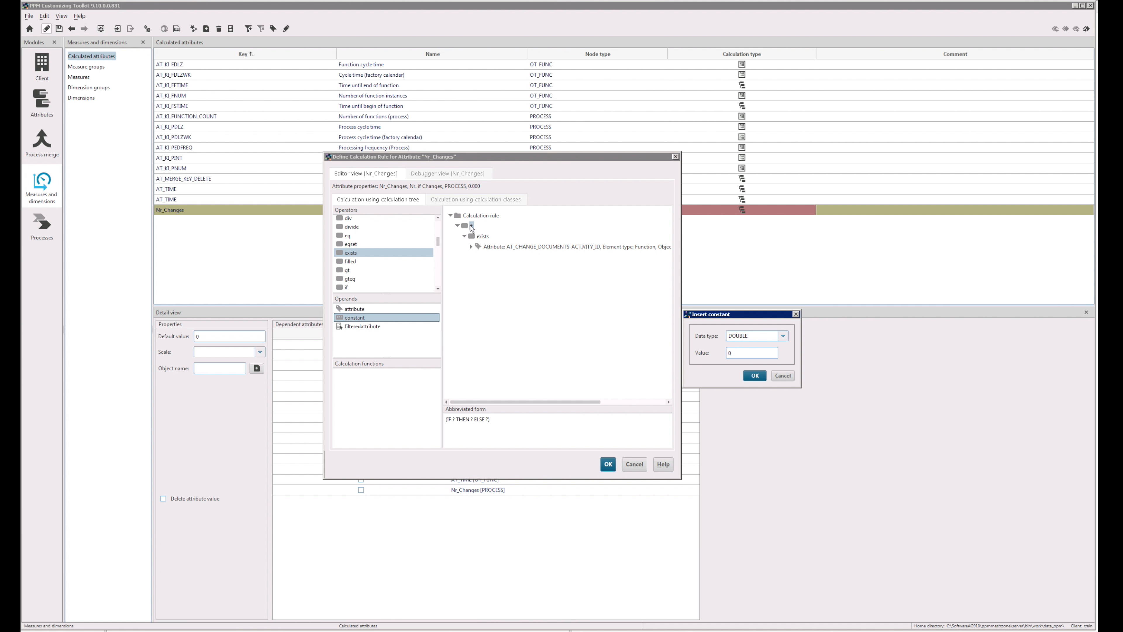
{"action": "double_click", "coordinate": [729, 353]}
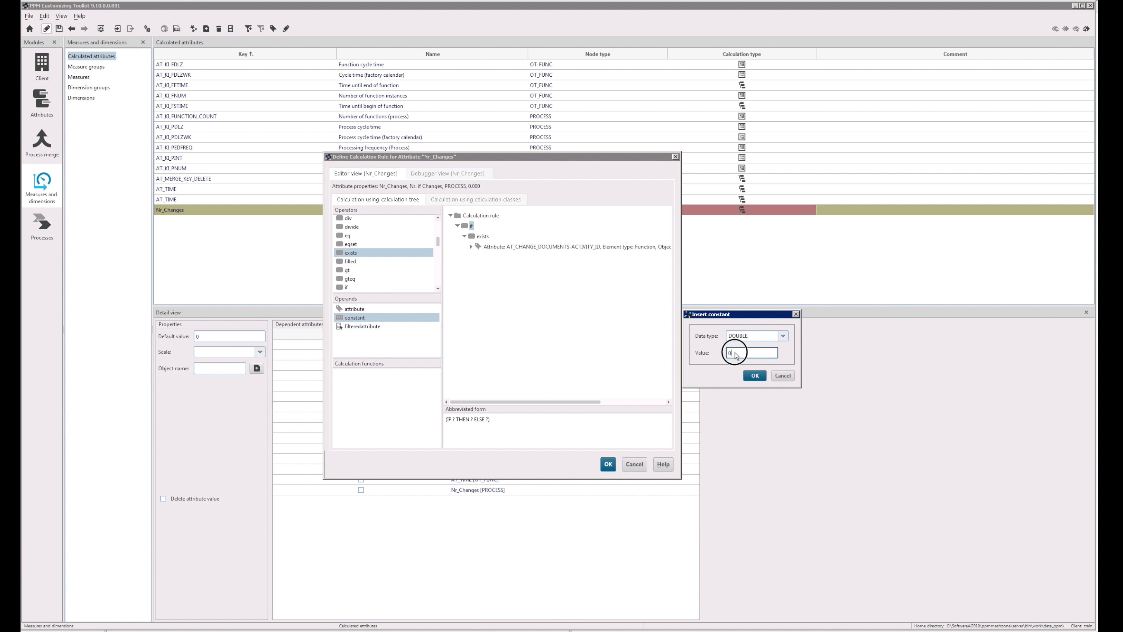
{"action": "type", "text": "1"}
{"action": "left_click", "coordinate": [754, 375]}
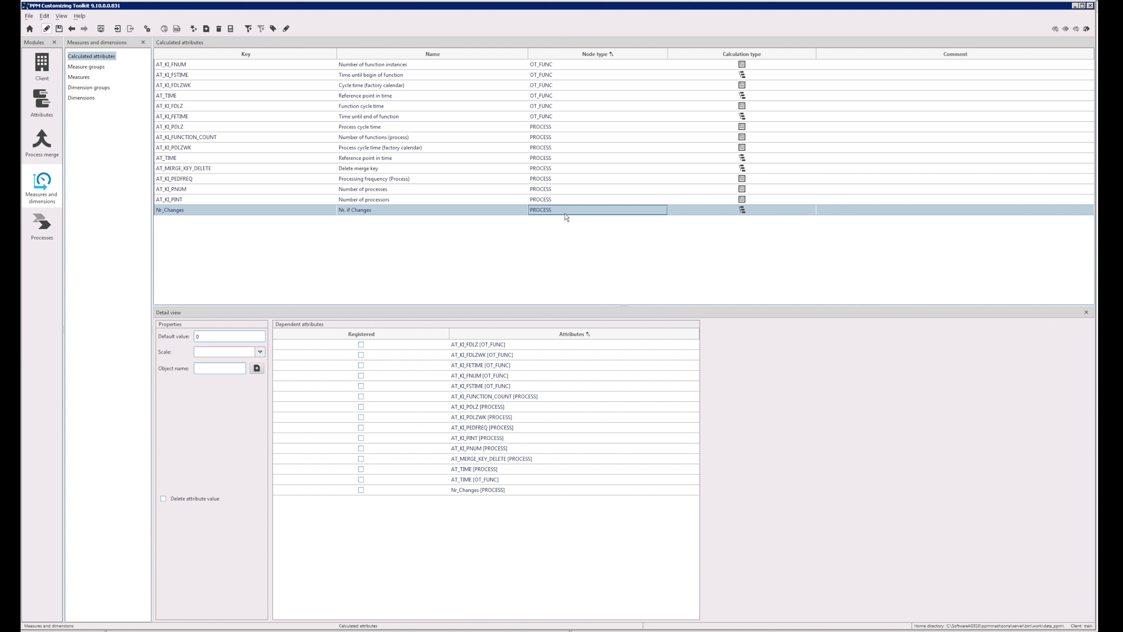
Change the node type of the calculated attribute Nr_Changes to OT_FUNC.
{"action": "left_click", "coordinate": [551, 212]}
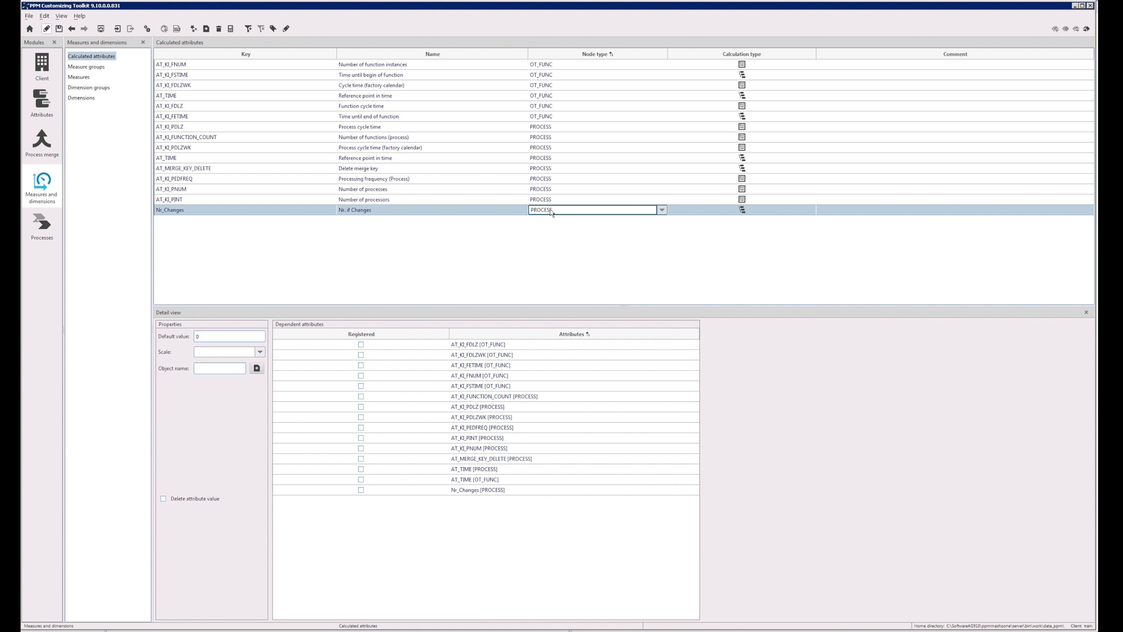
{"action": "left_click", "coordinate": [551, 212]}
{"action": "left_click", "coordinate": [549, 227]}
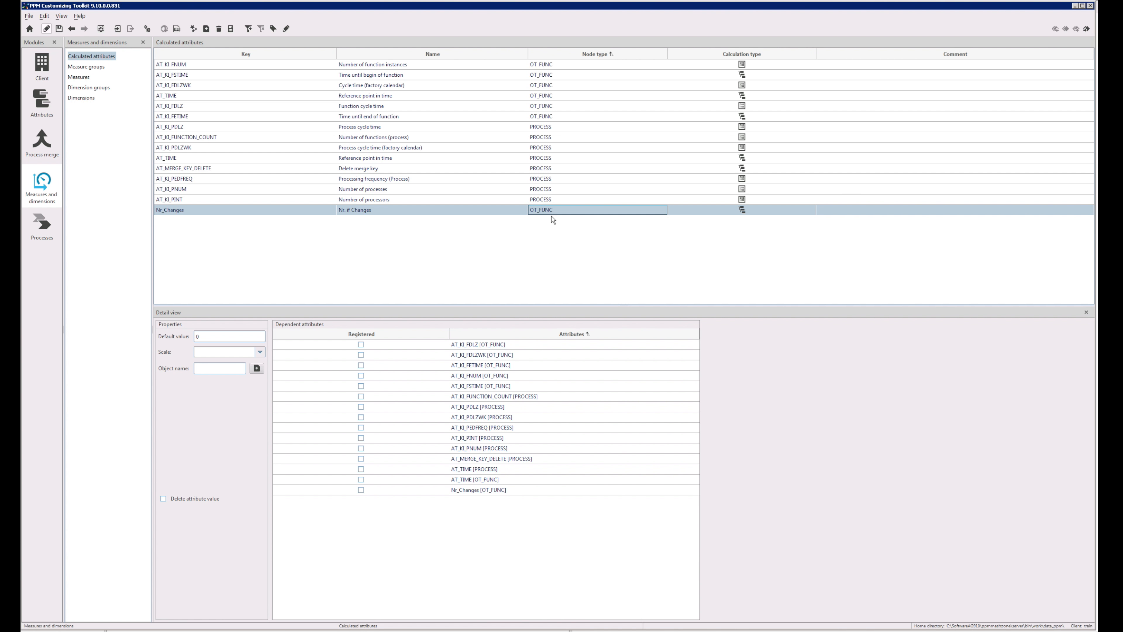
{"action": "left_click", "coordinate": [228, 337]}
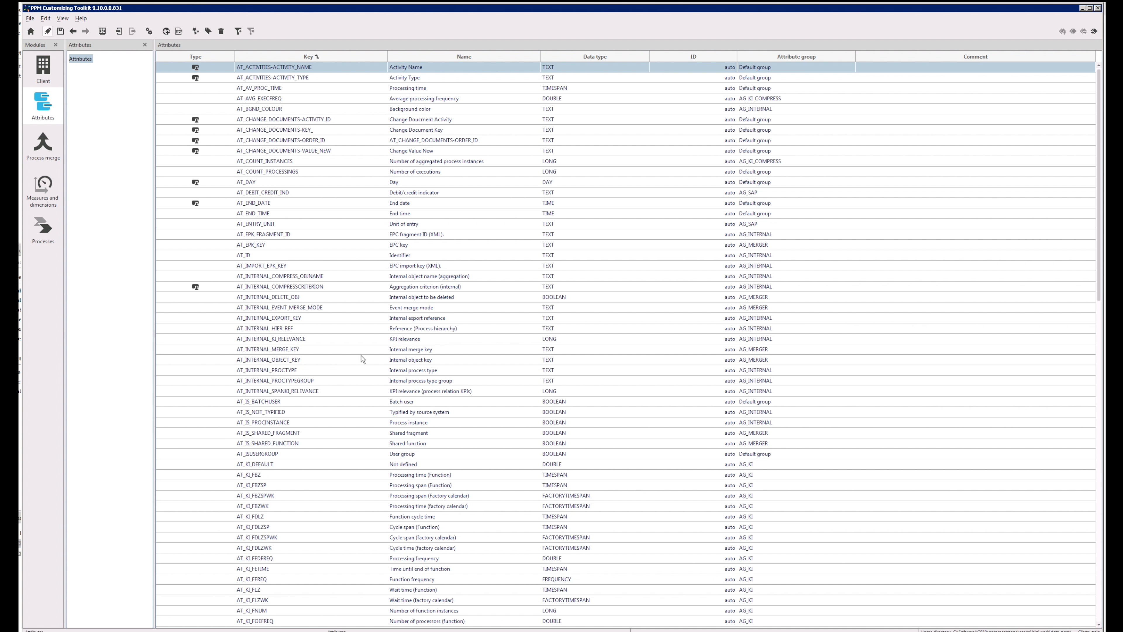
Delete the attribute Nr_Changes_F from the end of the attribute list.
{"action": "scroll", "coordinate": [382, 369], "scroll_direction": "down", "scroll_amount": 20}
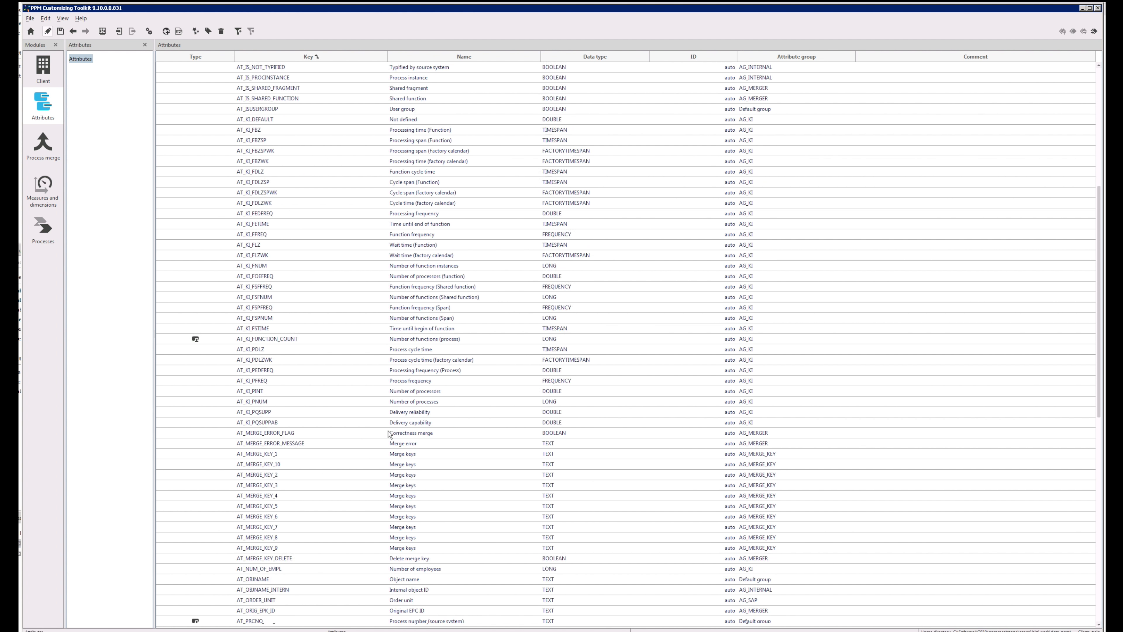
{"action": "scroll", "coordinate": [395, 437], "scroll_direction": "down", "scroll_amount": 4}
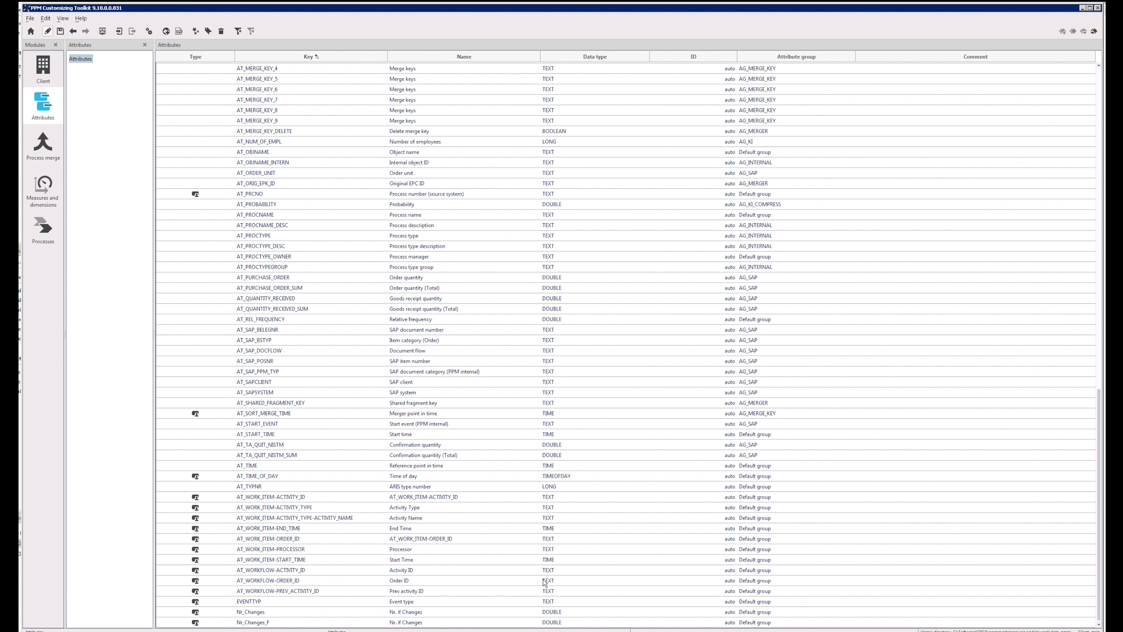
{"action": "left_click", "coordinate": [303, 623]}
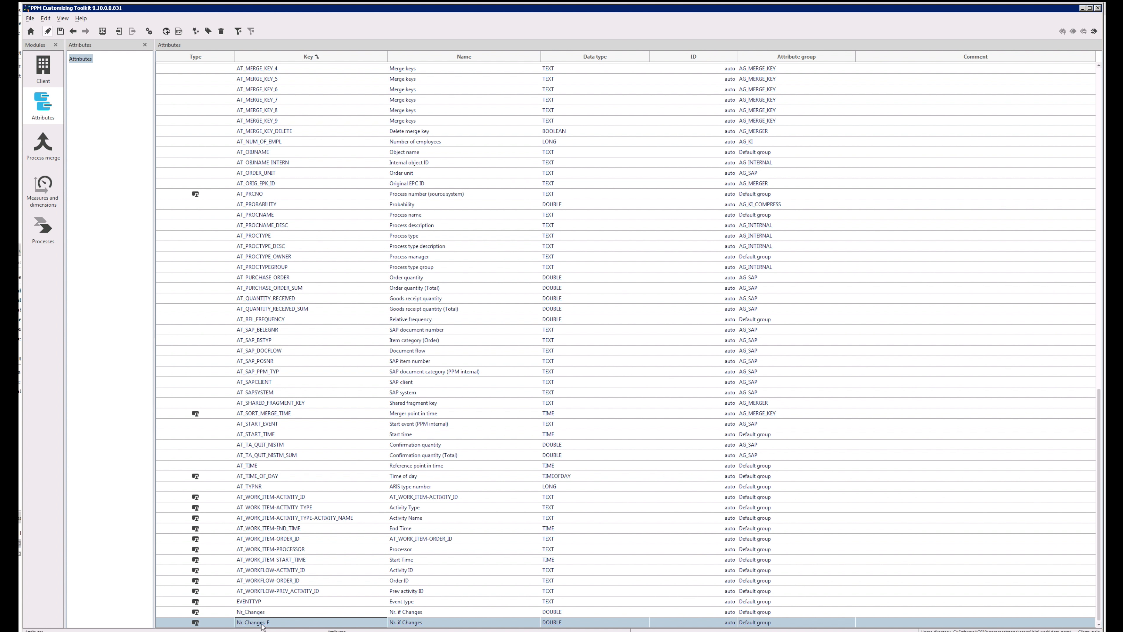
{"action": "left_click", "coordinate": [222, 31]}
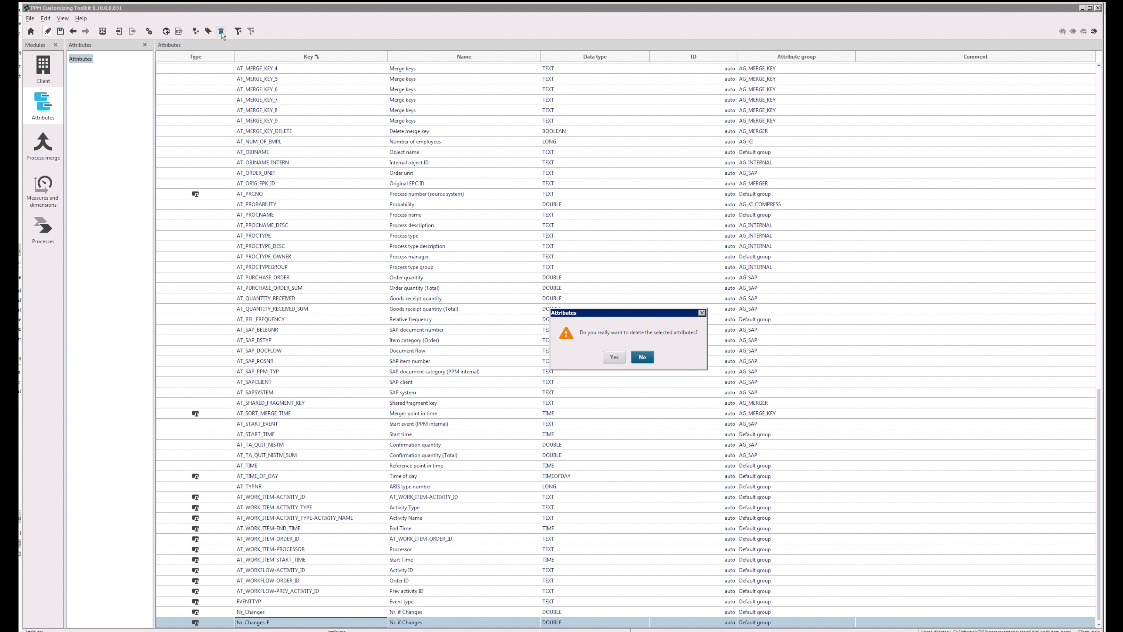
{"action": "left_click", "coordinate": [613, 357]}
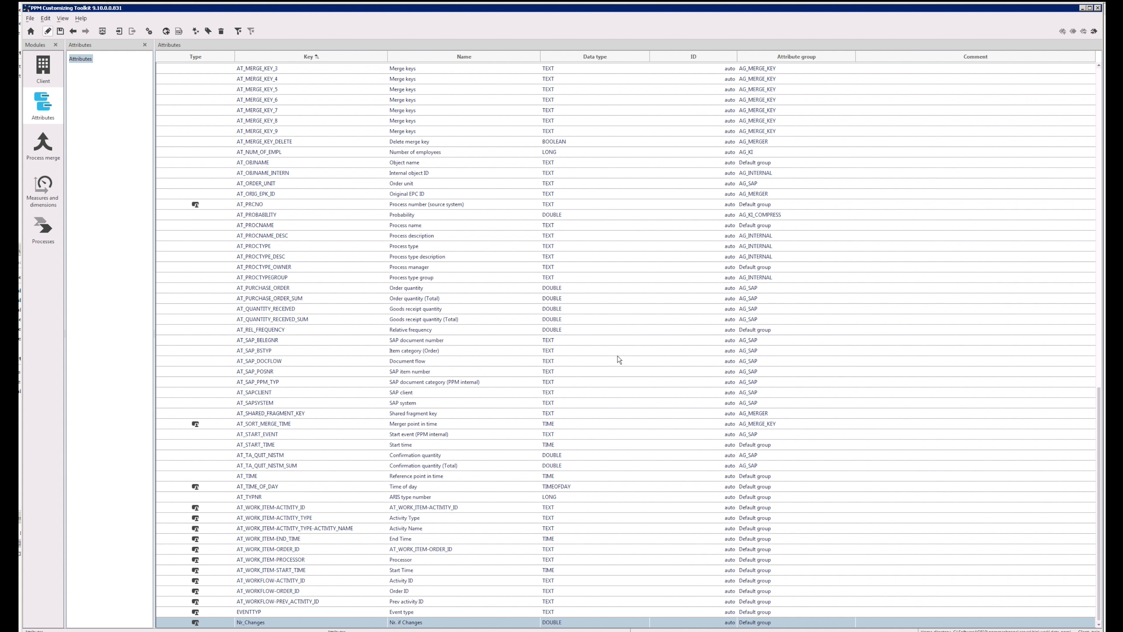
Correct the name of the attribute Nr_Changes to "Nr. of Changes".
{"action": "left_click", "coordinate": [399, 622]}
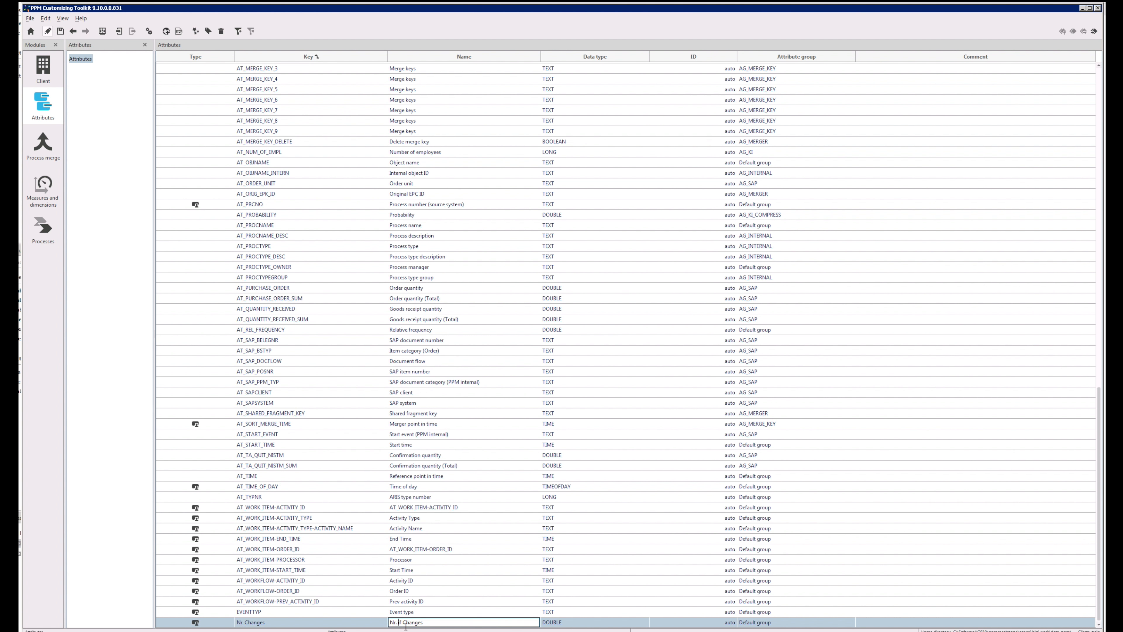
{"action": "key", "text": "Delete"}
{"action": "key", "text": "Delete"}
{"action": "key", "text": "Delete"}
{"action": "type", "text": "of"}
{"action": "key", "text": "Return"}
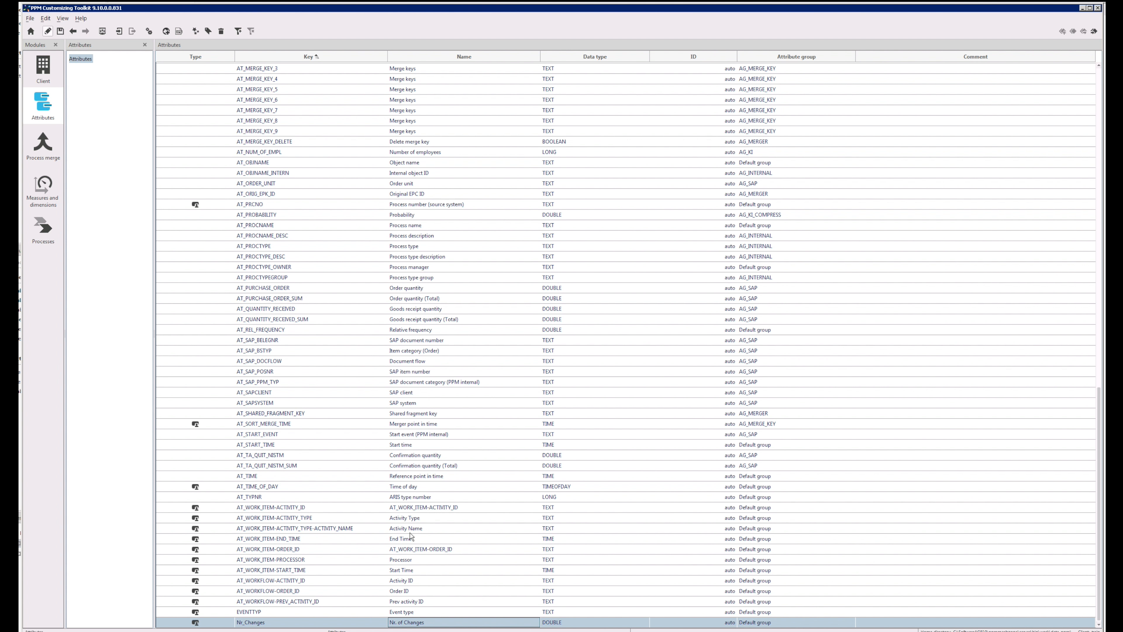
Return to the calculated attributes of the measures and dimensions and add a calculated attribute based on a new attribute.
{"action": "scroll", "coordinate": [420, 565], "scroll_direction": "up", "scroll_amount": 8}
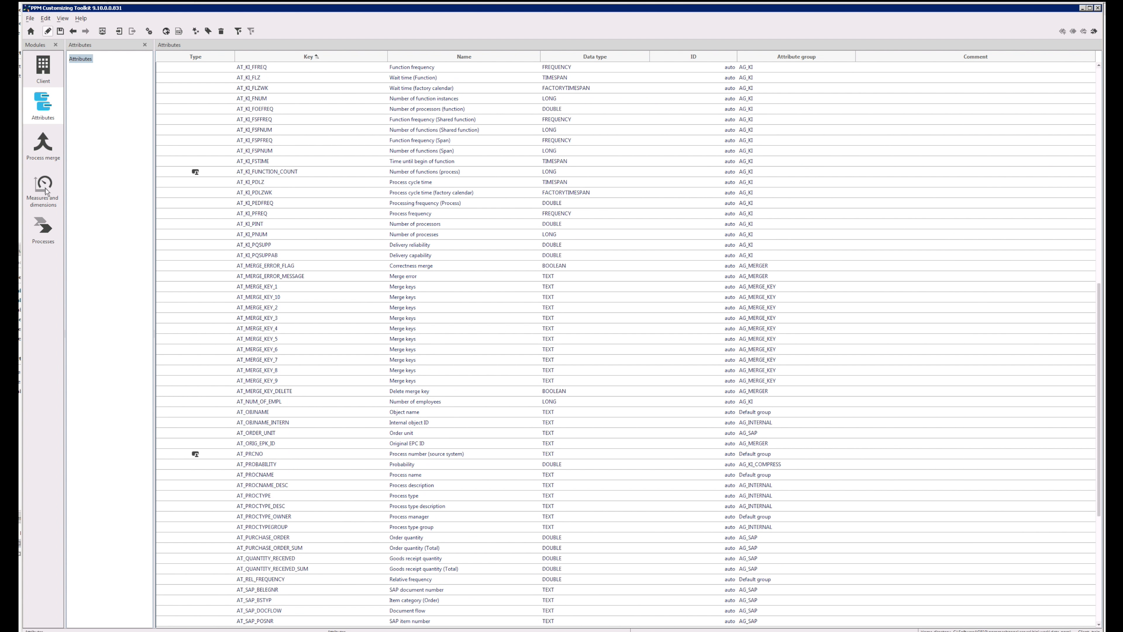
{"action": "left_click", "coordinate": [37, 194]}
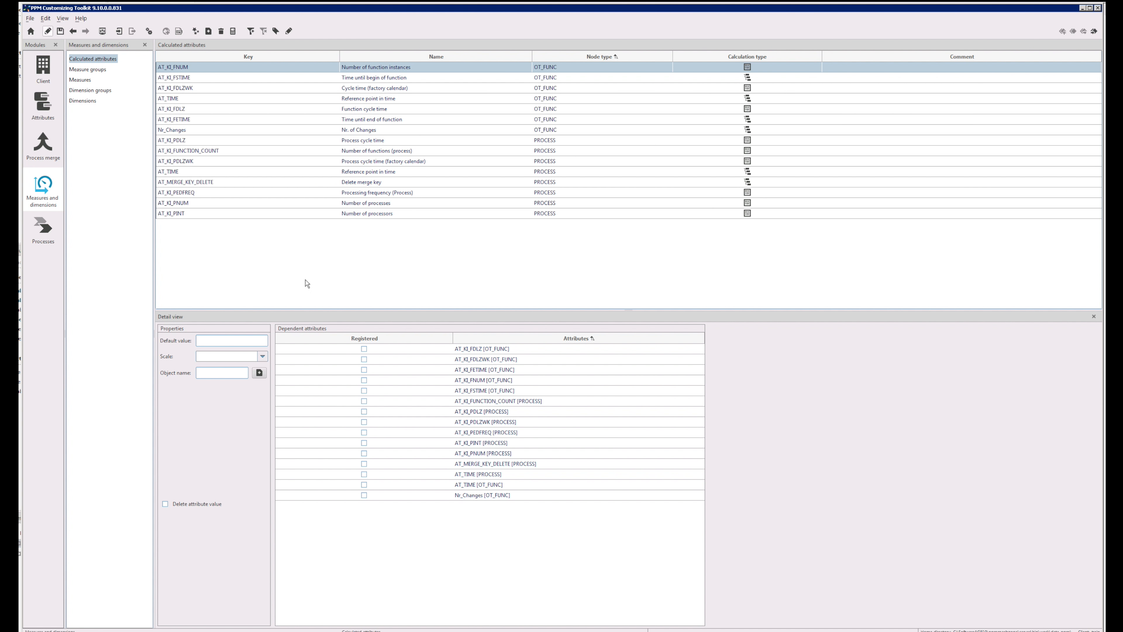
{"action": "left_click", "coordinate": [381, 132]}
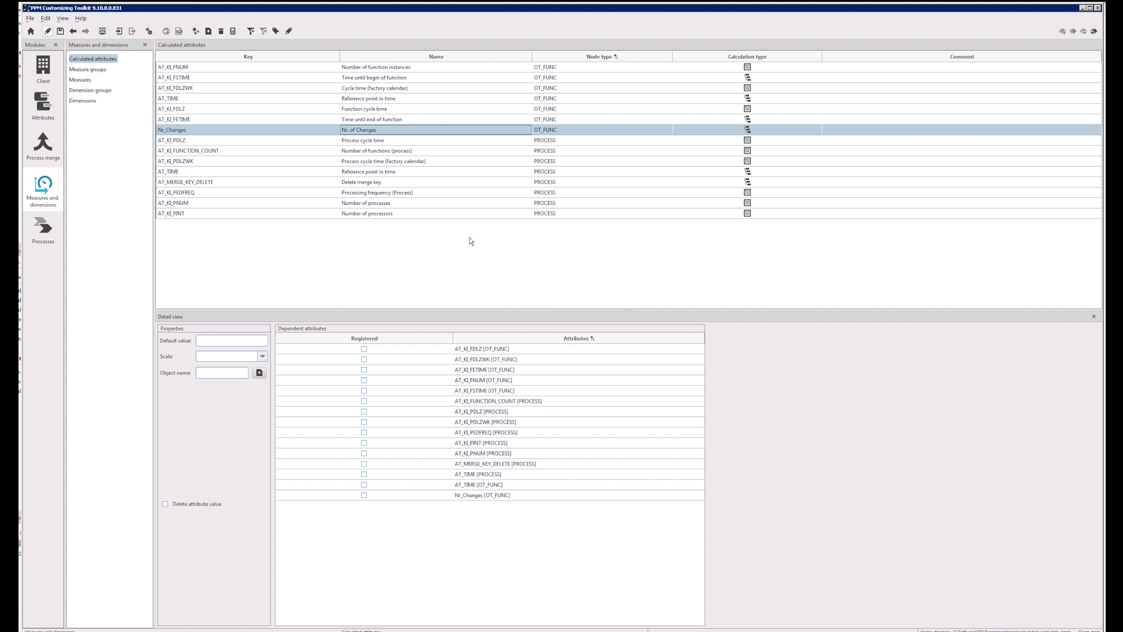
{"action": "left_click", "coordinate": [208, 31]}
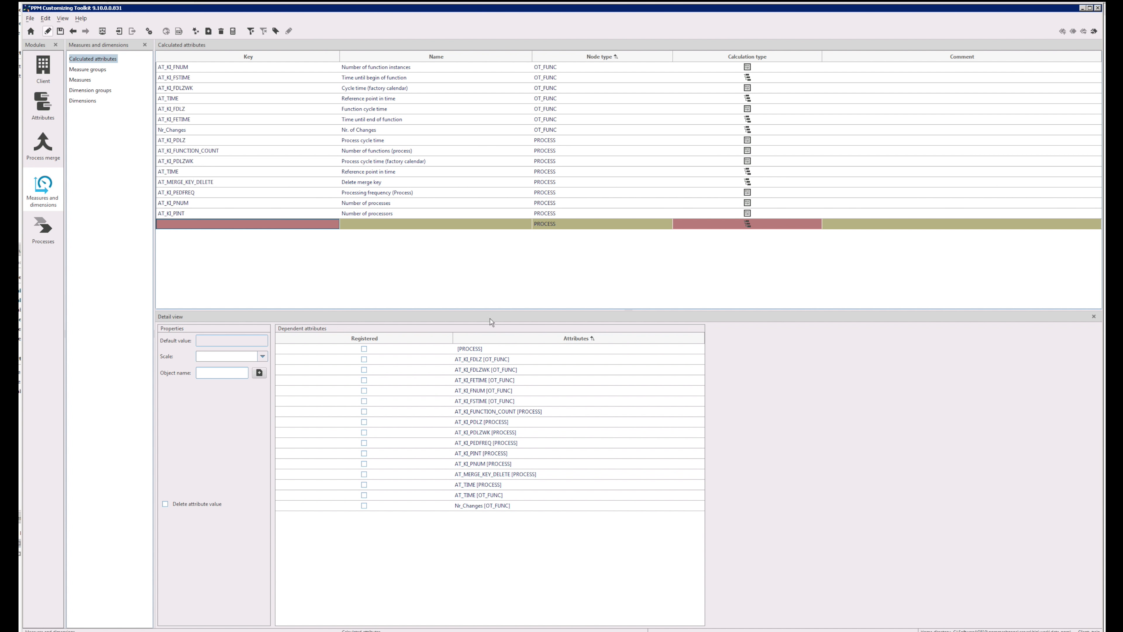
{"action": "left_click", "coordinate": [265, 225]}
{"action": "left_click", "coordinate": [248, 234]}
{"action": "left_click", "coordinate": [735, 297]}
{"action": "type", "text": "Has_Change"}
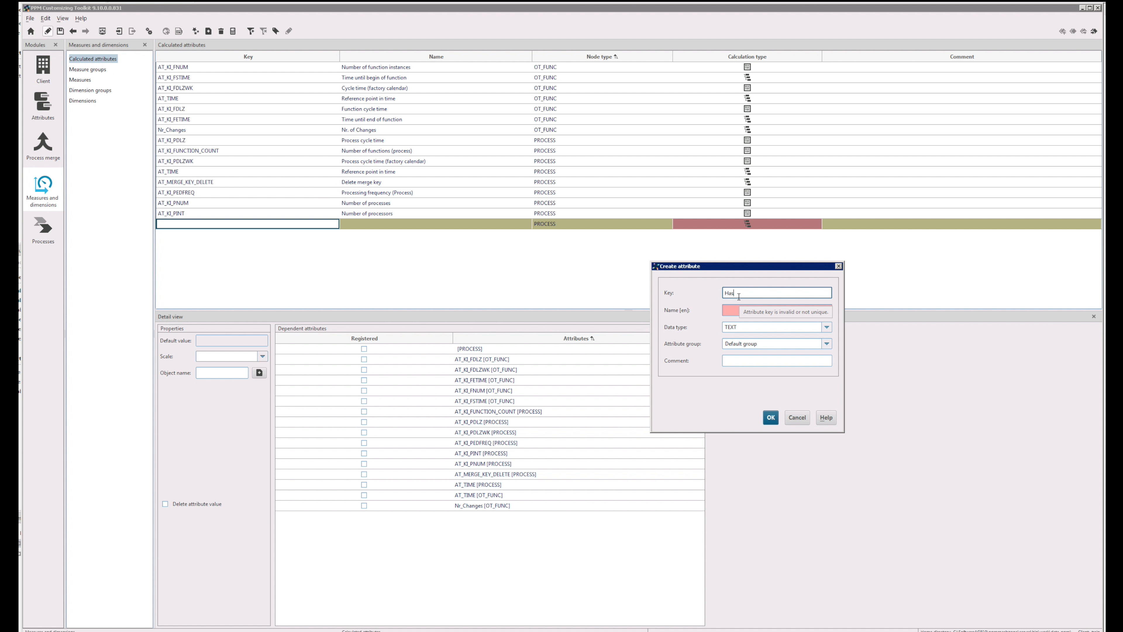
{"action": "left_click", "coordinate": [731, 312]}
{"action": "double_click", "coordinate": [727, 294]}
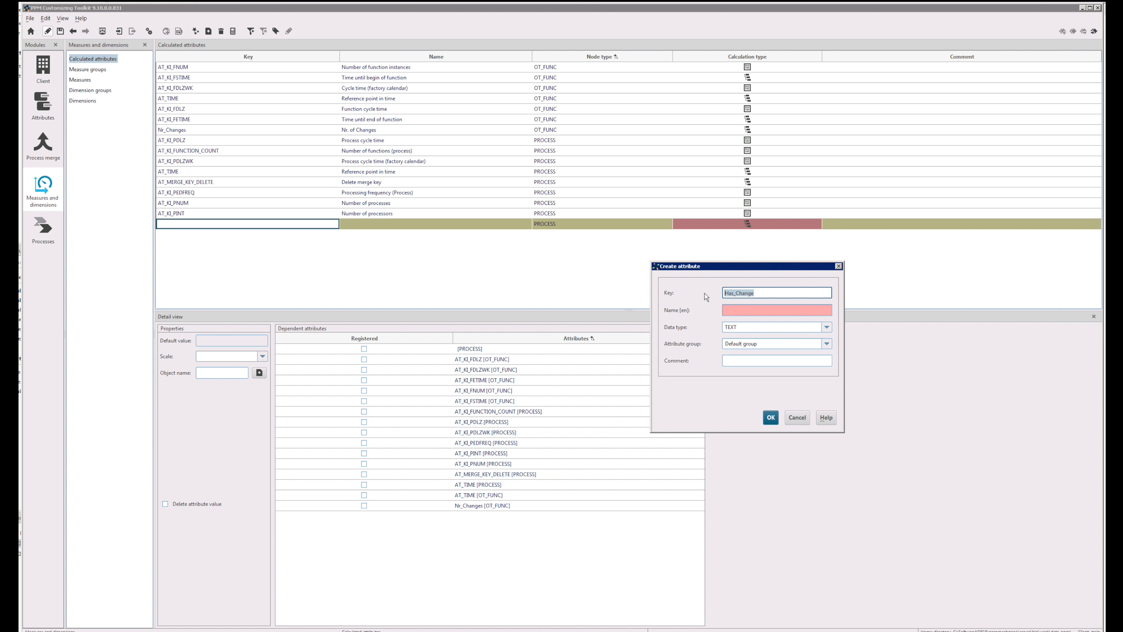
{"action": "key", "text": "BackSpace"}
Give the new attribute the key IS_CHANGE, the English name "IS change function" and the data type TEXT, and create it.
{"action": "type", "text": "IS_CHANGE"}
{"action": "left_click", "coordinate": [736, 310]}
{"action": "type", "text": "IS change function"}
{"action": "left_click", "coordinate": [808, 329]}
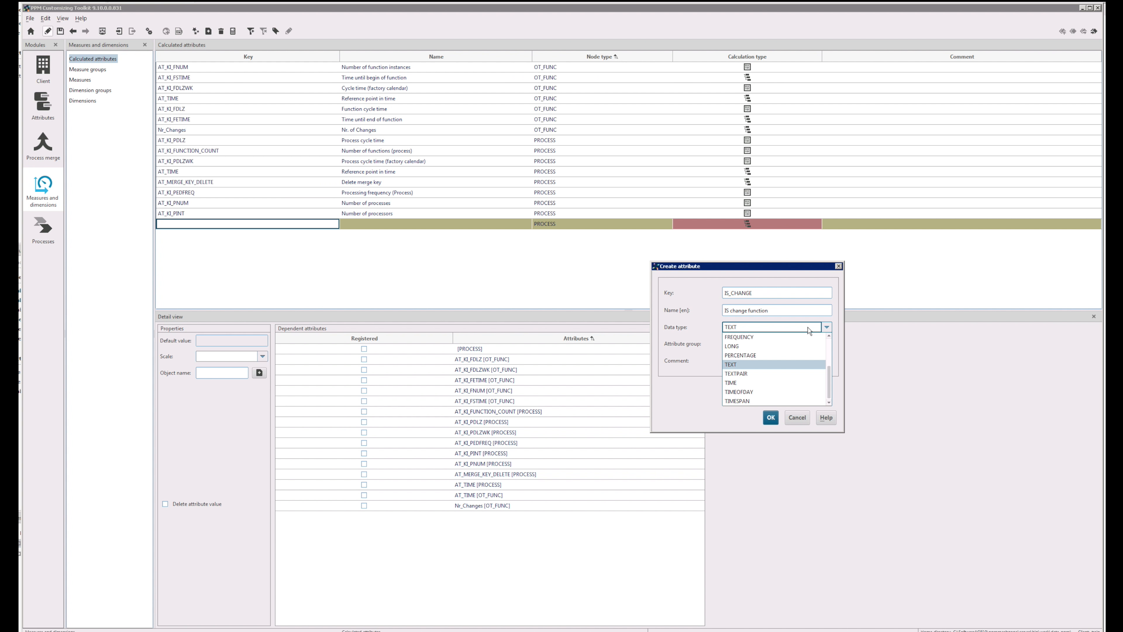
{"action": "left_click_drag", "start_coordinate": [829, 378], "coordinate": [830, 347]}
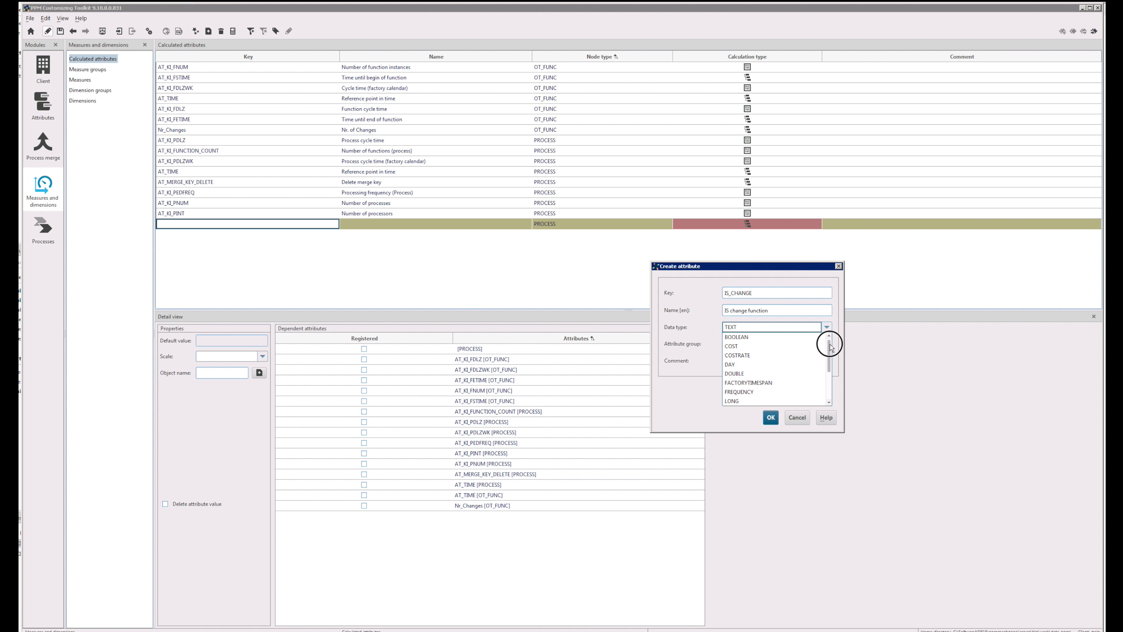
{"action": "left_click", "coordinate": [700, 331]}
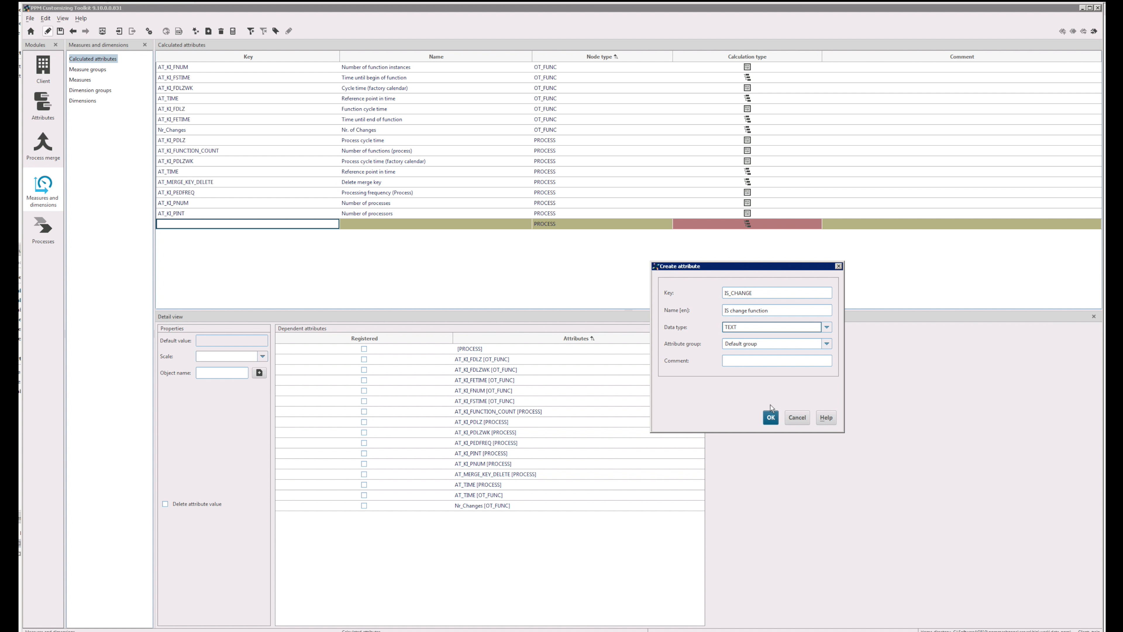
{"action": "left_click", "coordinate": [770, 417]}
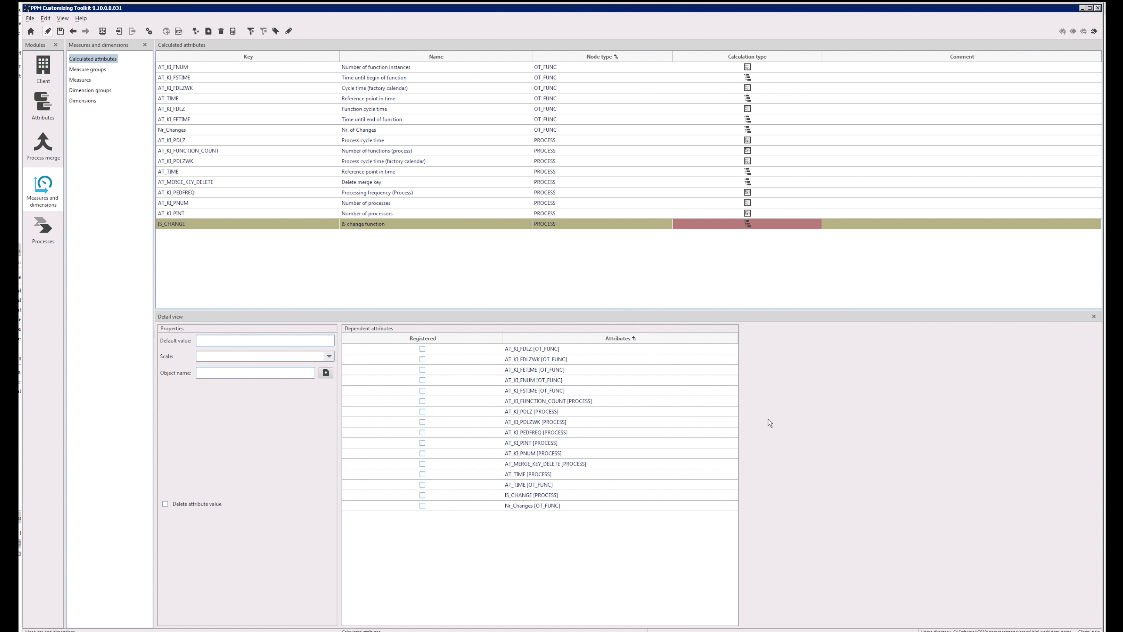
Set the node type of IS_CHANGE to OT_FUNC and open its calculation rule.
{"action": "left_click", "coordinate": [556, 224]}
{"action": "left_click", "coordinate": [629, 247]}
{"action": "double_click", "coordinate": [750, 226]}
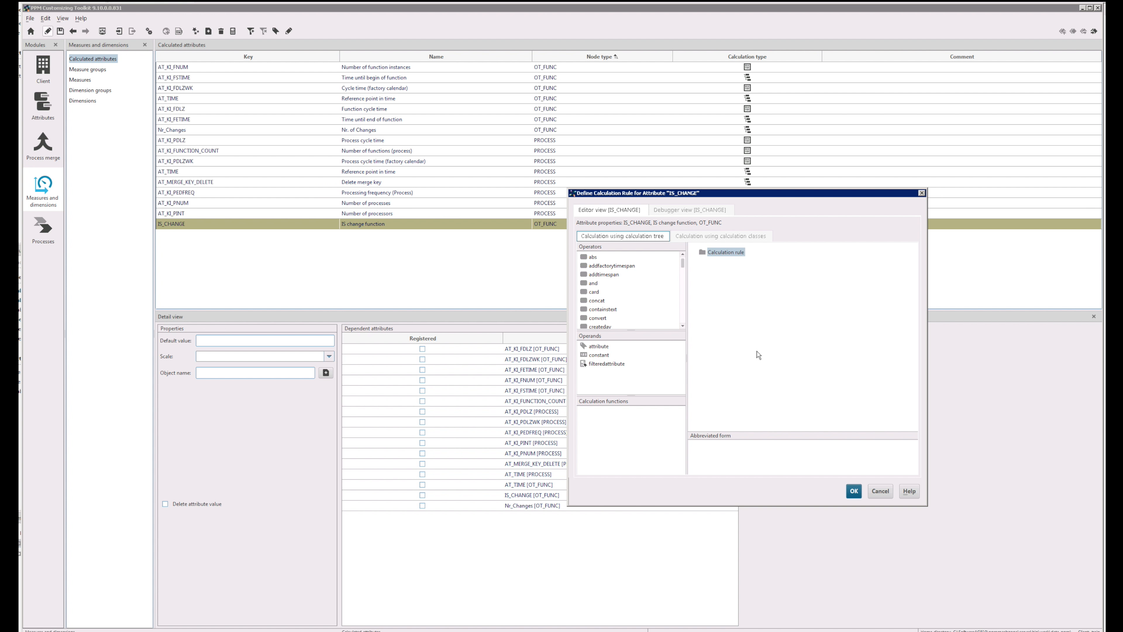
Insert the if operator at the root of the calculation rule for IS_CHANGE and nest an exists operator under it.
{"action": "scroll", "coordinate": [613, 301], "scroll_direction": "down", "scroll_amount": 4}
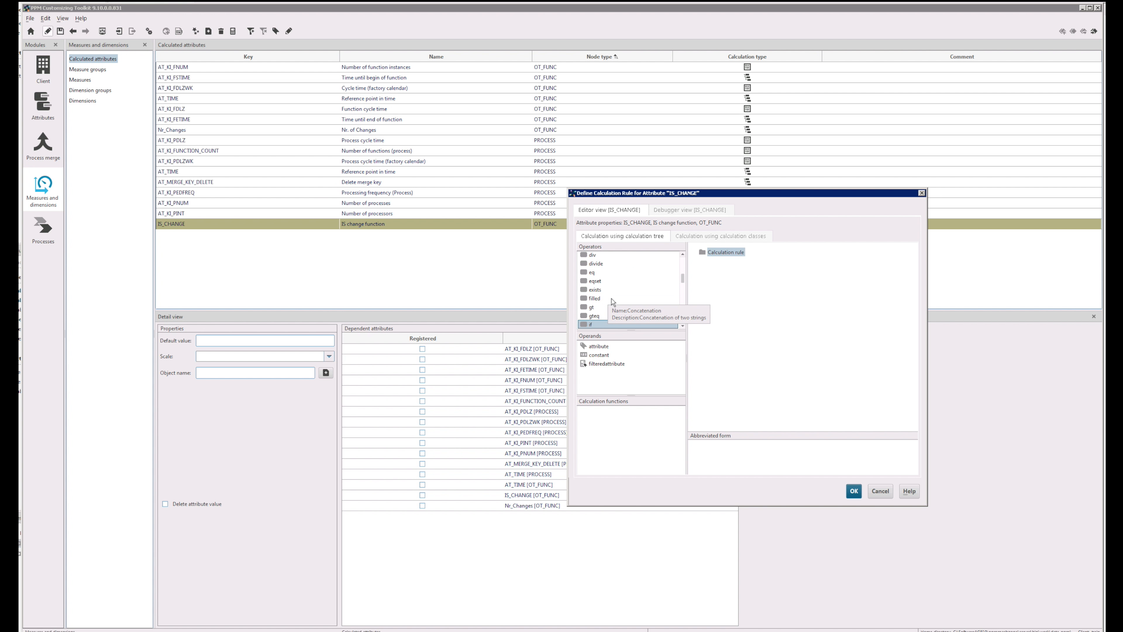
{"action": "left_click", "coordinate": [603, 326]}
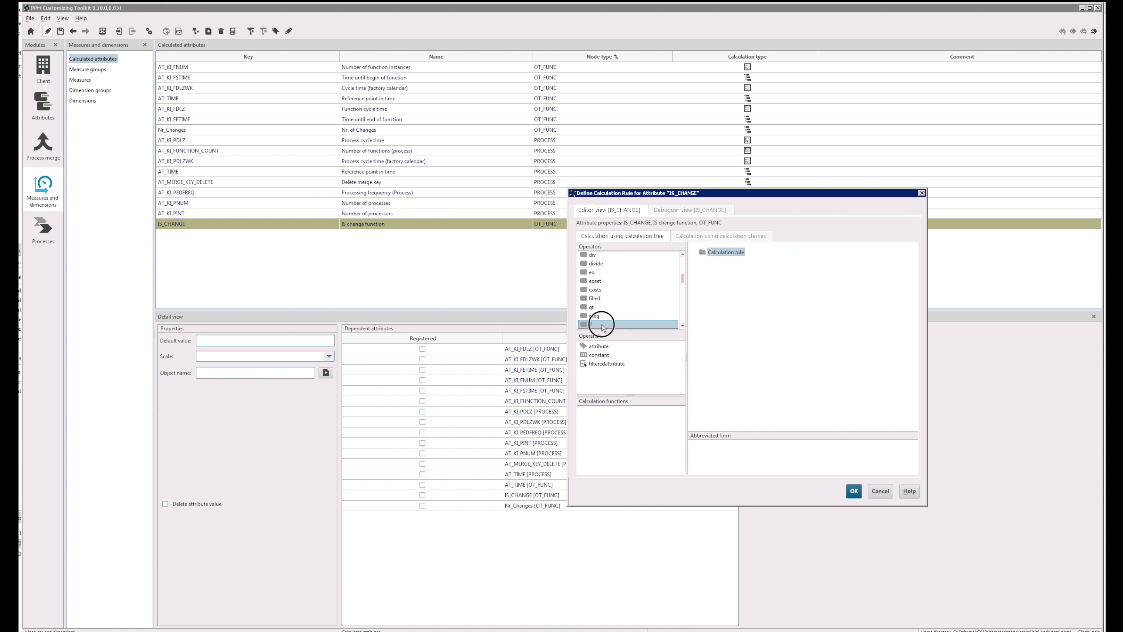
{"action": "left_click_drag", "start_coordinate": [603, 326], "coordinate": [722, 253]}
{"action": "left_click_drag", "start_coordinate": [595, 289], "coordinate": [717, 263]}
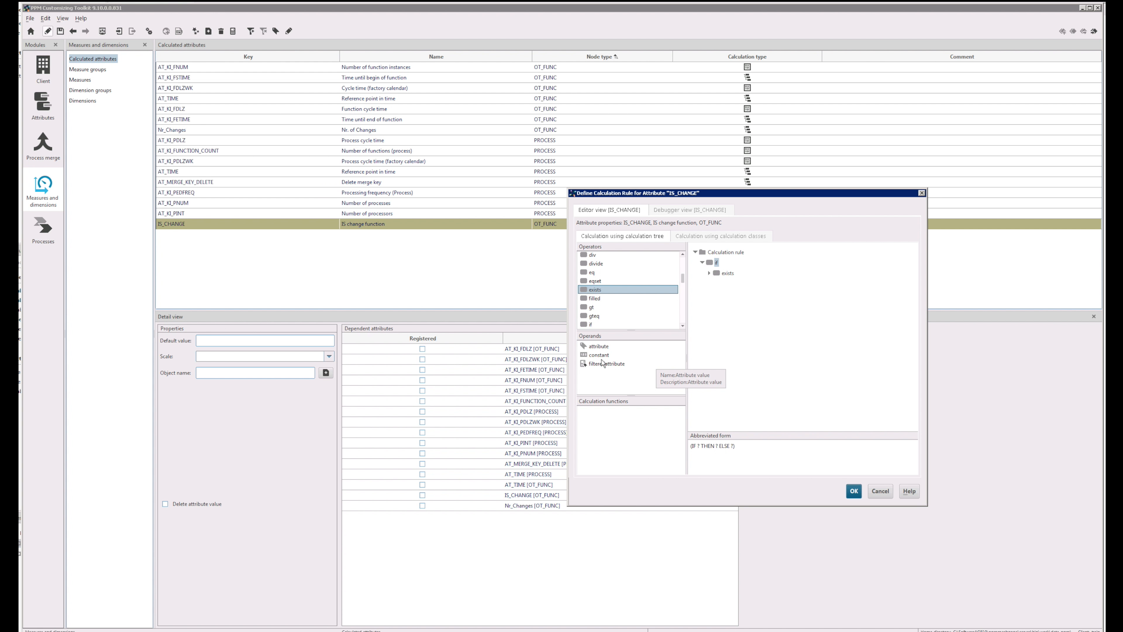
Insert the attribute Nr_Changes with node type OT_FUNC under the exists operator, searching only on the current object.
{"action": "left_click_drag", "start_coordinate": [593, 346], "coordinate": [726, 278]}
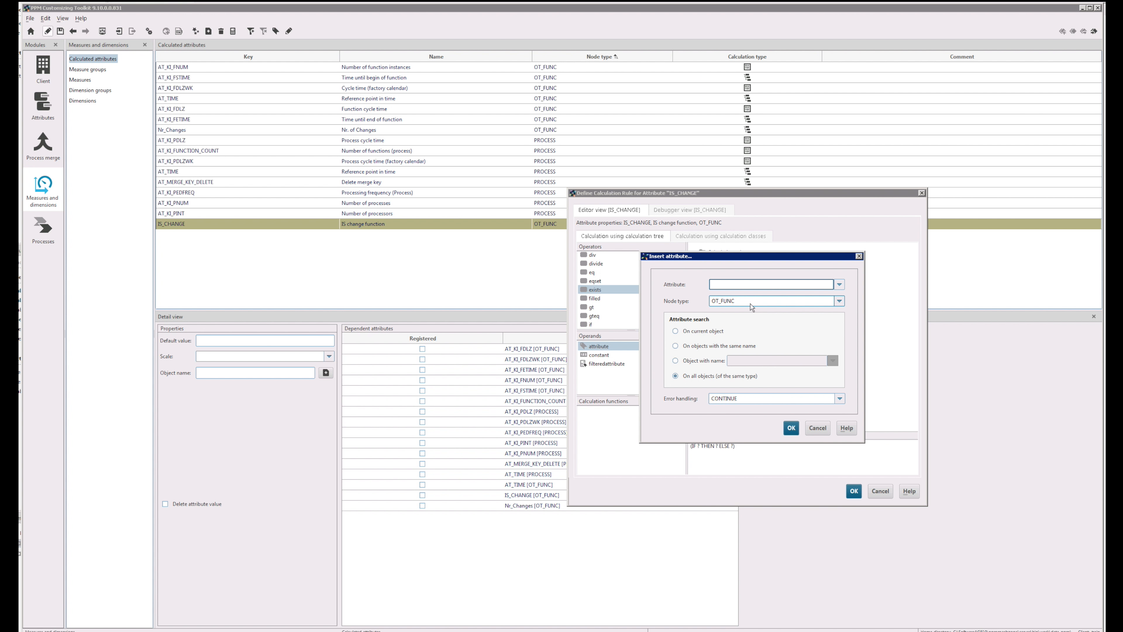
{"action": "type", "text": "Nr_Changes"}
{"action": "key", "text": "Return"}
{"action": "left_click", "coordinate": [705, 332]}
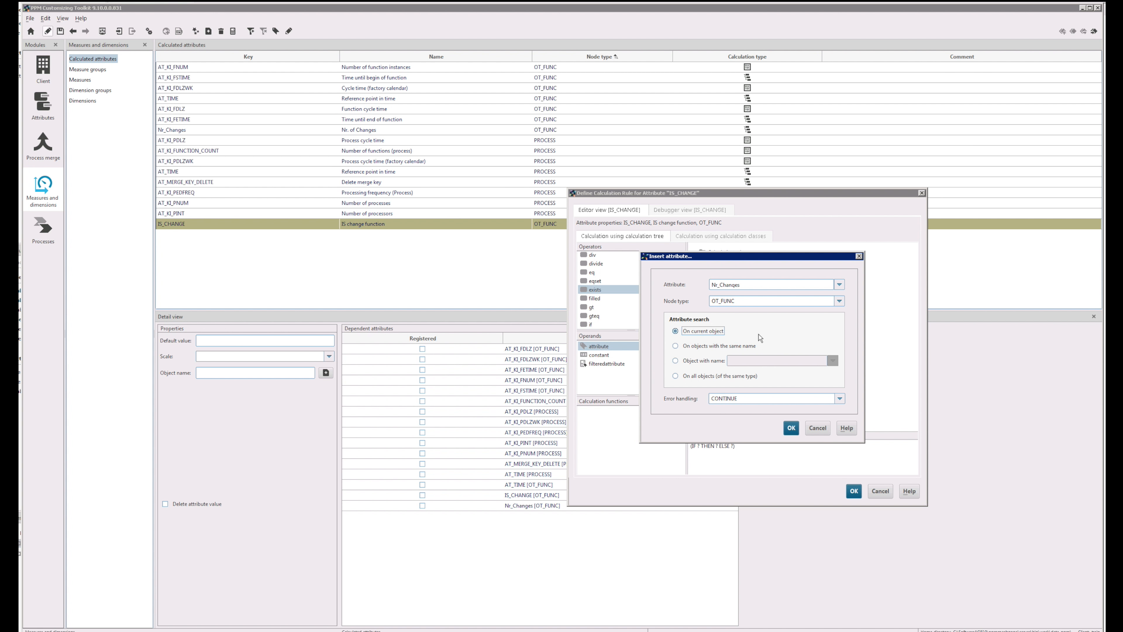
{"action": "left_click", "coordinate": [791, 427]}
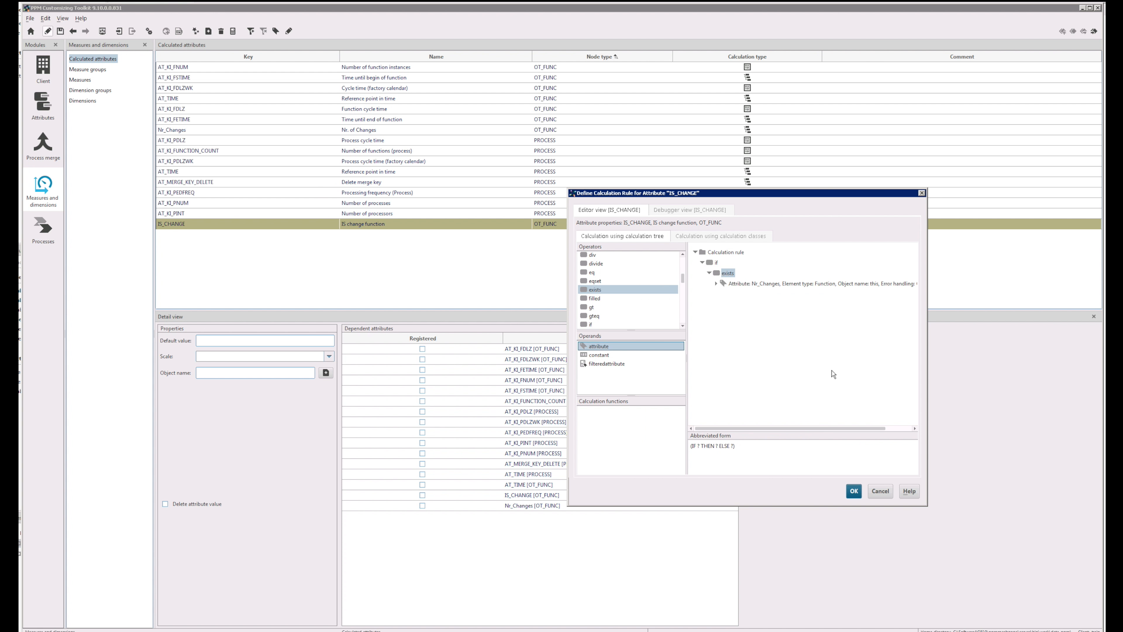
Insert a constant of data type TEXT with the value "Change Function" under the if operator as the THEN result.
{"action": "left_click_drag", "start_coordinate": [599, 354], "coordinate": [714, 262]}
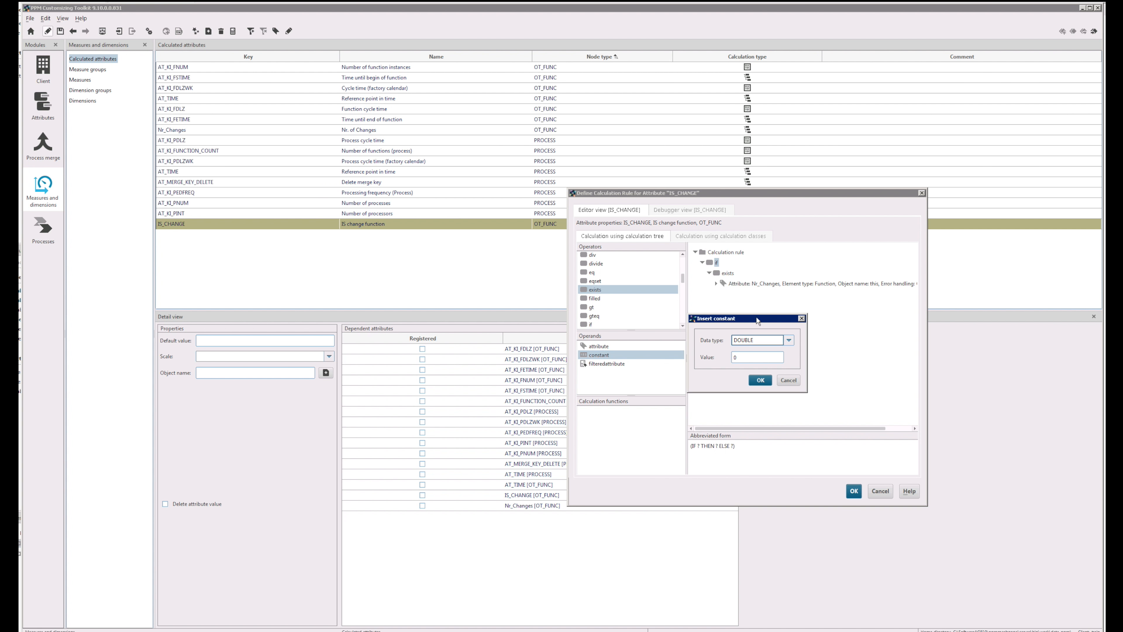
{"action": "left_click", "coordinate": [755, 344]}
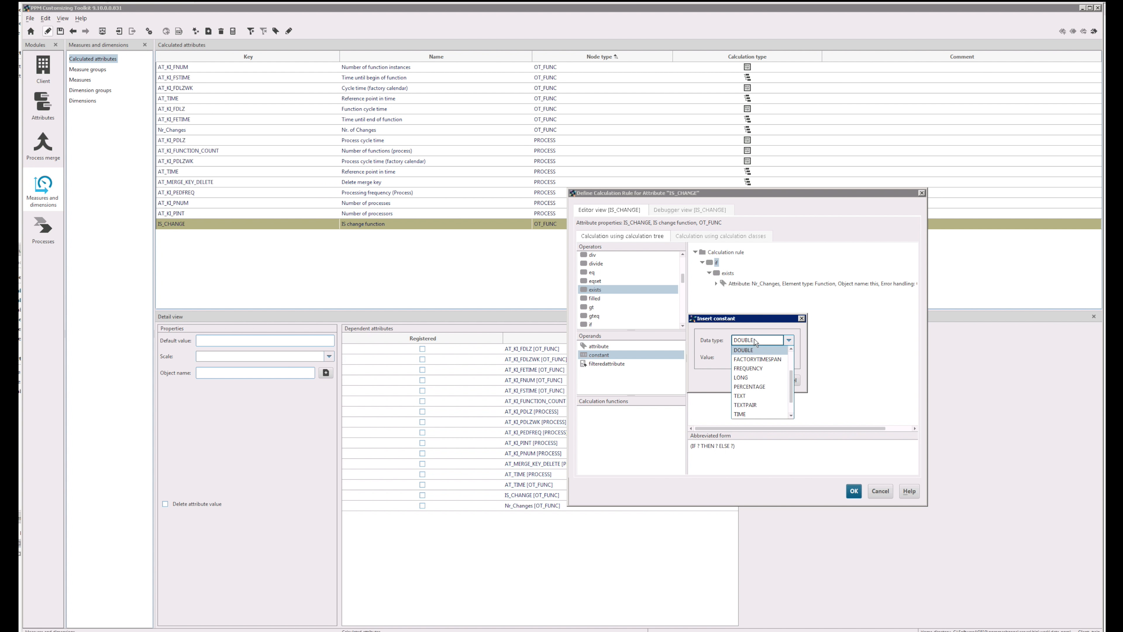
{"action": "left_click", "coordinate": [756, 399]}
{"action": "left_click", "coordinate": [745, 358]}
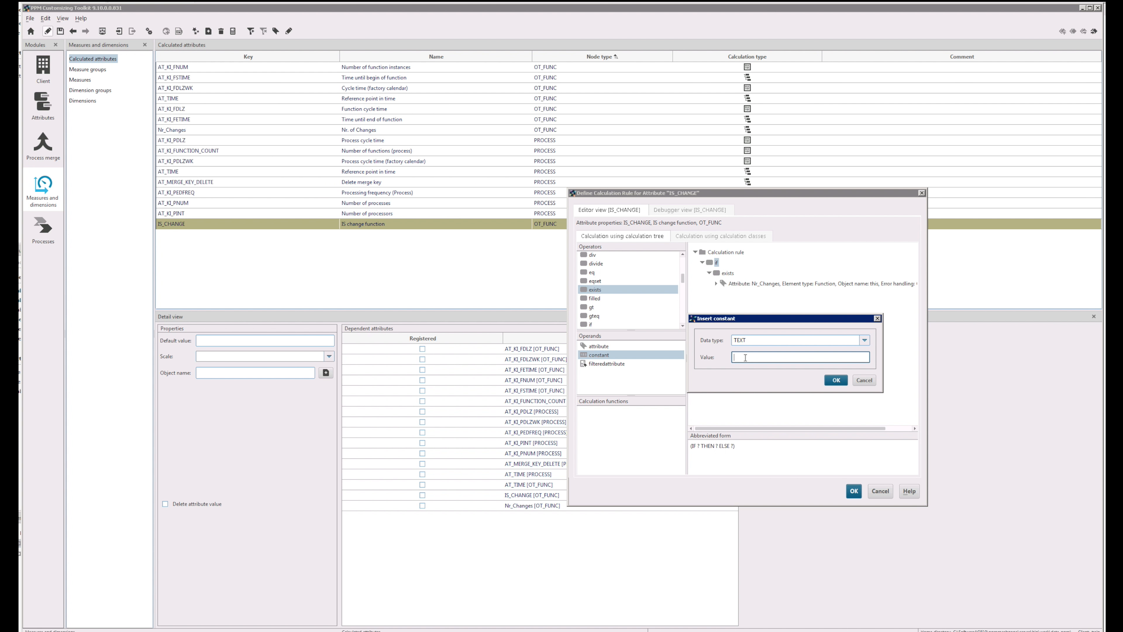
{"action": "type", "text": "cHANGE"}
{"action": "key", "text": "BackSpace"}
{"action": "key", "text": "BackSpace"}
{"action": "key", "text": "BackSpace"}
{"action": "key", "text": "BackSpace"}
{"action": "key", "text": "BackSpace"}
{"action": "type", "text": "Change Function"}
{"action": "left_click", "coordinate": [835, 380]}
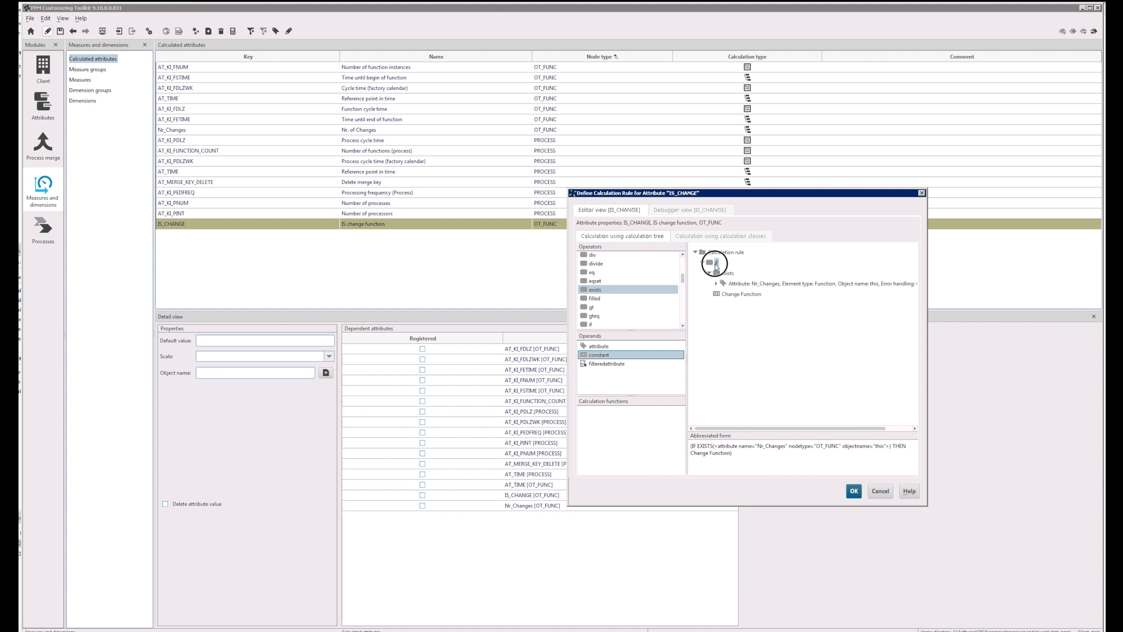
Insert the TEXT constant "No Change" under the if operator as the ELSE result and accept the calculation rule.
{"action": "double_click", "coordinate": [716, 263]}
{"action": "left_click", "coordinate": [759, 342]}
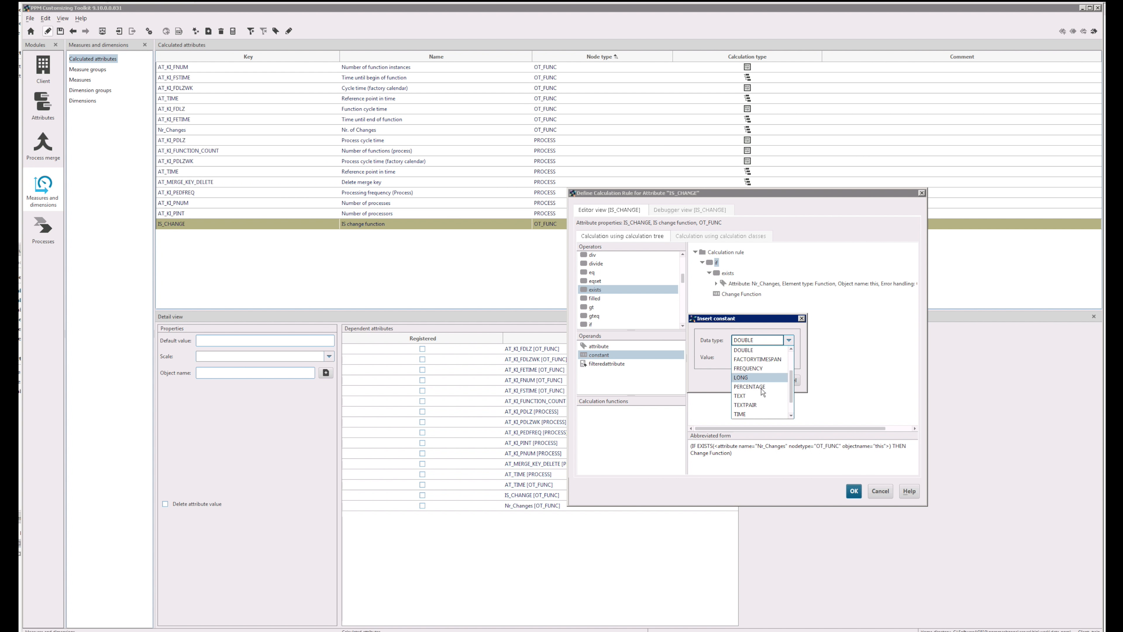
{"action": "left_click", "coordinate": [757, 404]}
{"action": "left_click", "coordinate": [758, 359]}
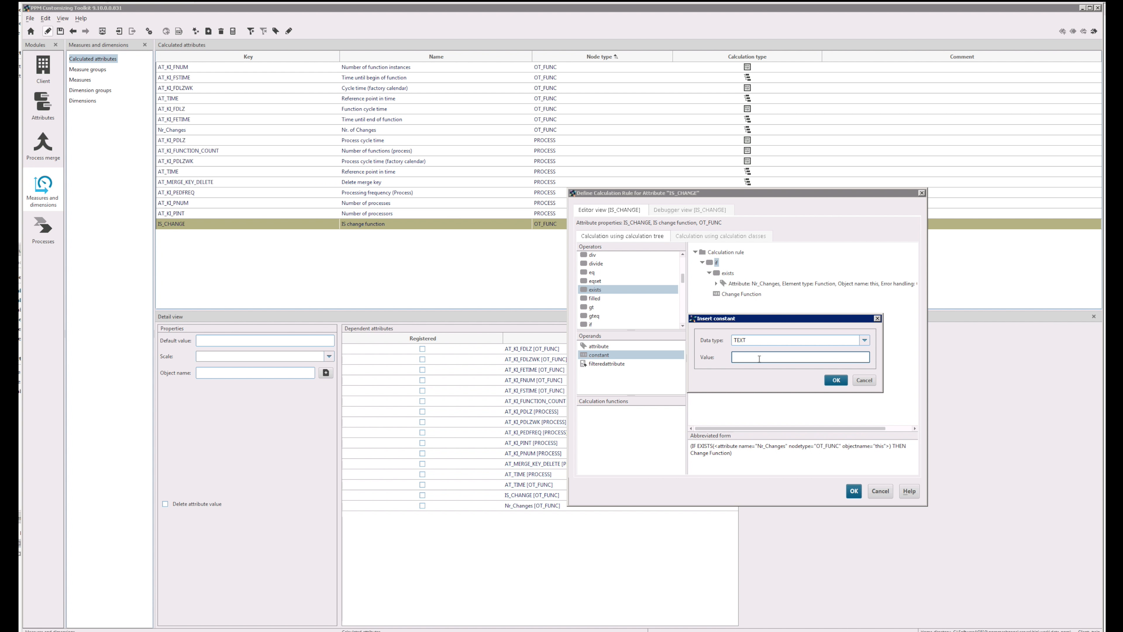
{"action": "type", "text": "No Change"}
{"action": "left_click", "coordinate": [834, 381]}
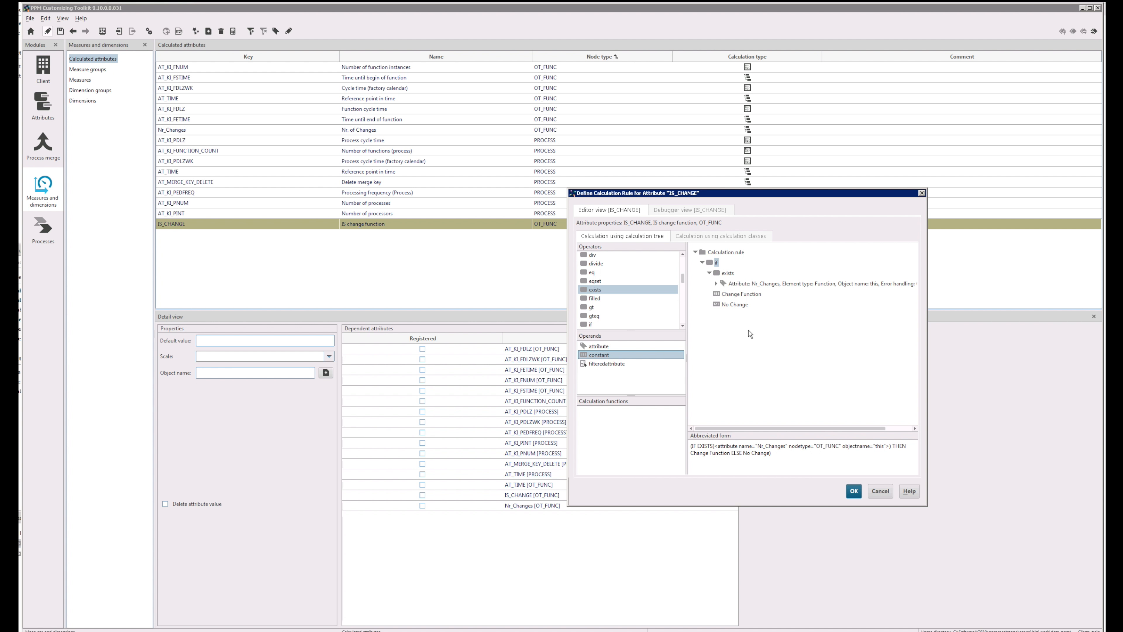
{"action": "left_click", "coordinate": [853, 490]}
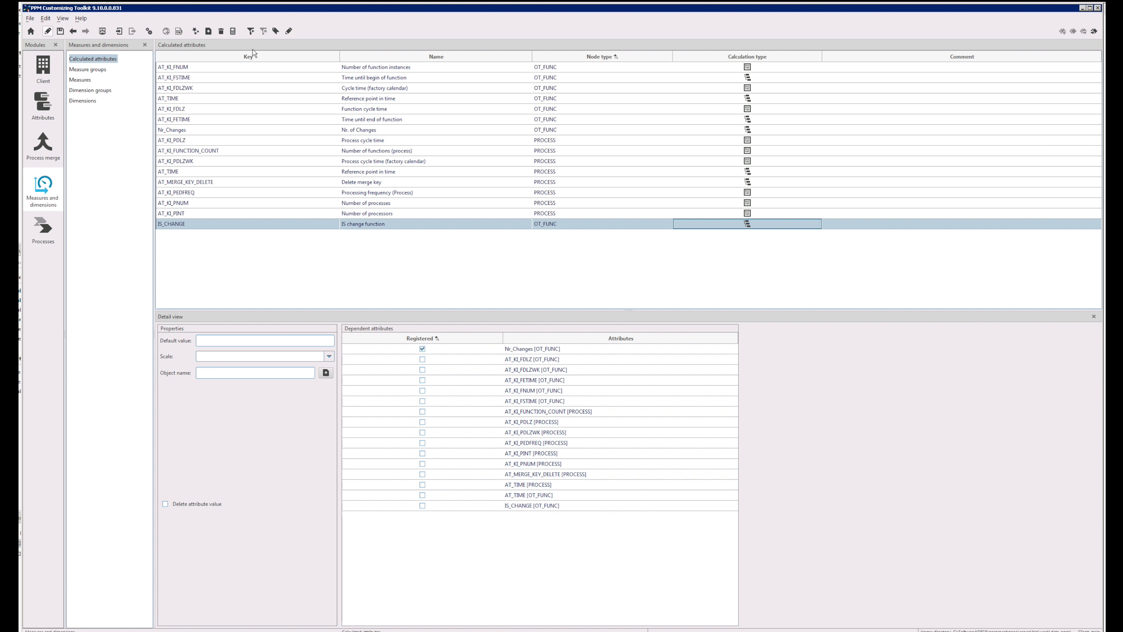
Add another calculated attribute with the existing key IS_CHANGE and node type PROCESS, and open its calculation rule.
{"action": "left_click", "coordinate": [208, 31]}
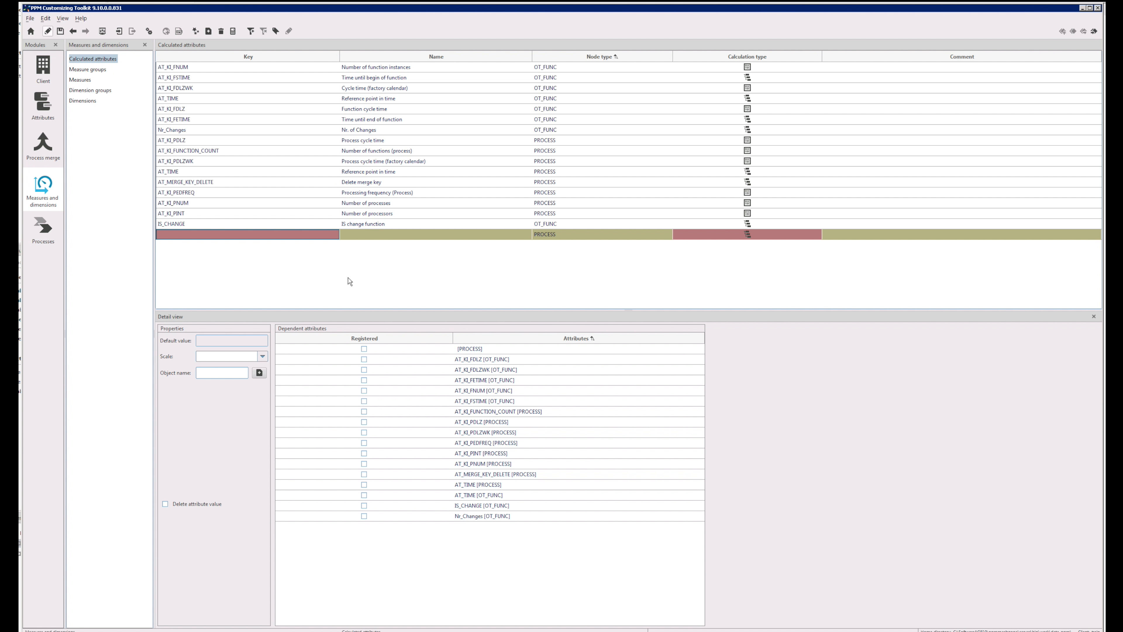
{"action": "left_click", "coordinate": [288, 234]}
{"action": "type", "text": "iS_CHANGE"}
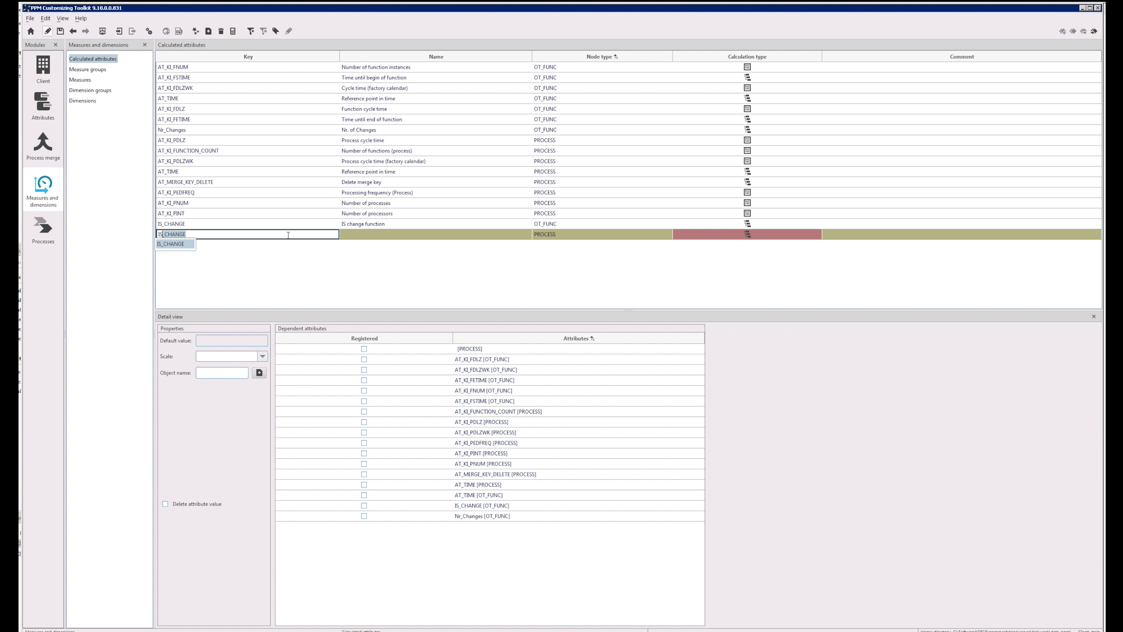
{"action": "key", "text": "Return"}
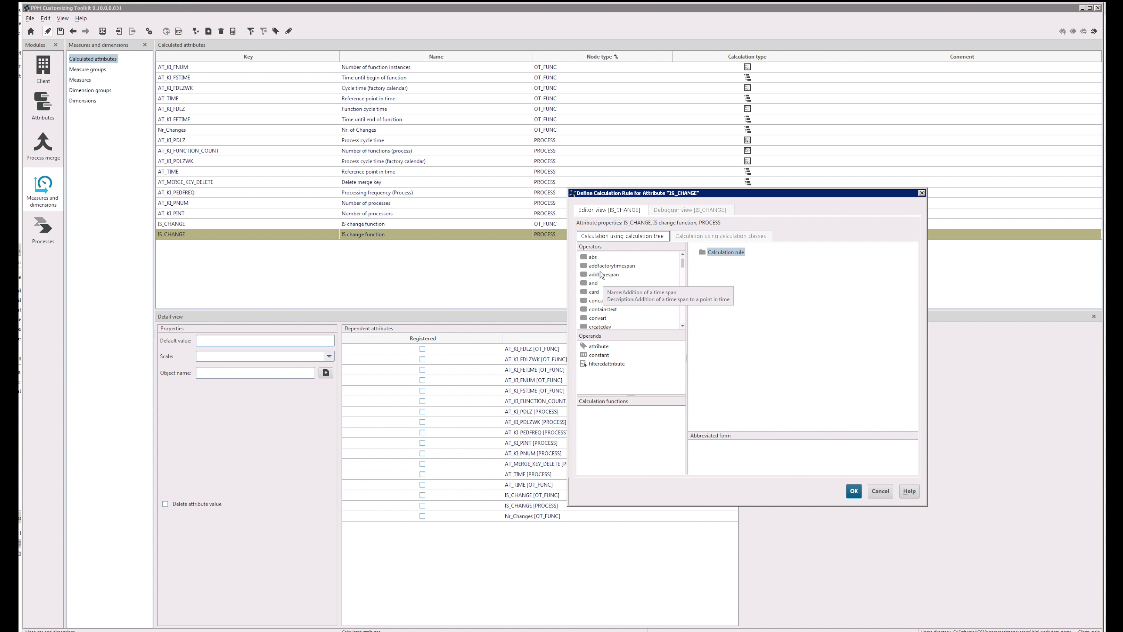
Insert the if operator at the root of the PROCESS-level IS_CHANGE rule and nest an exists operator under it.
{"action": "left_click", "coordinate": [601, 274]}
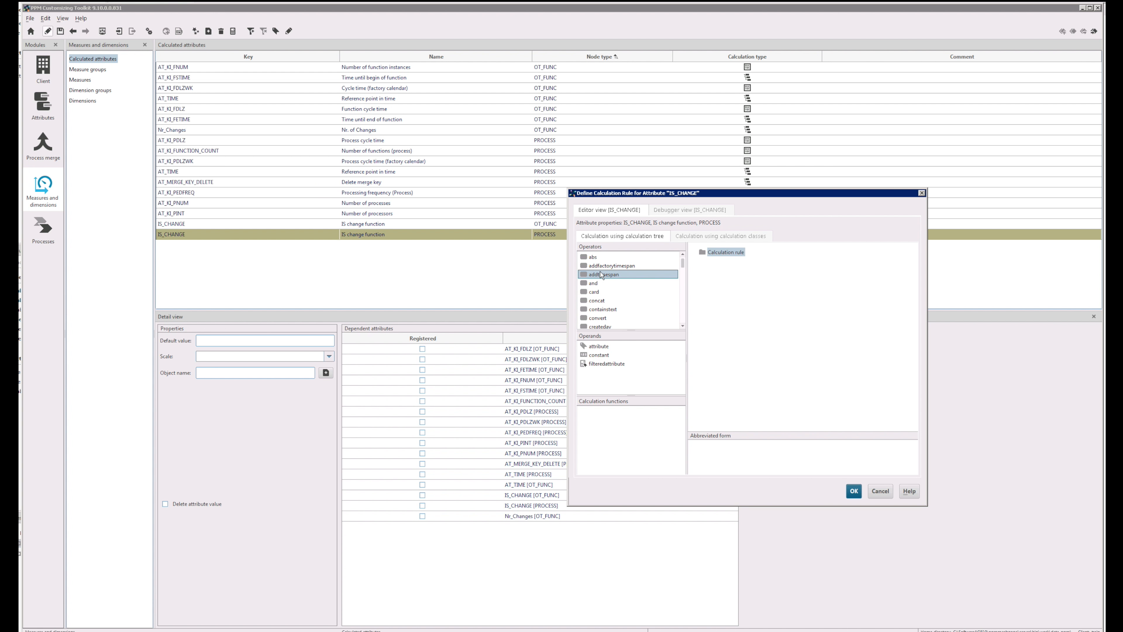
{"action": "key", "text": "e"}
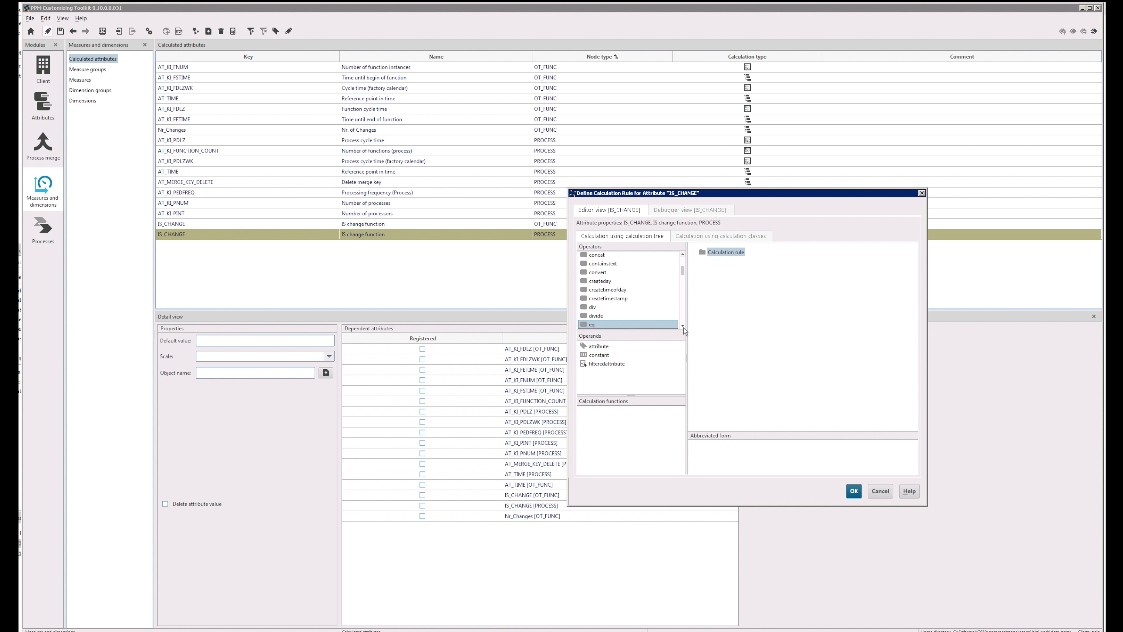
{"action": "left_click", "coordinate": [602, 259]}
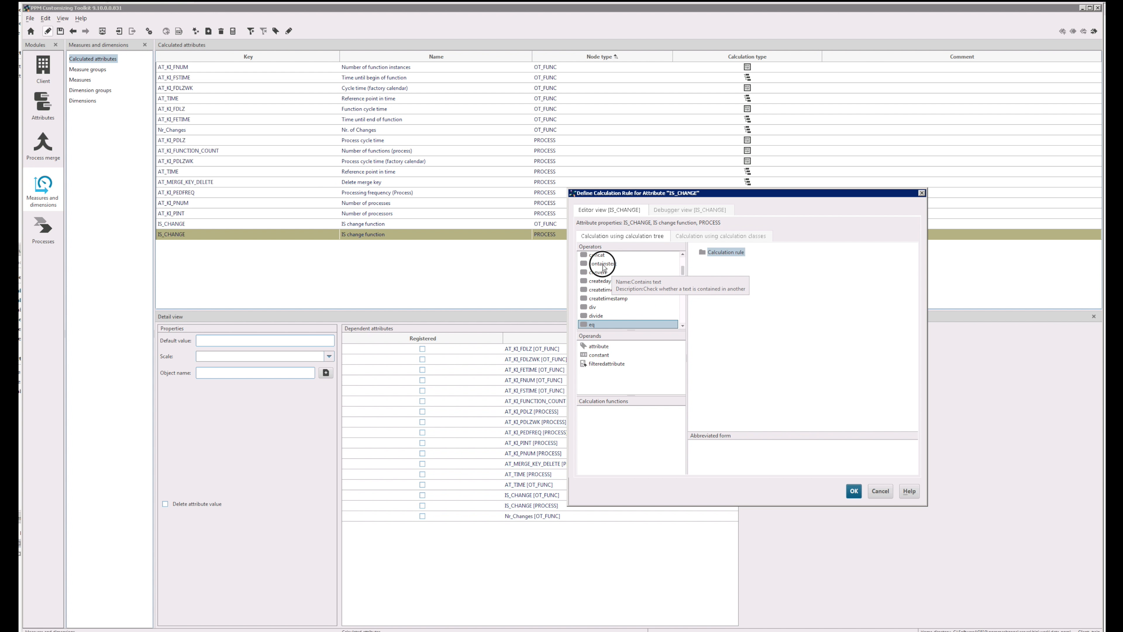
{"action": "key", "text": "i"}
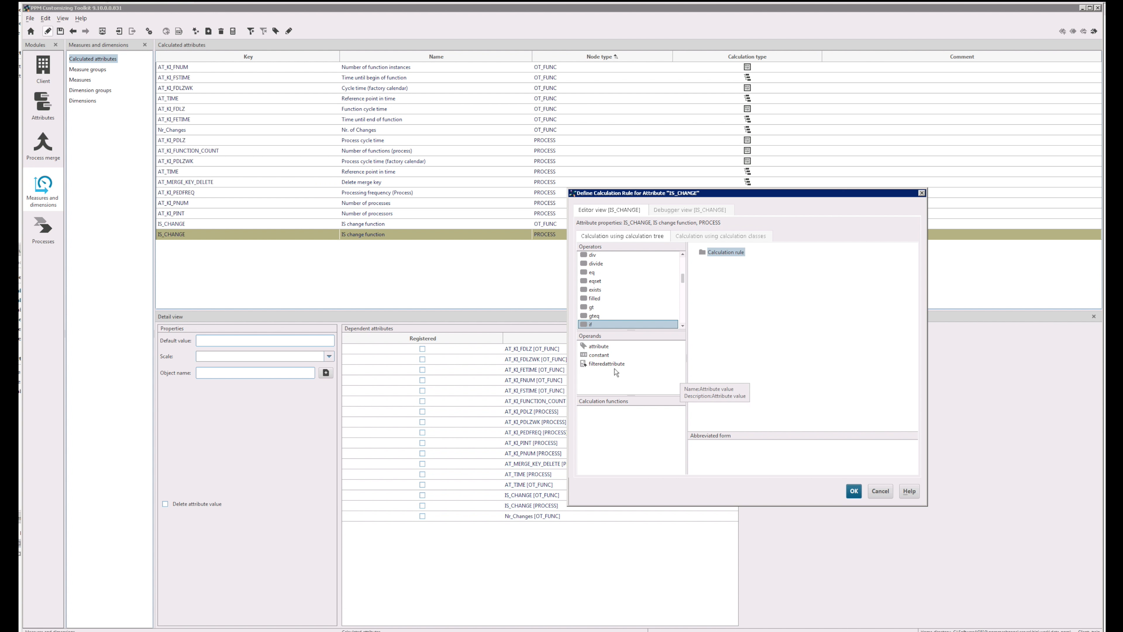
{"action": "left_click_drag", "start_coordinate": [586, 325], "coordinate": [725, 252]}
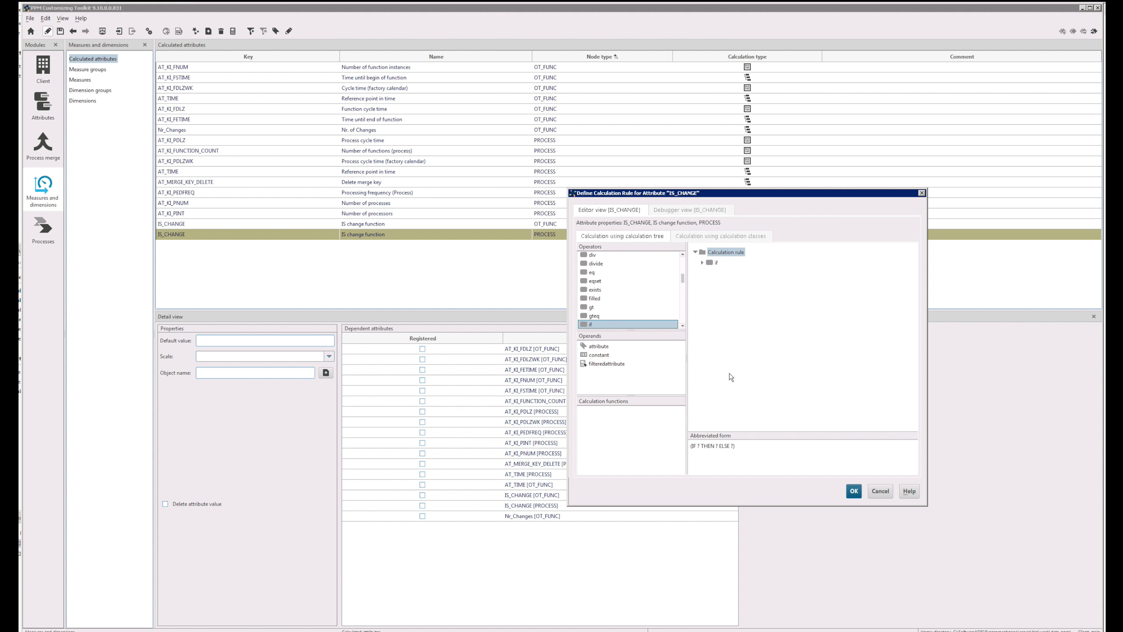
{"action": "left_click_drag", "start_coordinate": [594, 290], "coordinate": [716, 262]}
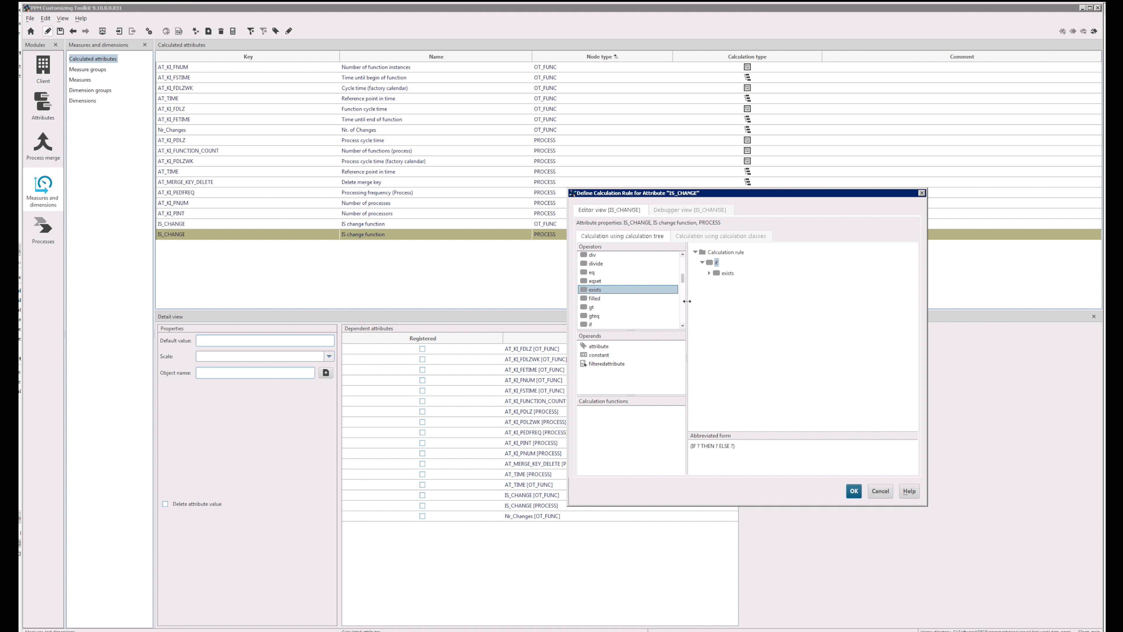
Insert the attribute IS_CHANGE with node type OT_FUNC under the exists operator, searching on the object named FCT_WORK_ITEMS.
{"action": "mouse_move", "coordinate": [683, 278]}
{"action": "left_mouse_down"}
{"action": "mouse_move", "coordinate": [680, 251]}
{"action": "mouse_move", "coordinate": [683, 276]}
{"action": "left_mouse_up"}
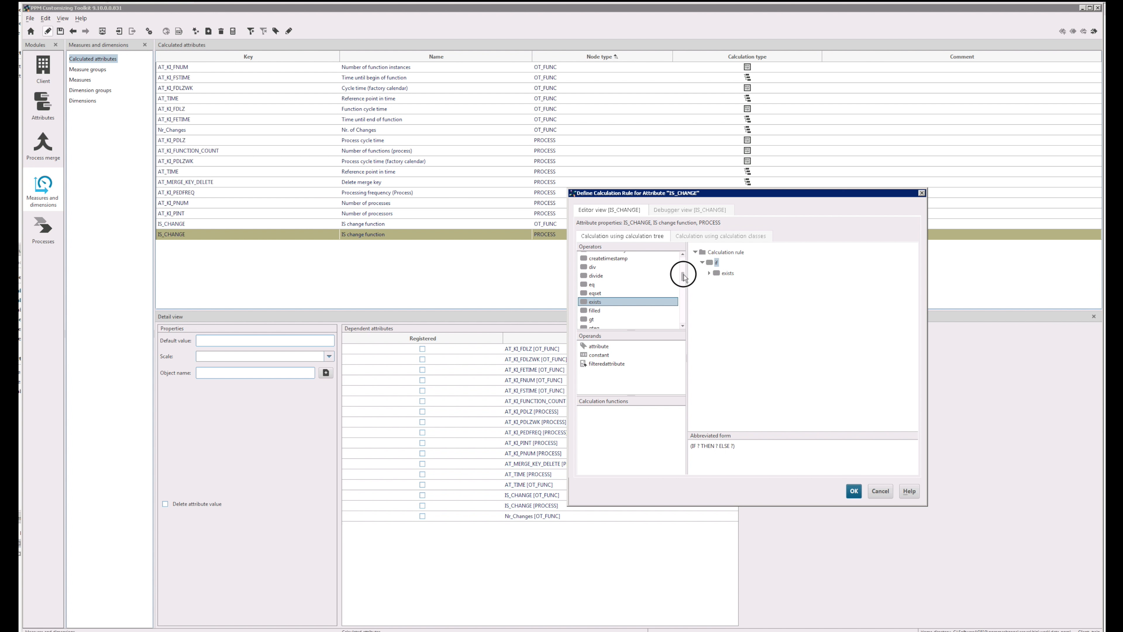
{"action": "left_click", "coordinate": [598, 346]}
{"action": "left_click_drag", "start_coordinate": [598, 349], "coordinate": [727, 278]}
{"action": "key", "text": "Down"}
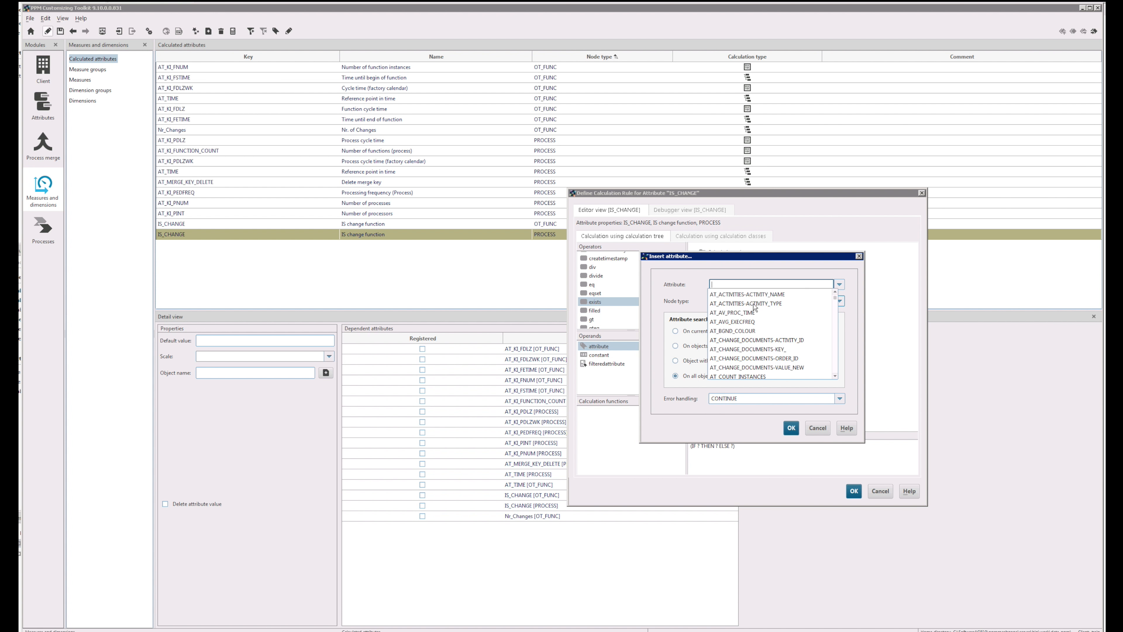
{"action": "type", "text": "IS_CHANGE"}
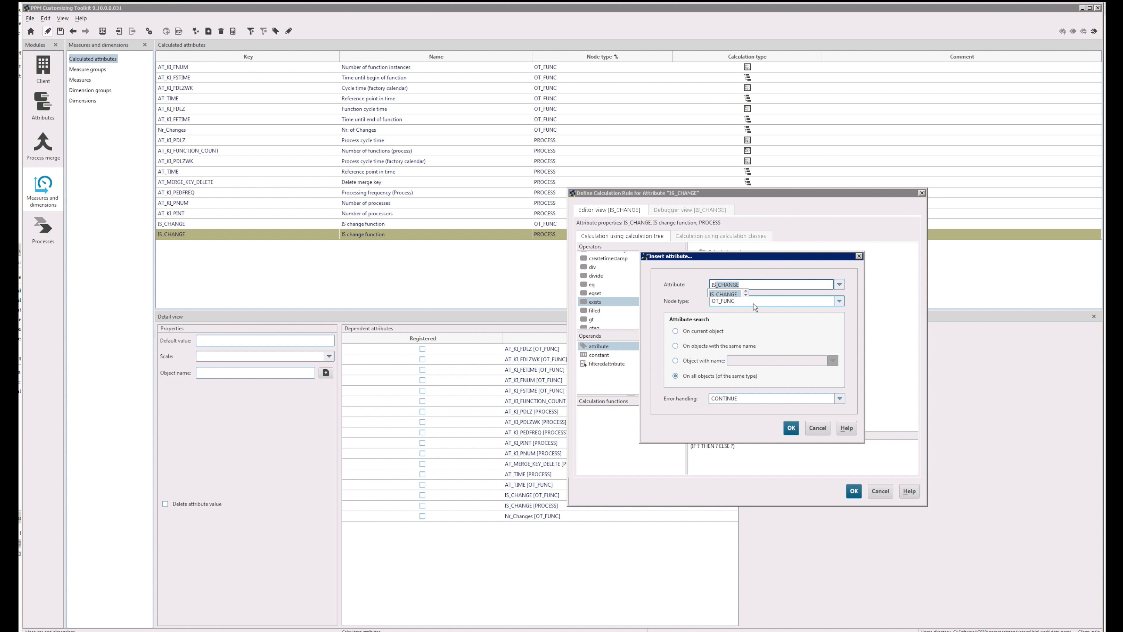
{"action": "key", "text": "Return"}
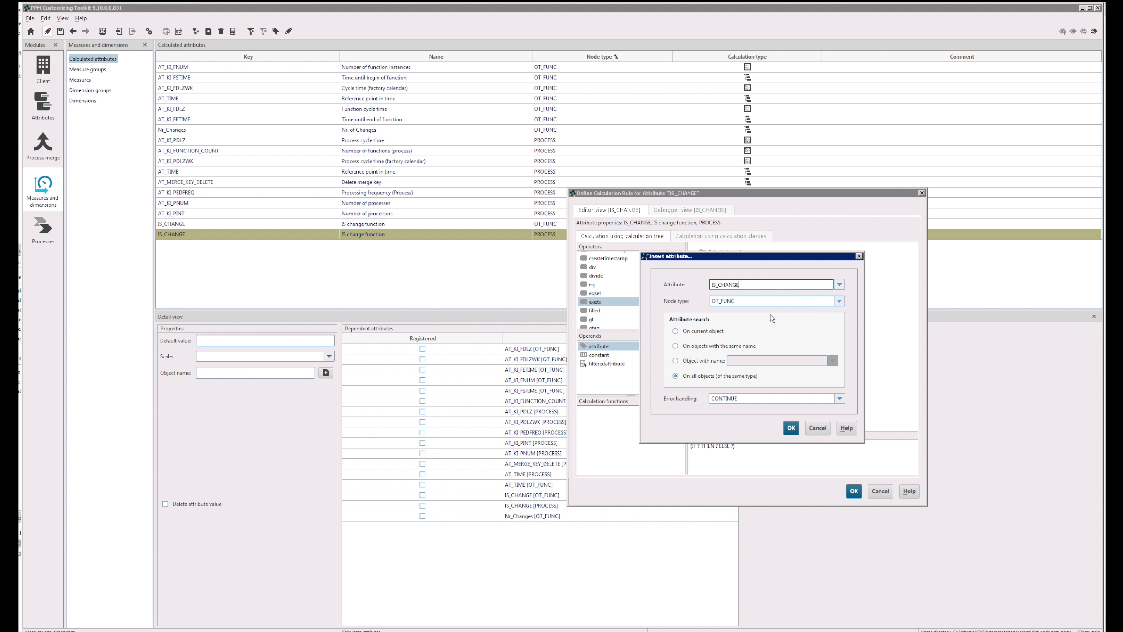
{"action": "left_click", "coordinate": [683, 362]}
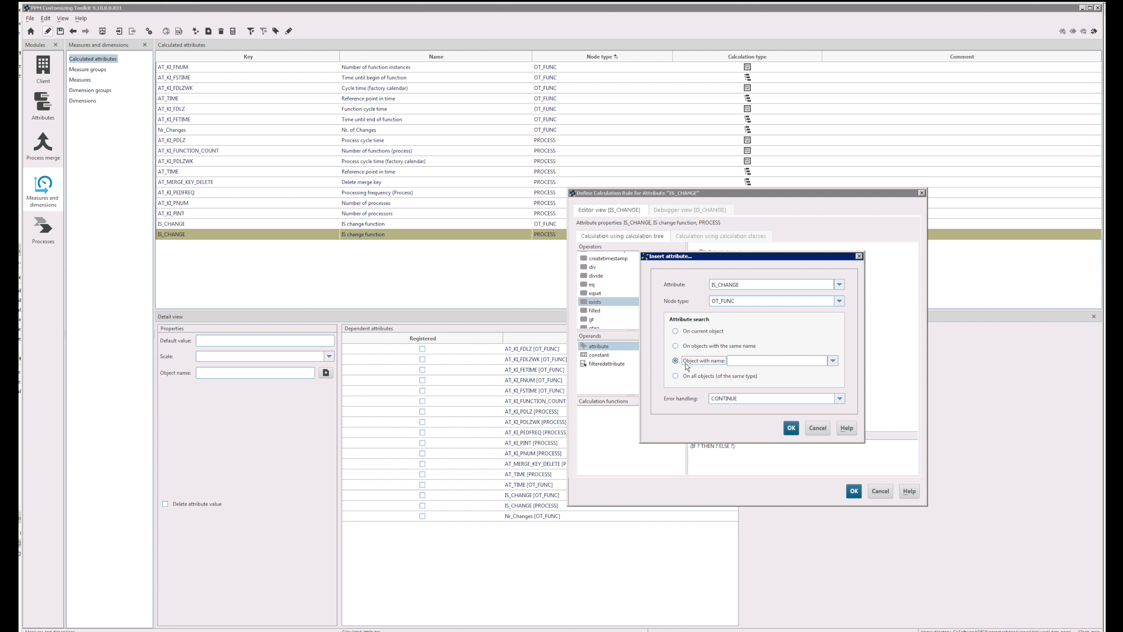
{"action": "left_click", "coordinate": [832, 360]}
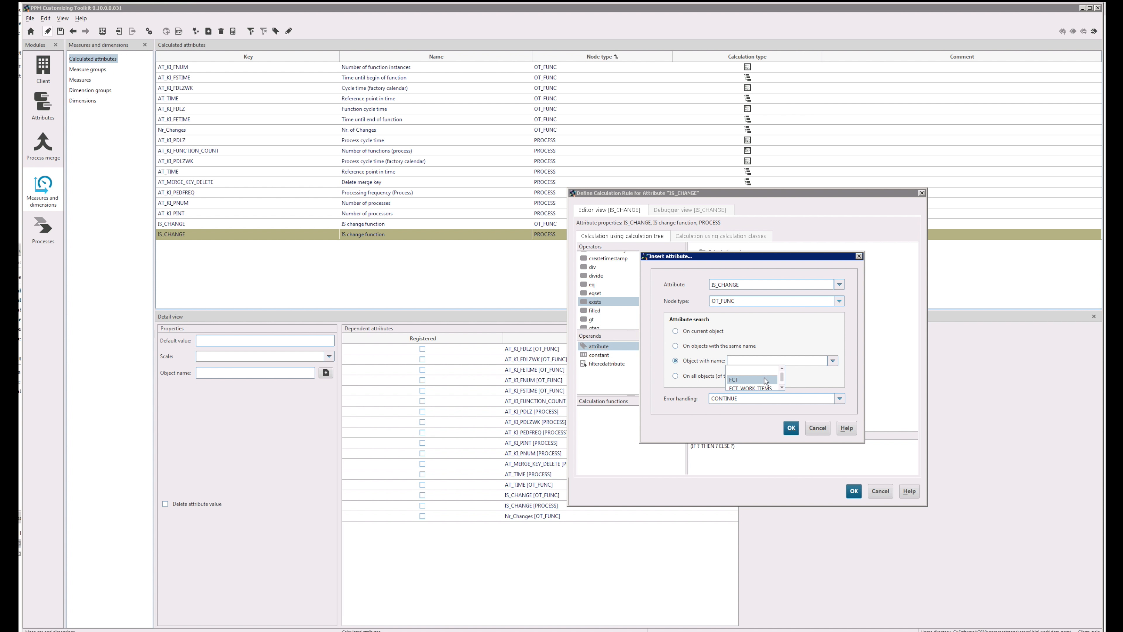
{"action": "left_click", "coordinate": [753, 387]}
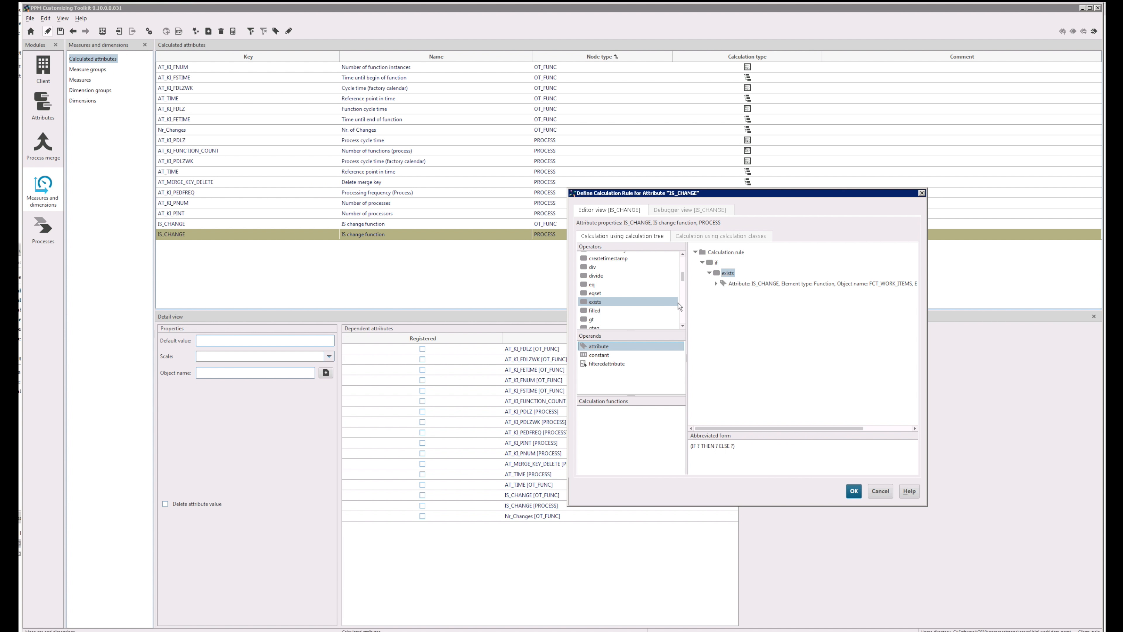
Nest an eq operator under the IS_CHANGE attribute and give it the filtered attribute IS_CHANGE, node type OT_FUNC, searched on the current object.
{"action": "left_click_drag", "start_coordinate": [592, 285], "coordinate": [736, 286]}
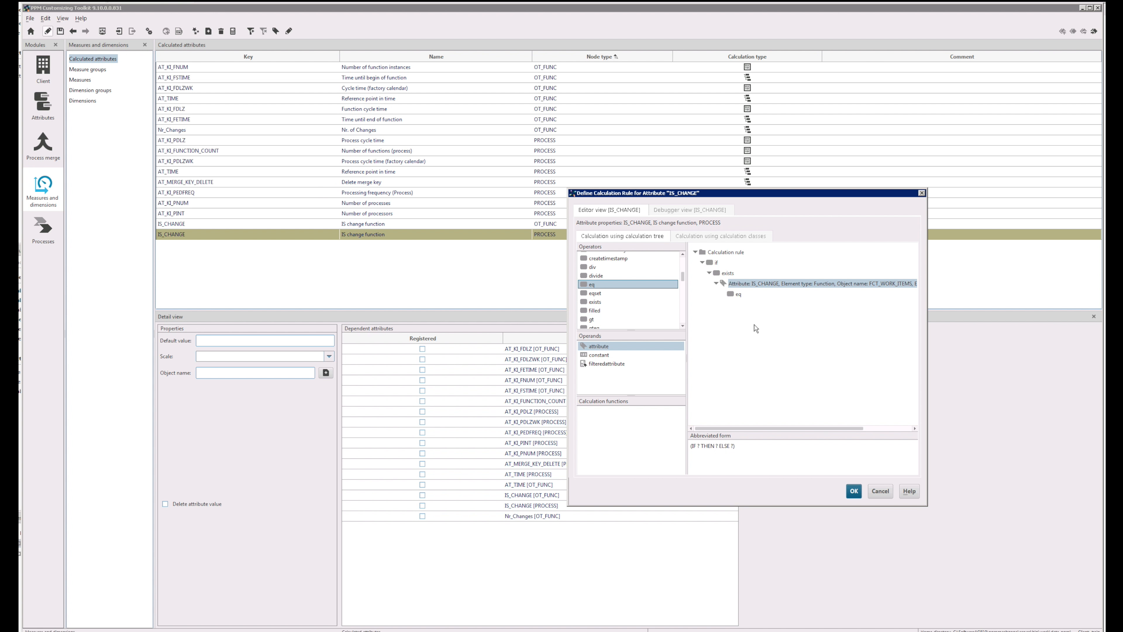
{"action": "left_click", "coordinate": [739, 295]}
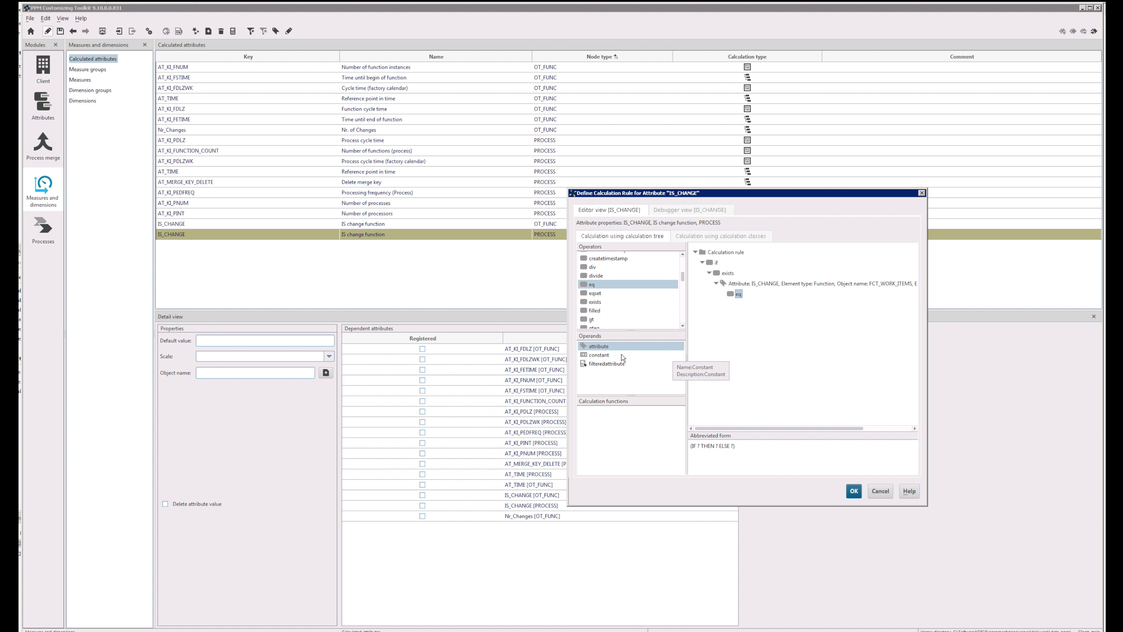
{"action": "left_click_drag", "start_coordinate": [603, 363], "coordinate": [740, 303]}
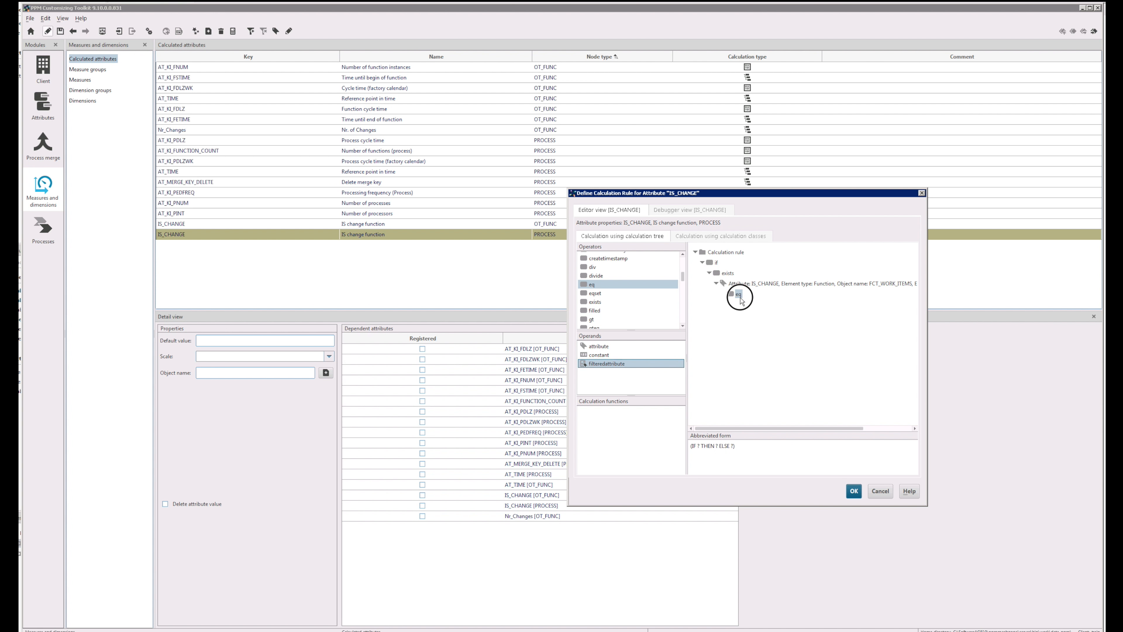
{"action": "left_click_drag", "start_coordinate": [722, 243], "coordinate": [592, 340]}
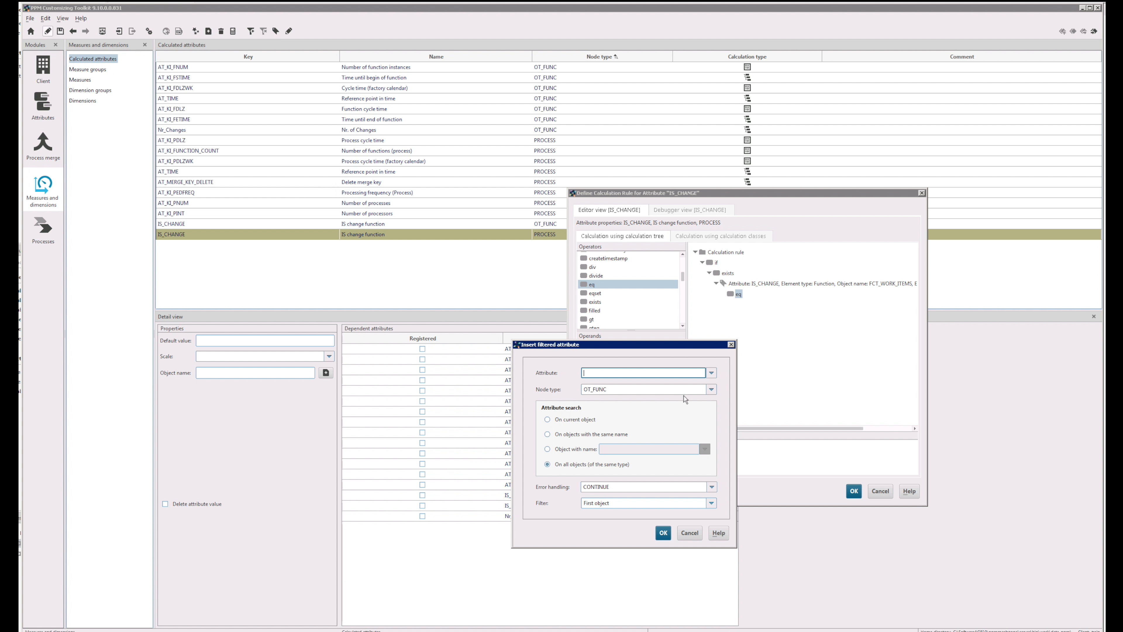
{"action": "type", "text": "IS_CHANGE"}
{"action": "left_click", "coordinate": [556, 419]}
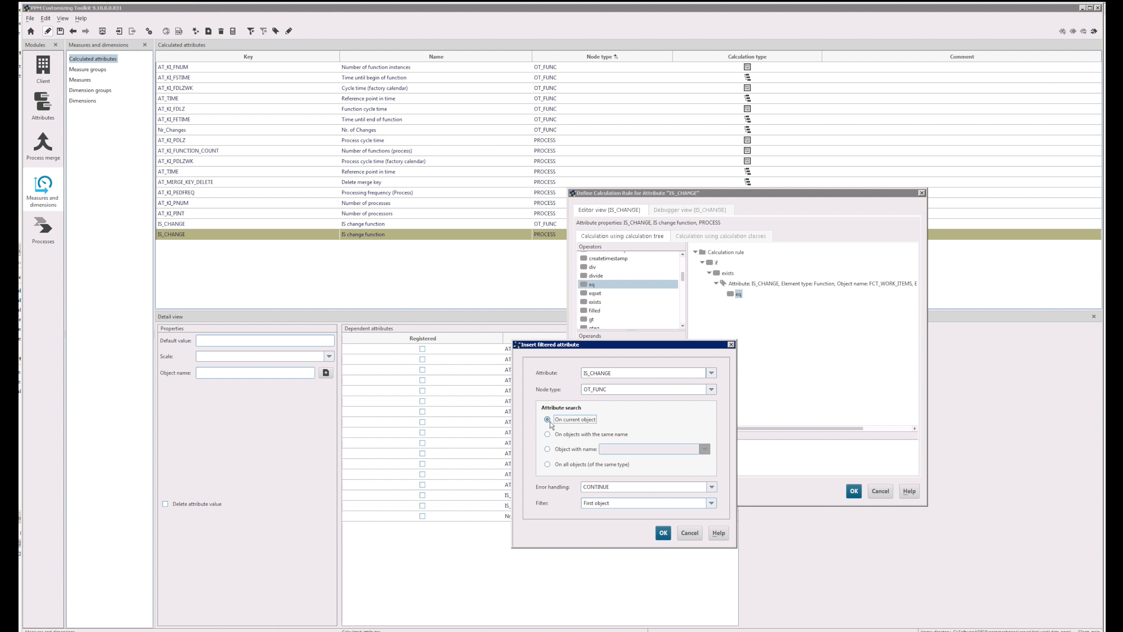
{"action": "left_click", "coordinate": [667, 534]}
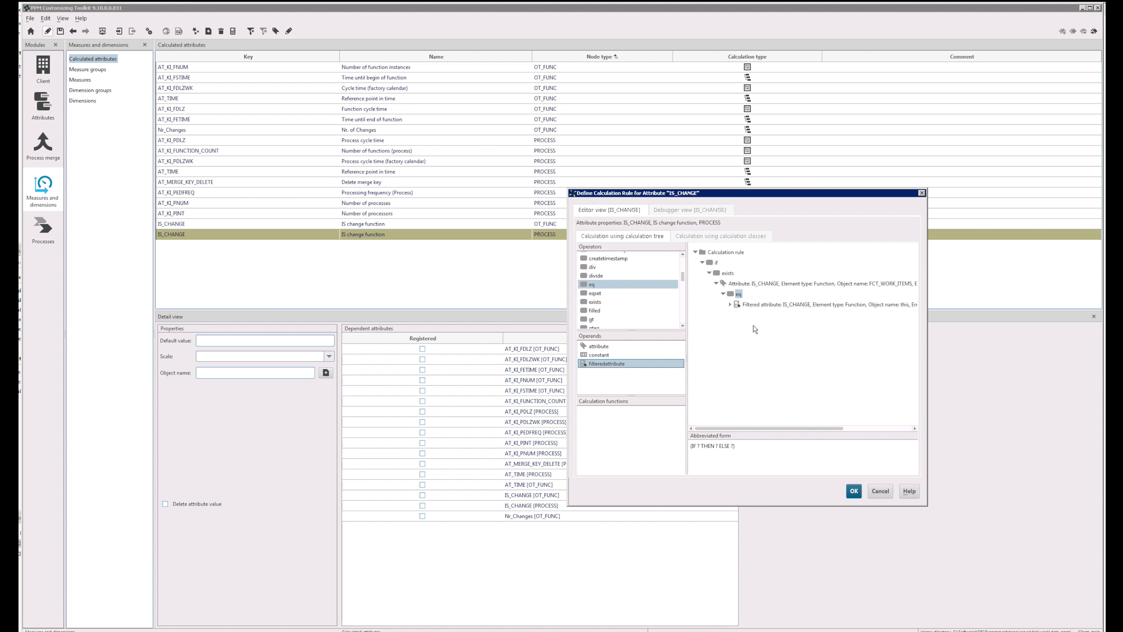
Insert a TEXT constant with the value "Change Function" under the eq operator as the comparison value.
{"action": "left_click", "coordinate": [593, 355]}
{"action": "left_click_drag", "start_coordinate": [593, 355], "coordinate": [737, 294]}
{"action": "left_click", "coordinate": [789, 339]}
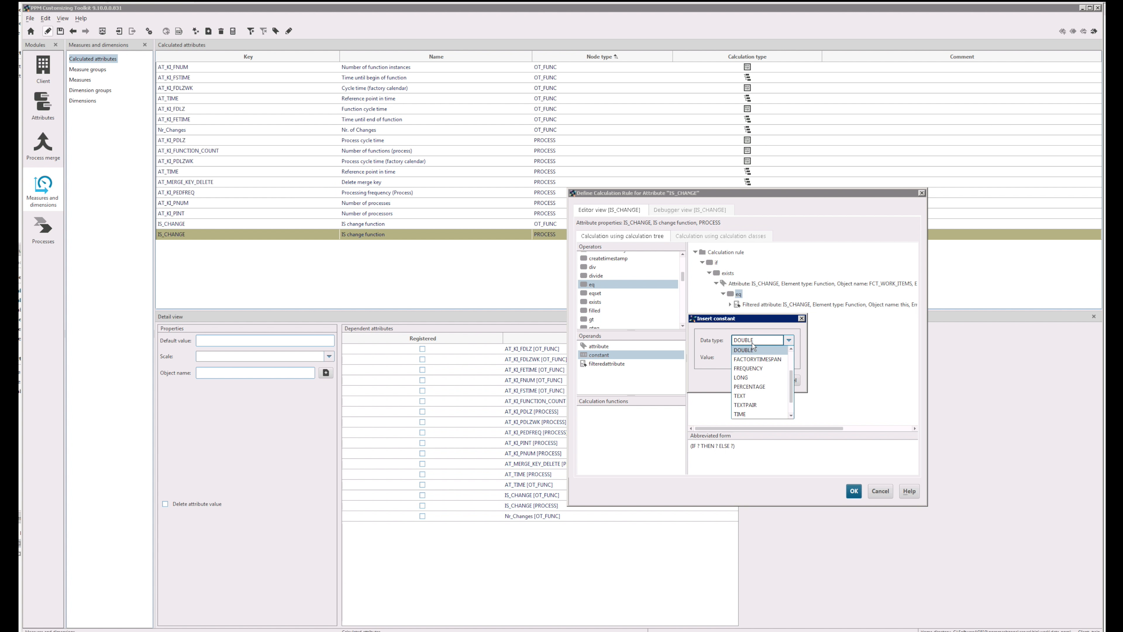
{"action": "left_click", "coordinate": [746, 402]}
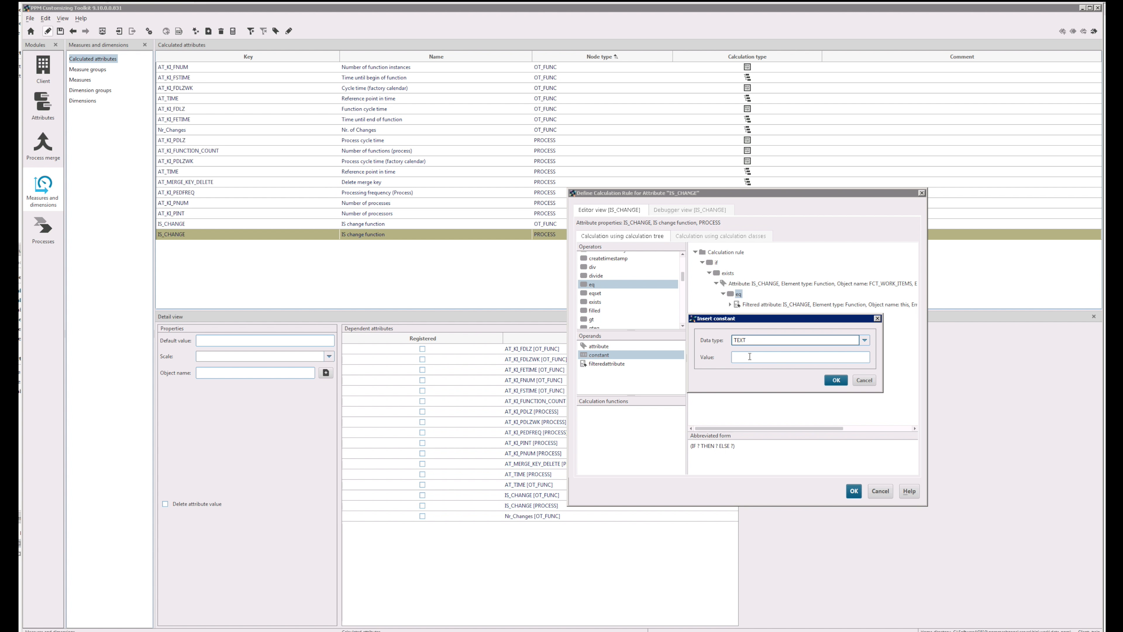
{"action": "left_click", "coordinate": [775, 357]}
{"action": "type", "text": "Change"}
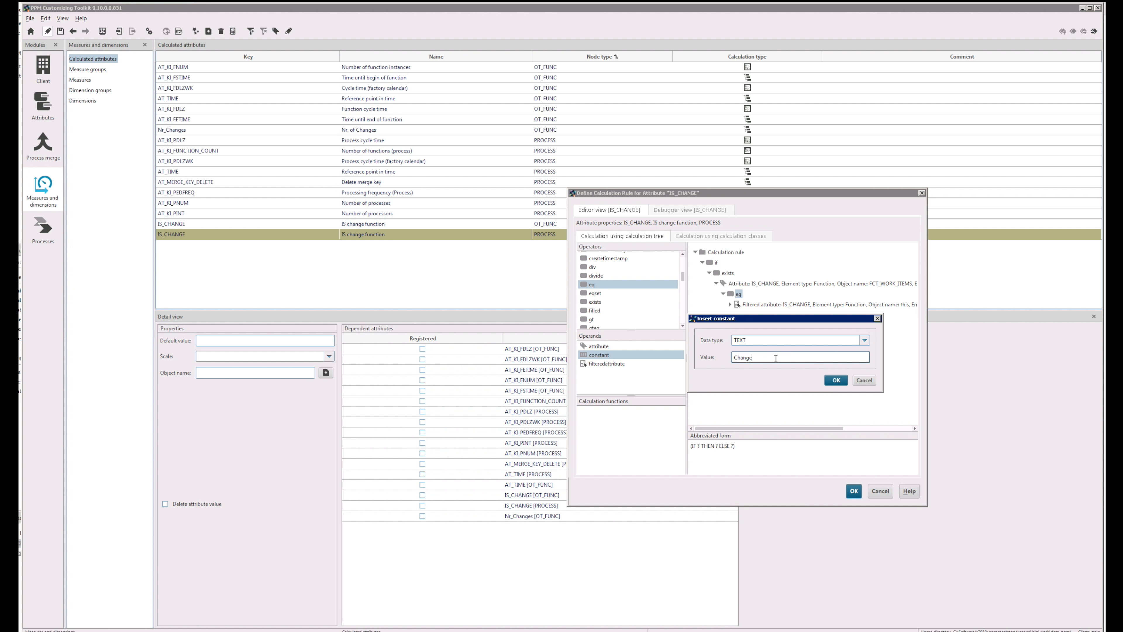
{"action": "type", "text": " Function"}
{"action": "left_click", "coordinate": [836, 380]}
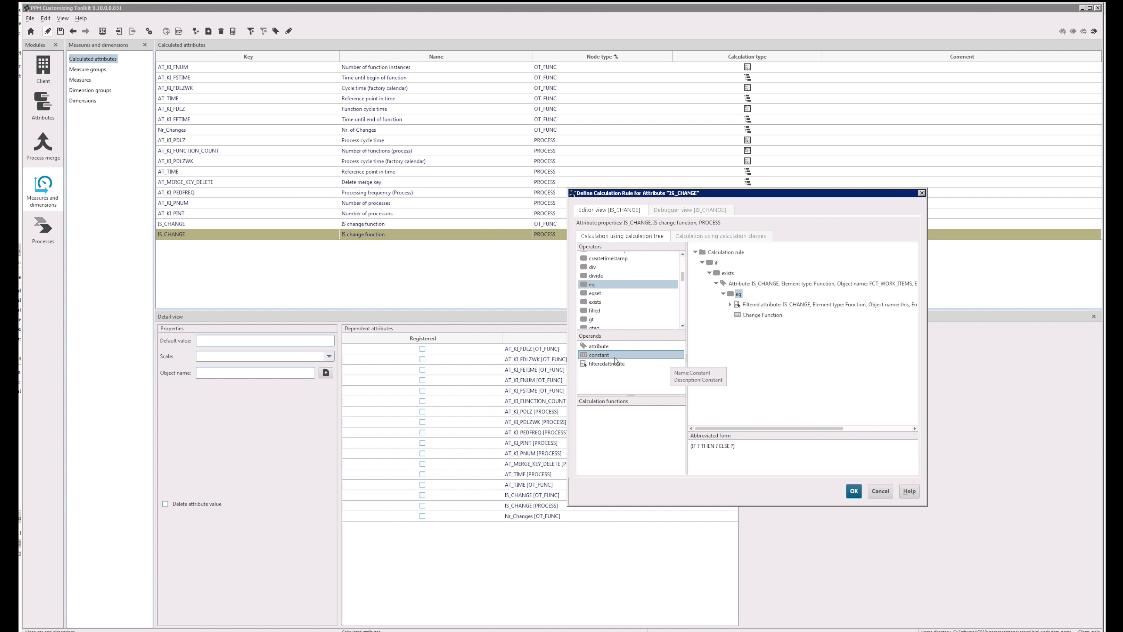
Insert a TEXT constant with the value "Order has Changes" under the if operator as the then result.
{"action": "left_click", "coordinate": [604, 359]}
{"action": "left_click_drag", "start_coordinate": [604, 359], "coordinate": [716, 263]}
{"action": "left_click", "coordinate": [753, 339]}
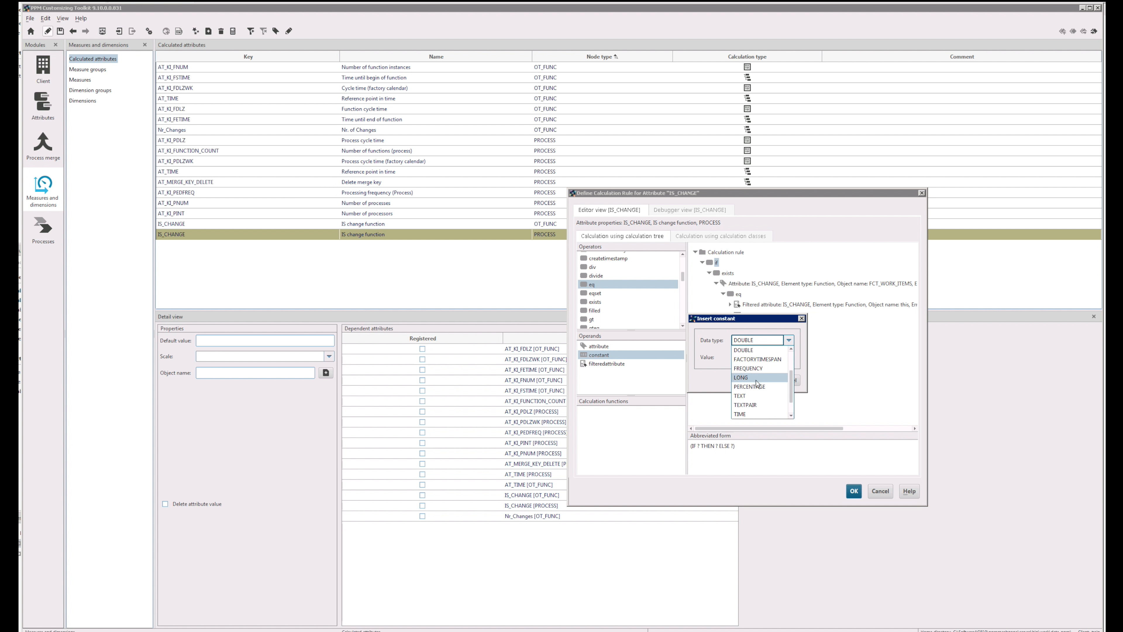
{"action": "left_click", "coordinate": [750, 398]}
{"action": "left_click", "coordinate": [754, 357]}
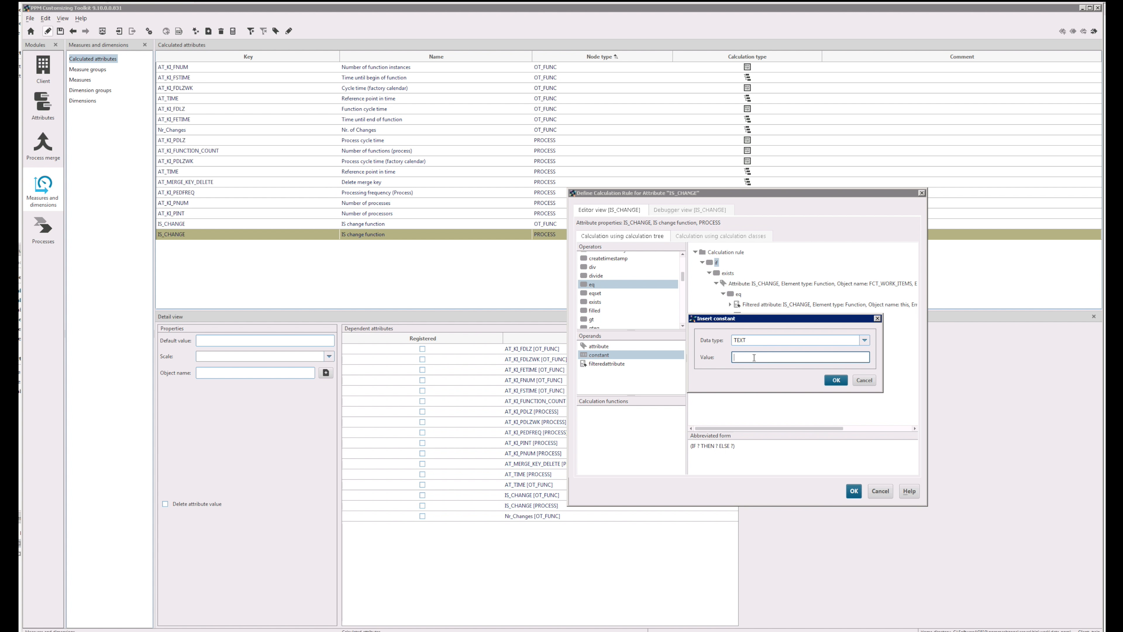
{"action": "type", "text": "Order has Changes"}
{"action": "left_click", "coordinate": [836, 379]}
Set the else constant of the if operator to the TEXT value "NO Changes" and accept the calculation rule.
{"action": "left_click", "coordinate": [743, 329]}
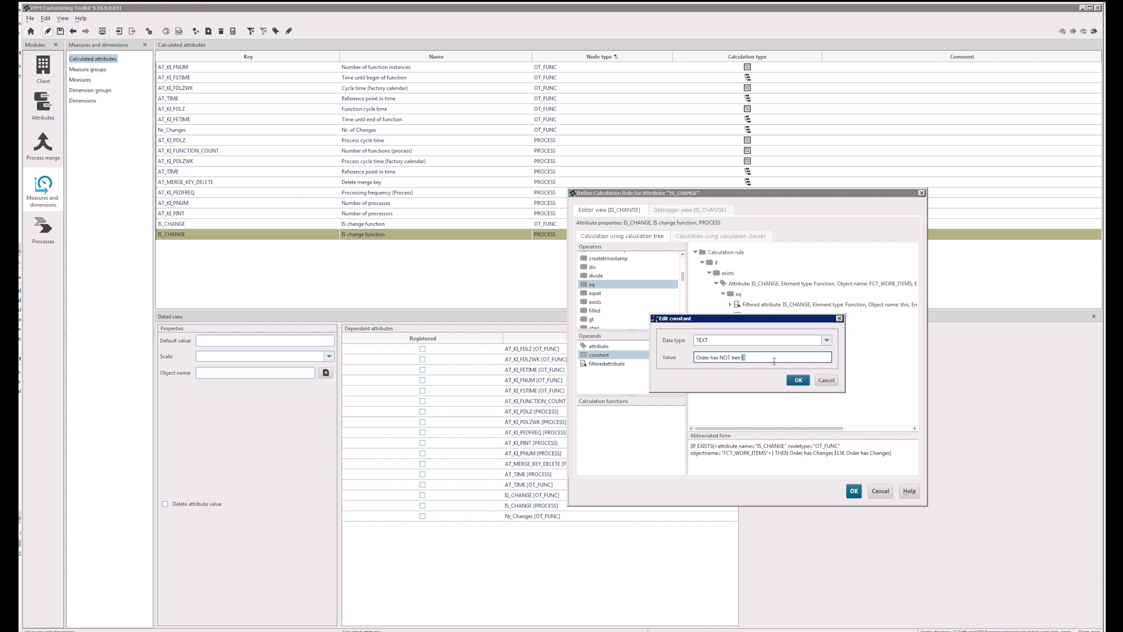
{"action": "key", "text": "ctrl+shift+Left"}
{"action": "key", "text": "ctrl+shift+Left"}
{"action": "key", "text": "ctrl+shift+Left"}
{"action": "key", "text": "ctrl+shift+Left"}
{"action": "type", "text": "NO Changes"}
{"action": "left_click", "coordinate": [793, 379]}
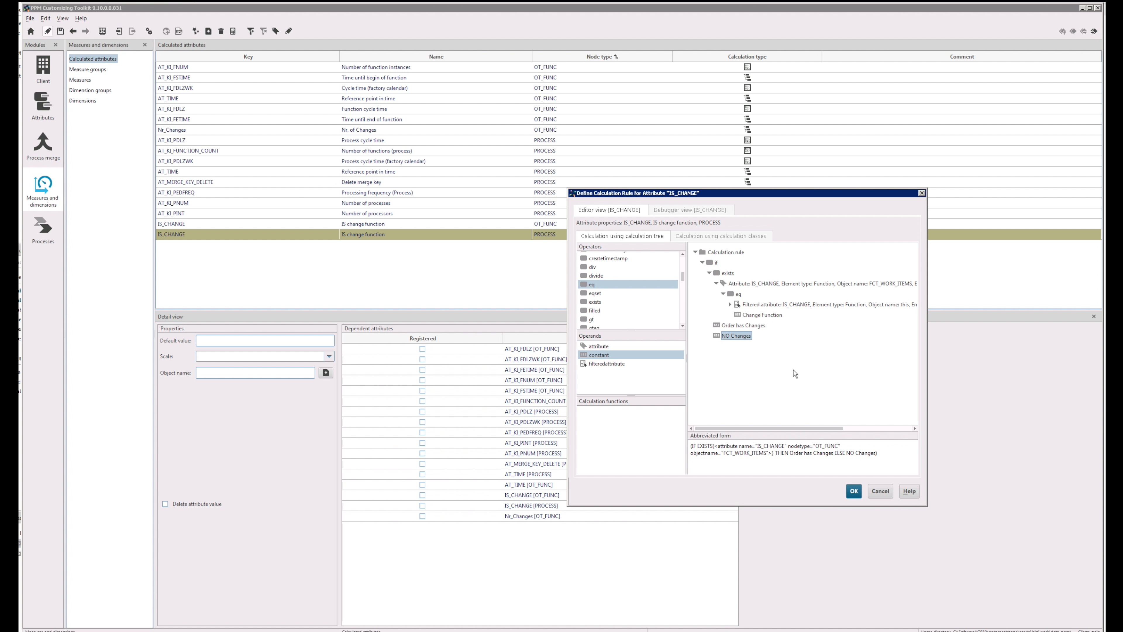
{"action": "left_click", "coordinate": [853, 491]}
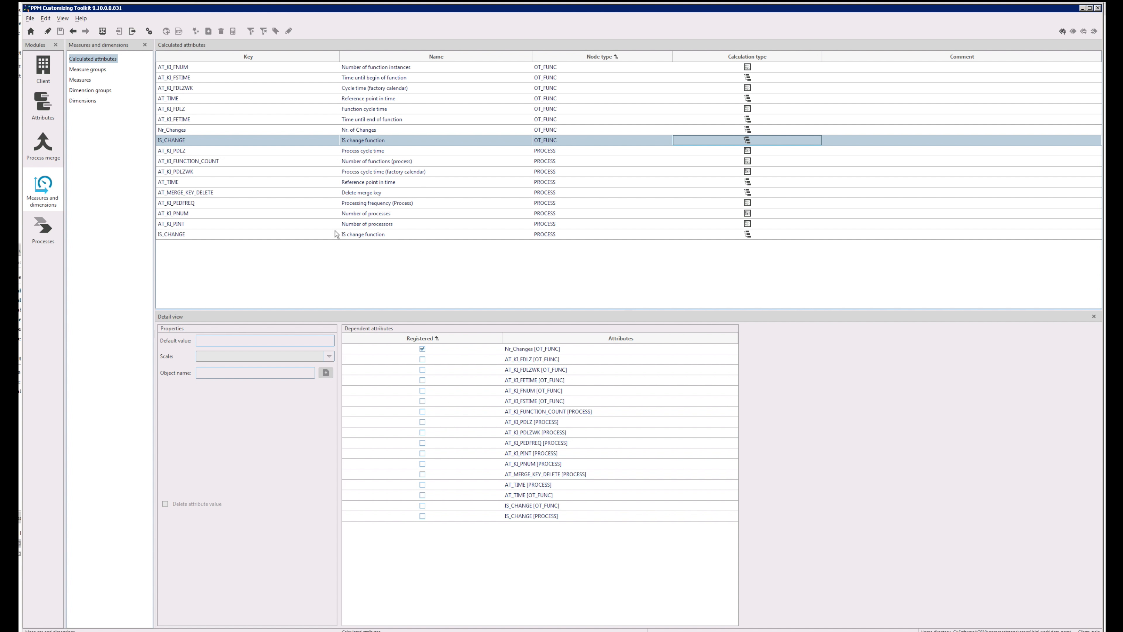
Enable editing for the dimensions and create a new dimension of type SINGLE_LEVEL.
{"action": "left_click", "coordinate": [85, 101]}
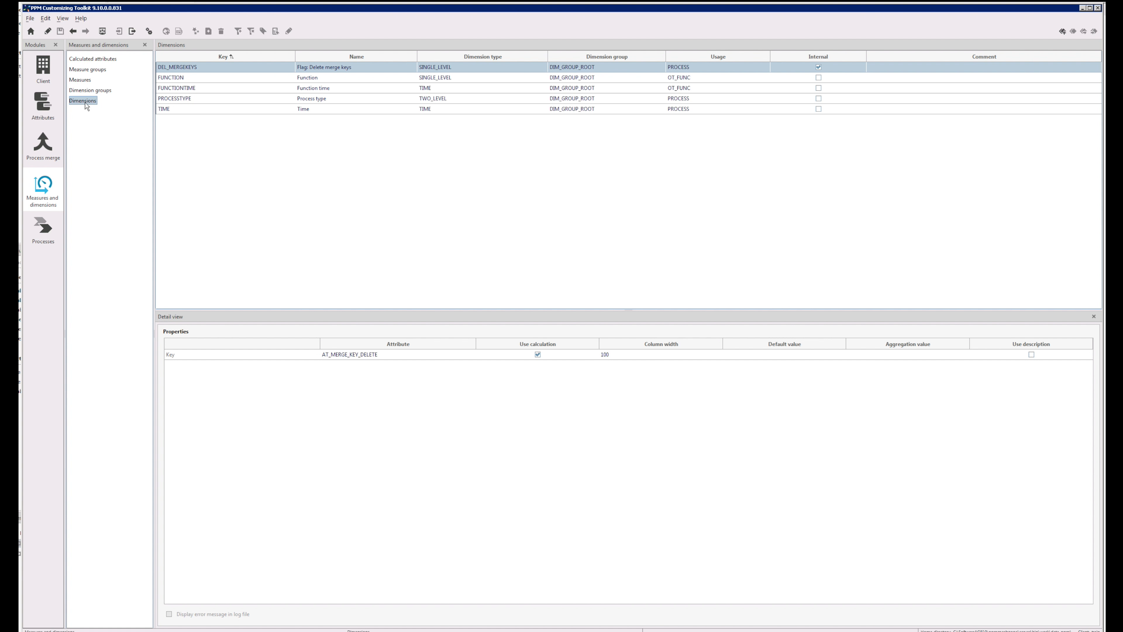
{"action": "left_click", "coordinate": [47, 31]}
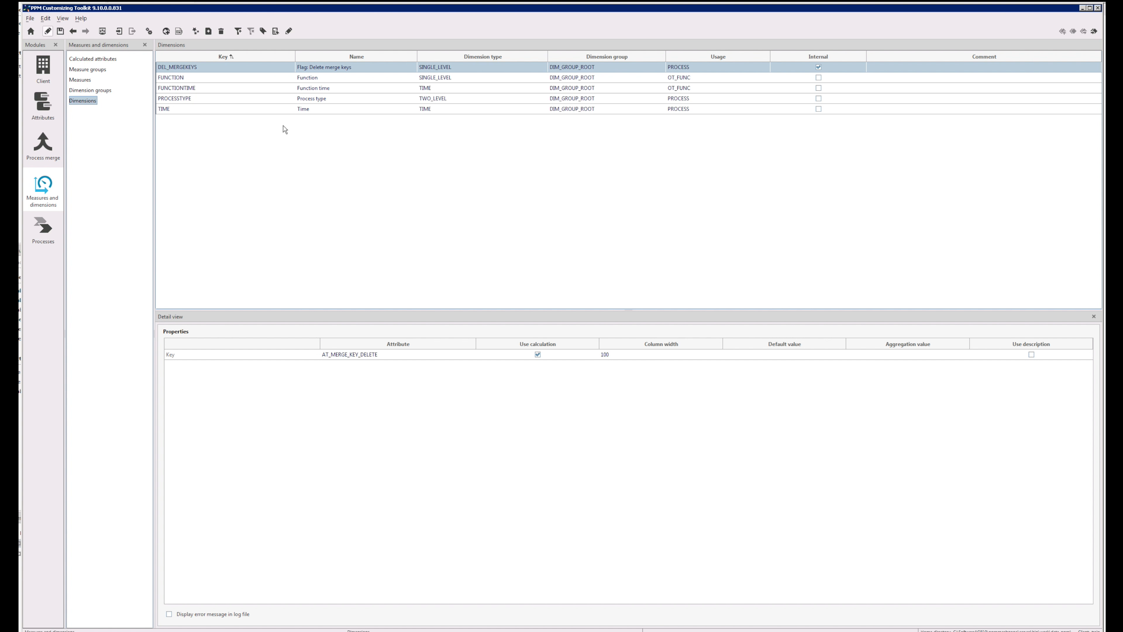
{"action": "left_click", "coordinate": [208, 30]}
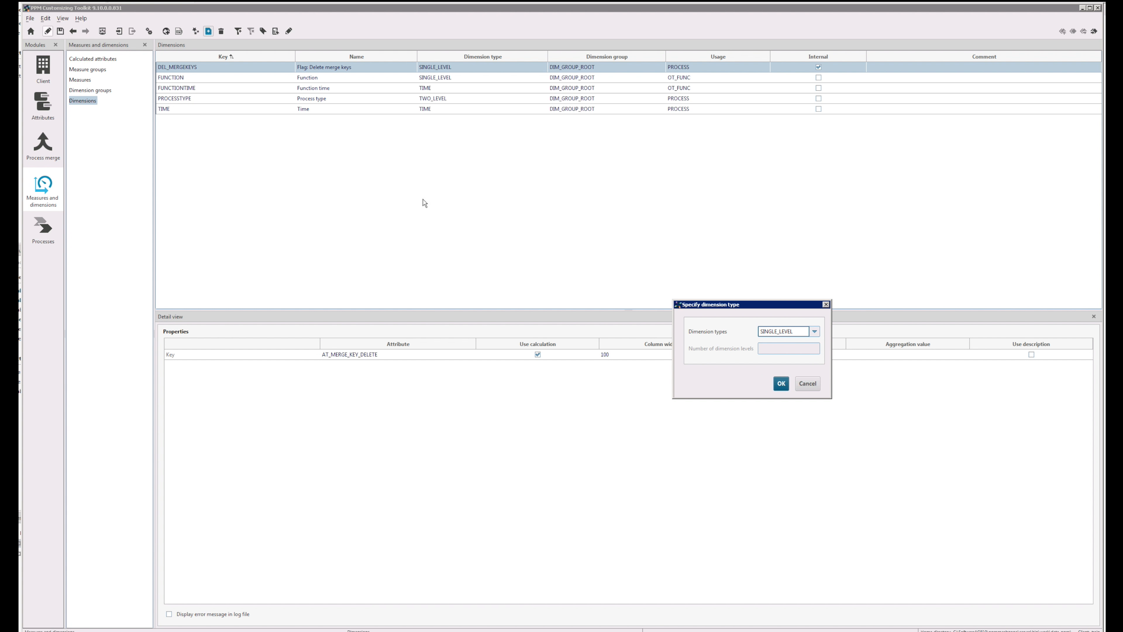
{"action": "left_click", "coordinate": [789, 331]}
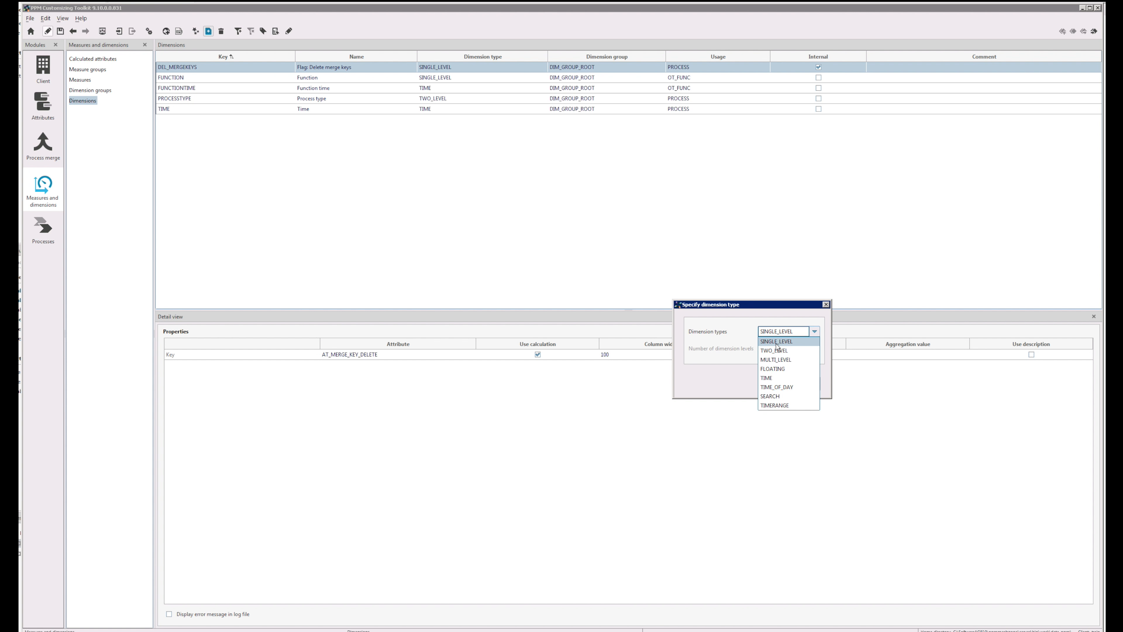
{"action": "left_click", "coordinate": [777, 341]}
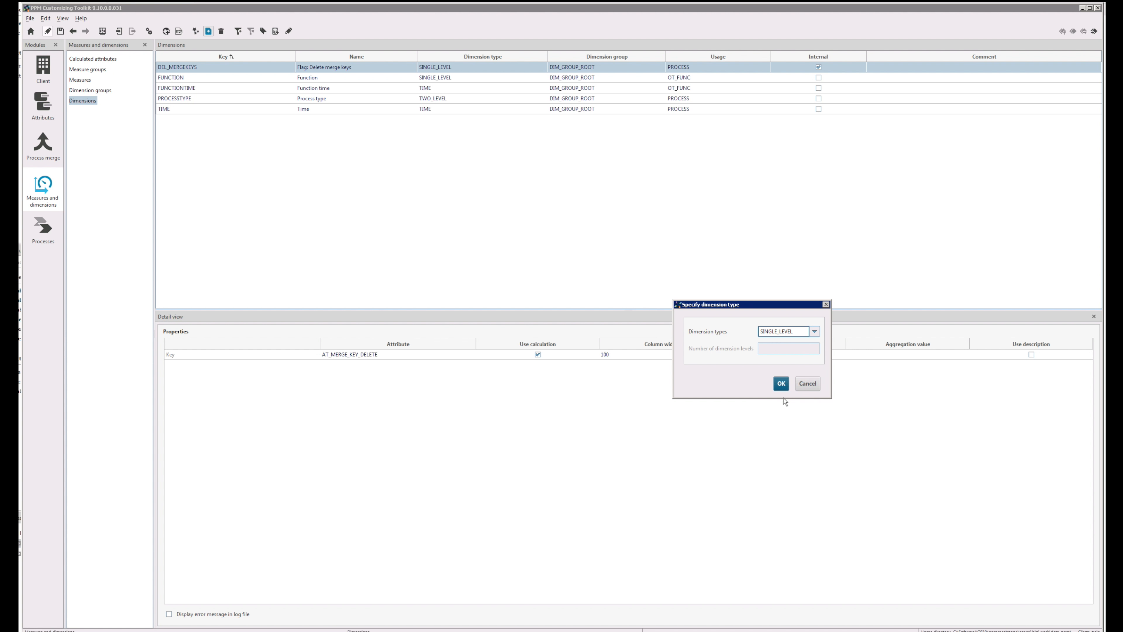
{"action": "left_click", "coordinate": [779, 381]}
Assign the attribute IS_CHANGE to the new dimension's key level, enabling its calculation and disabling its description.
{"action": "left_click", "coordinate": [354, 352]}
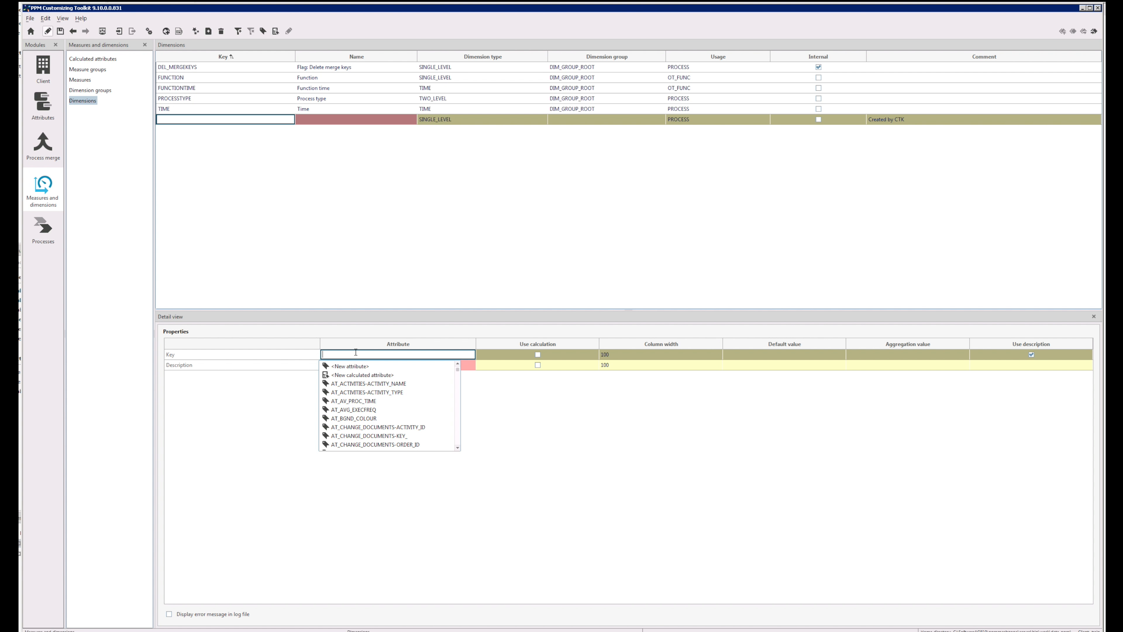
{"action": "type", "text": "IS_CHANGE"}
{"action": "key", "text": "Return"}
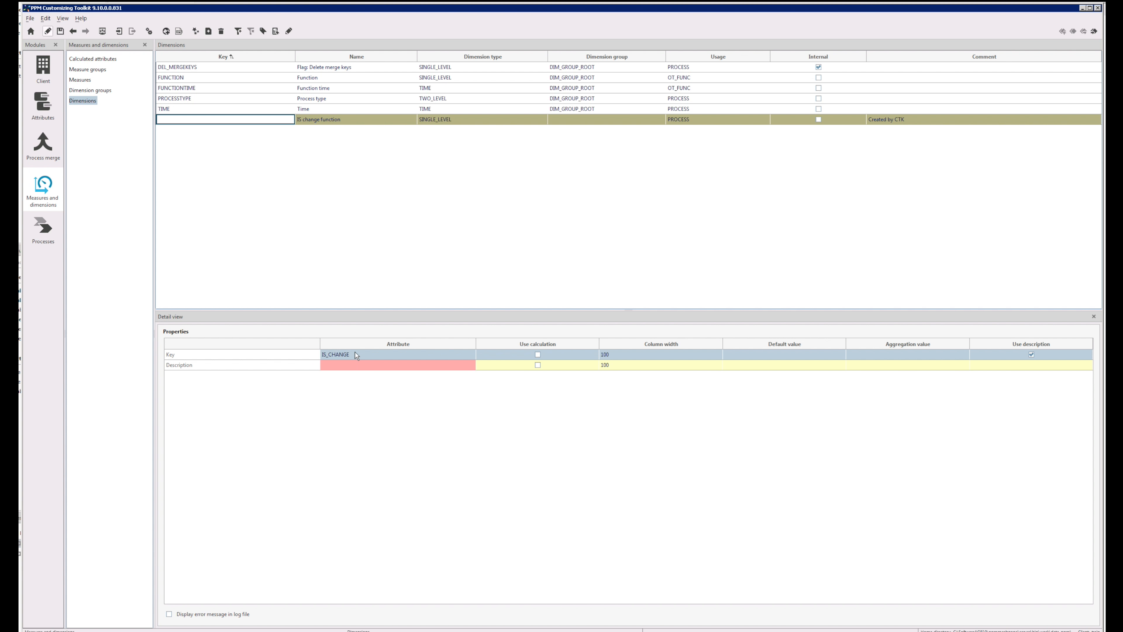
{"action": "left_click", "coordinate": [538, 355]}
{"action": "left_click", "coordinate": [1031, 355]}
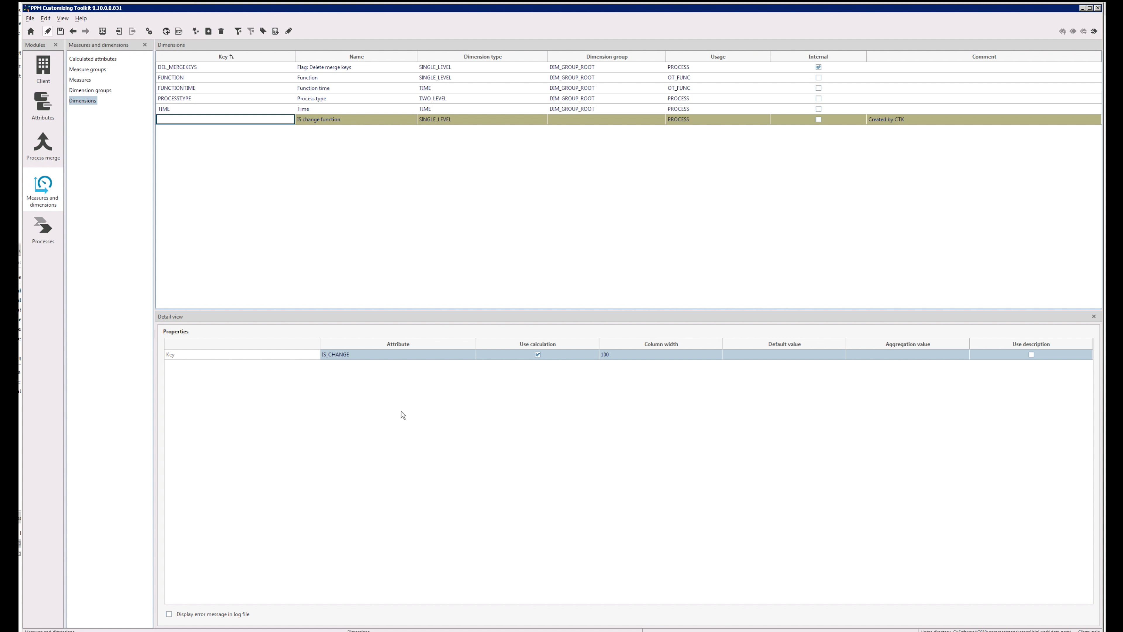
Give the new dimension the key IS_CHANGE and the name "Has Changes".
{"action": "left_click", "coordinate": [179, 120]}
{"action": "type", "text": "IS_CHANGE"}
{"action": "left_click", "coordinate": [321, 120]}
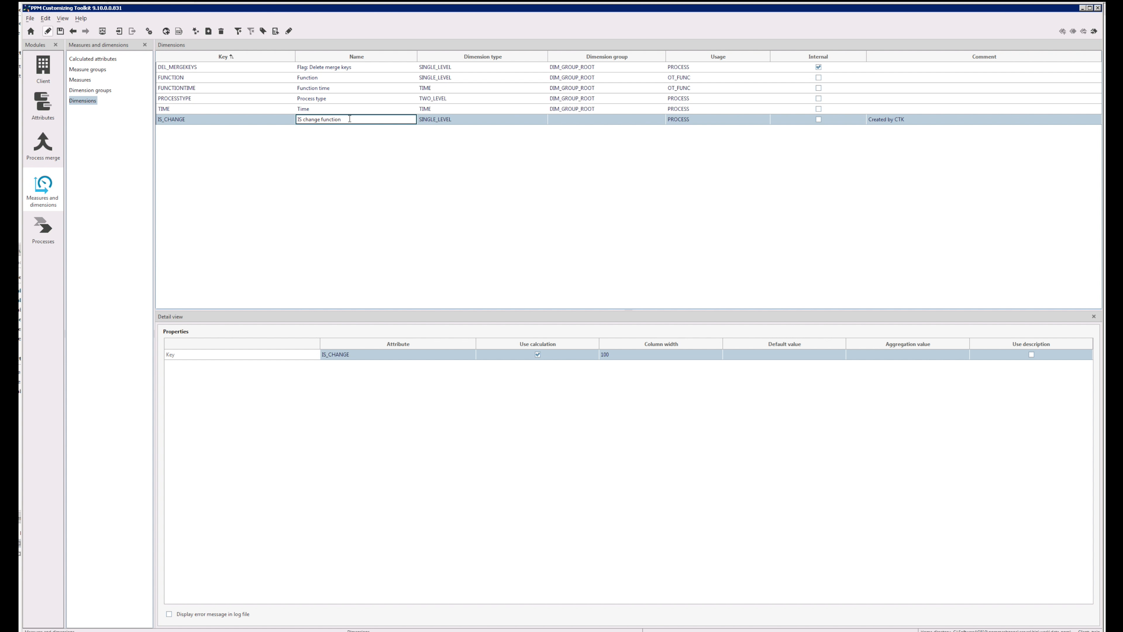
{"action": "left_click_drag", "start_coordinate": [349, 118], "coordinate": [266, 117]}
{"action": "type", "text": "Has Changes"}
{"action": "key", "text": "Return"}
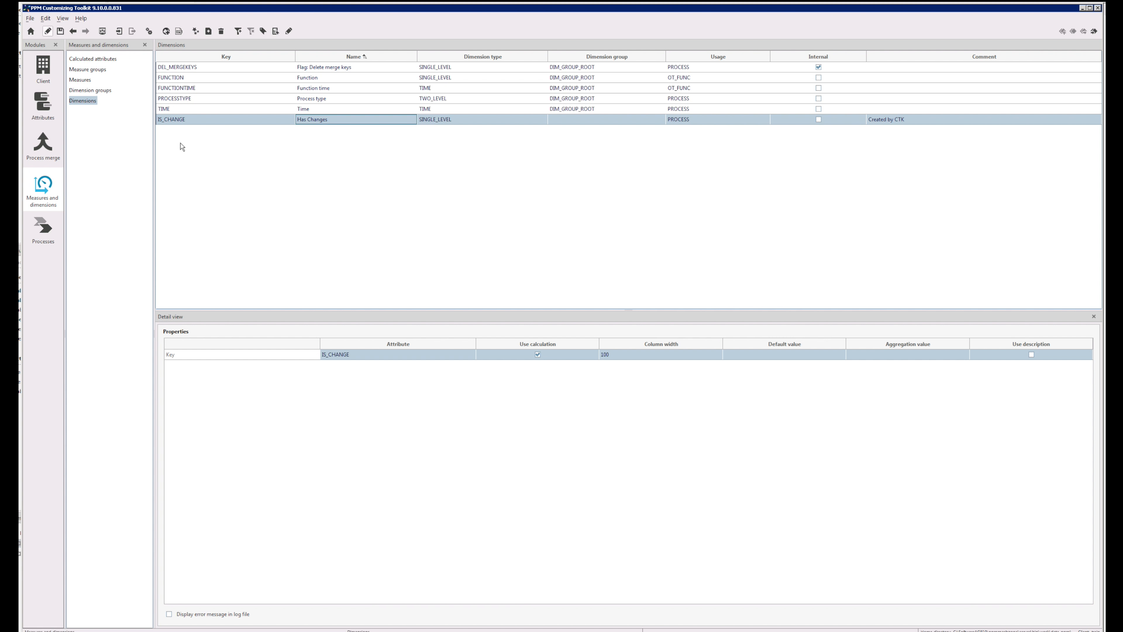
Register the IS_CHANGE dimension for the Workflow process tree node, save the configuration and leave edit mode.
{"action": "left_click", "coordinate": [42, 234]}
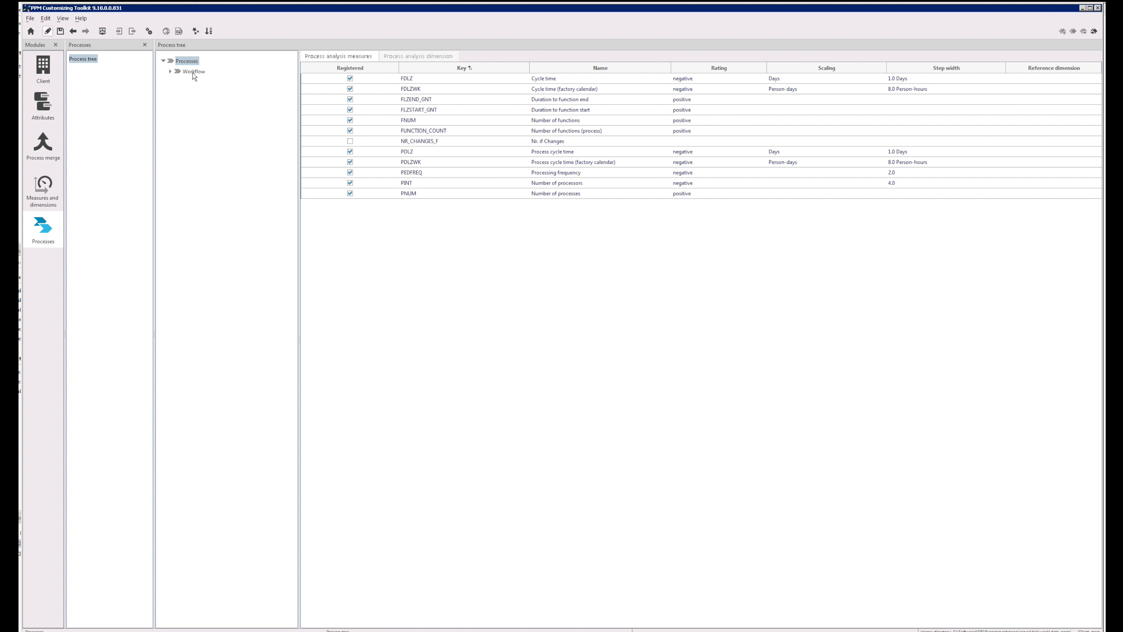
{"action": "left_click", "coordinate": [193, 72]}
{"action": "left_click", "coordinate": [412, 57]}
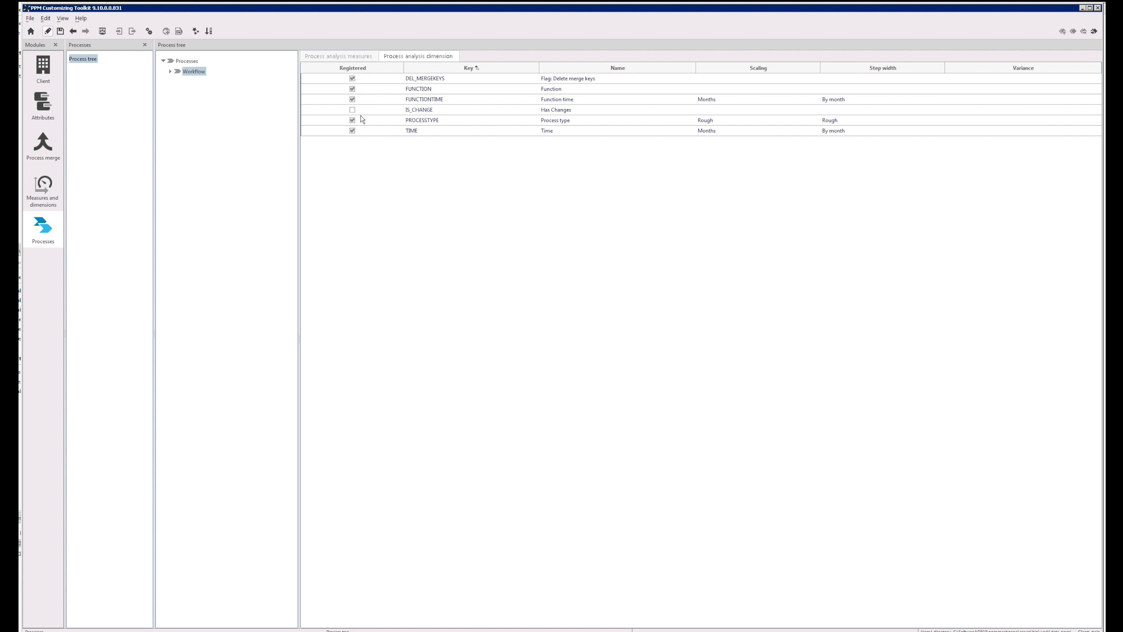
{"action": "left_click", "coordinate": [352, 111]}
{"action": "left_click", "coordinate": [60, 30]}
{"action": "left_click", "coordinate": [48, 32]}
Run the programs that activate the configuration of module group 'Processes' and recalculate the measures.
{"action": "left_click", "coordinate": [43, 67]}
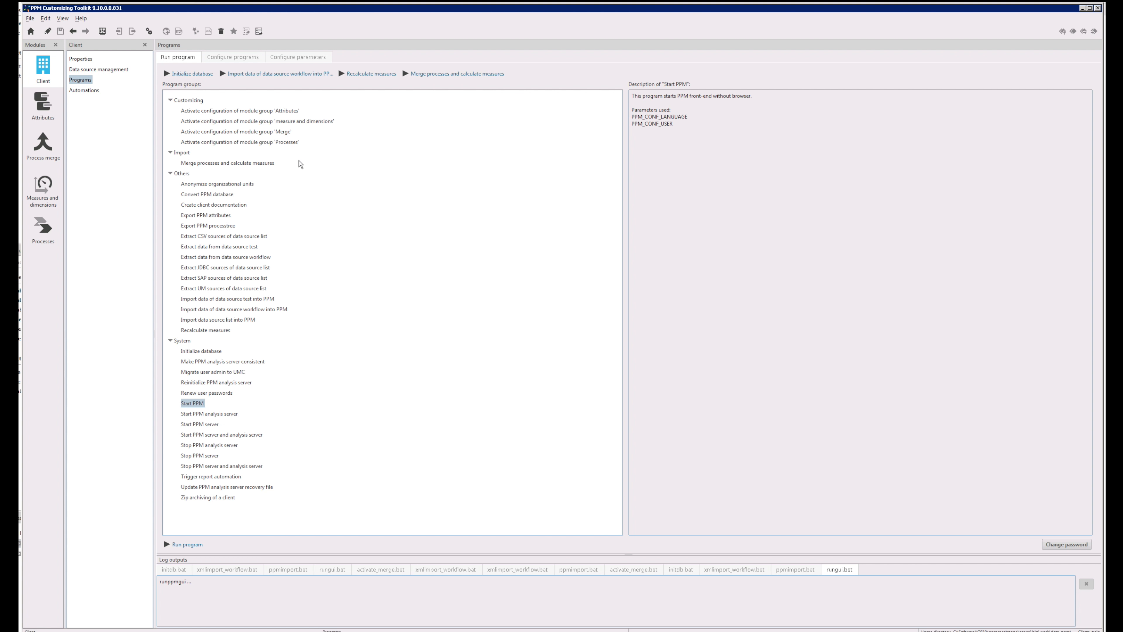
{"action": "double_click", "coordinate": [214, 142]}
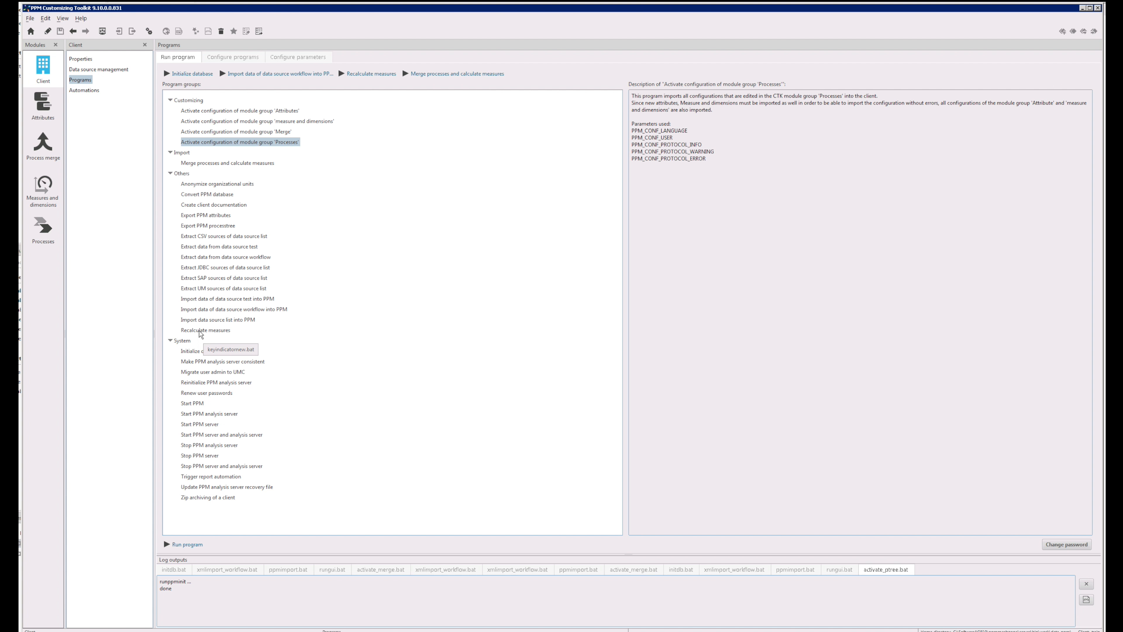
{"action": "double_click", "coordinate": [199, 330]}
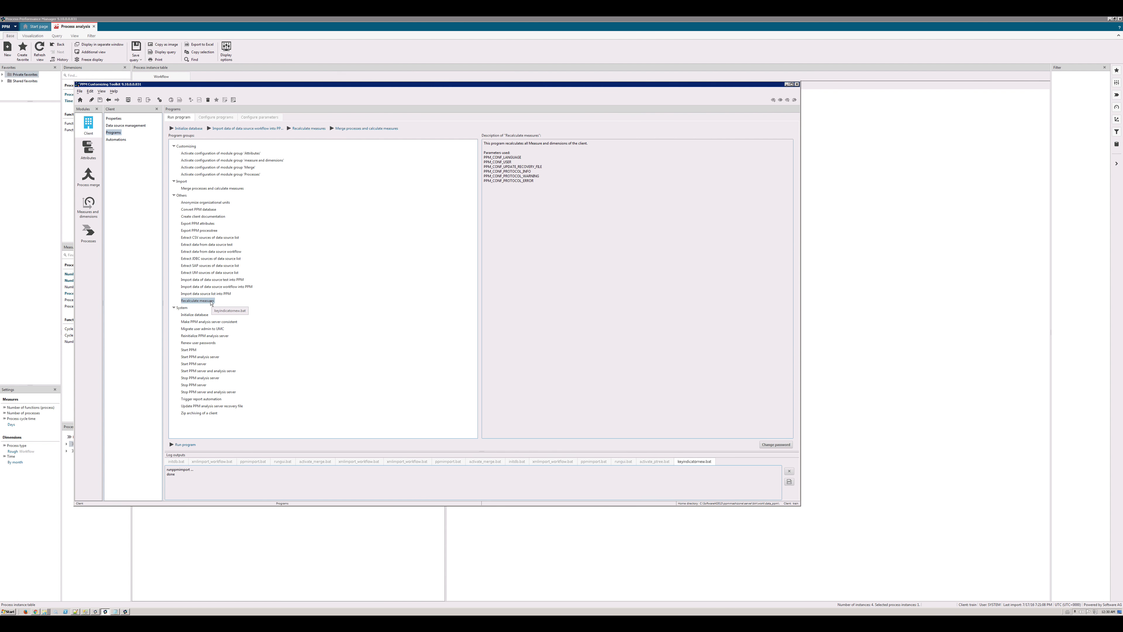
Switch to Process Performance Manager, refresh the view and add the Has Changes dimension to the process instance table.
{"action": "key", "text": "alt+Tab"}
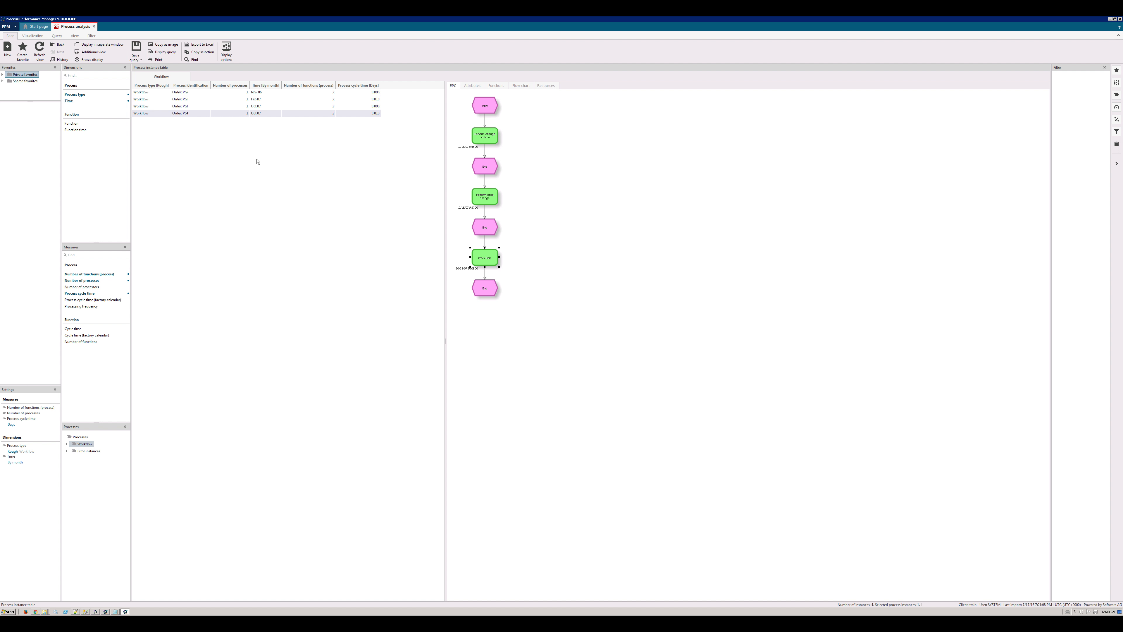
{"action": "left_click", "coordinate": [39, 51]}
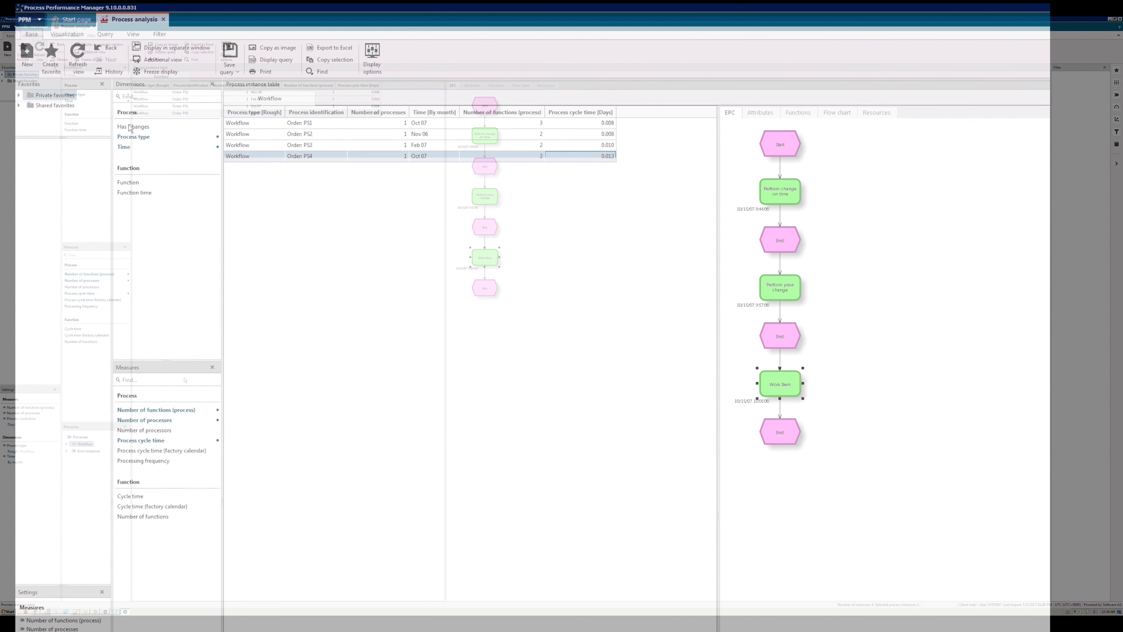
{"action": "left_click", "coordinate": [131, 127]}
{"action": "right_click", "coordinate": [150, 129]}
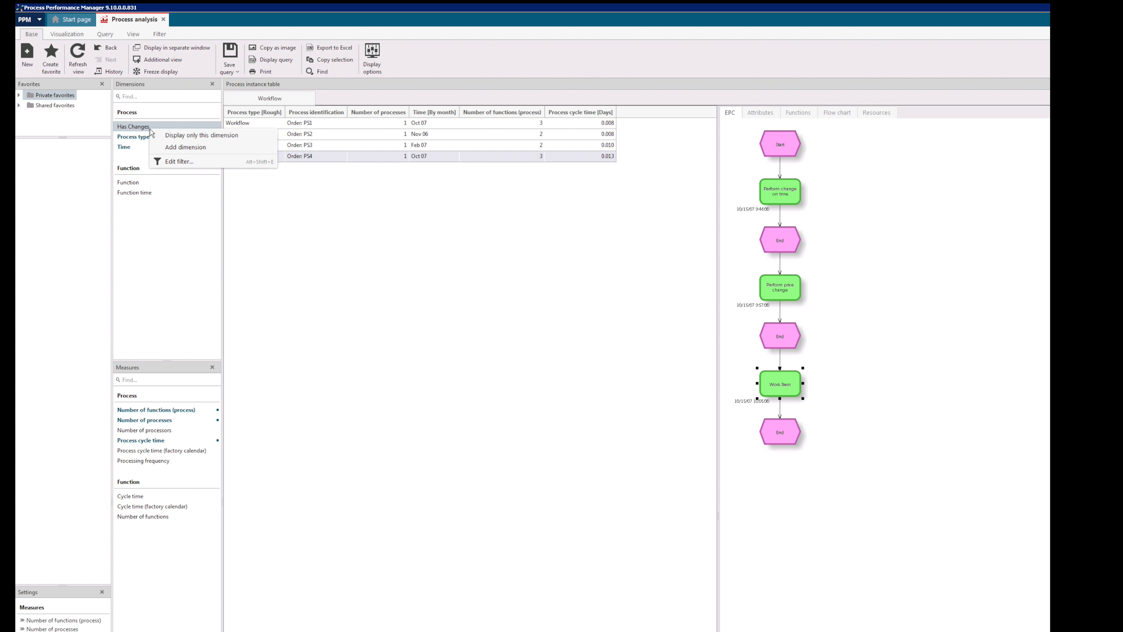
{"action": "left_click", "coordinate": [205, 146]}
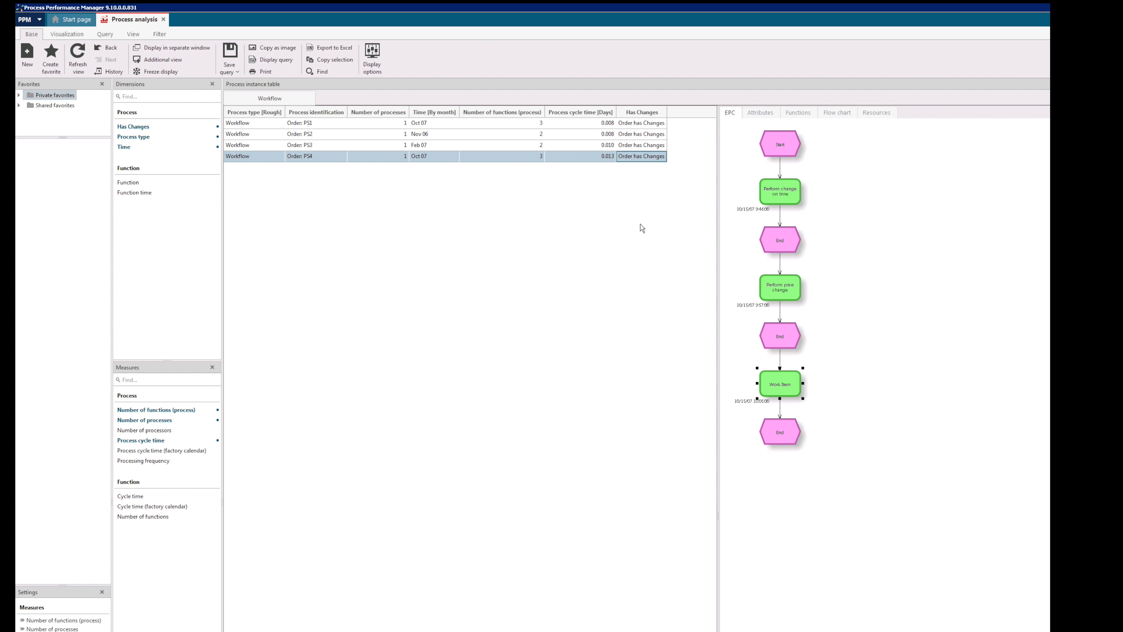
Examine Nr. of Changes and IS change function among all attributes of the Feb 07 process instance's "Perform price change" function.
{"action": "left_click", "coordinate": [634, 145]}
{"action": "left_click", "coordinate": [633, 144]}
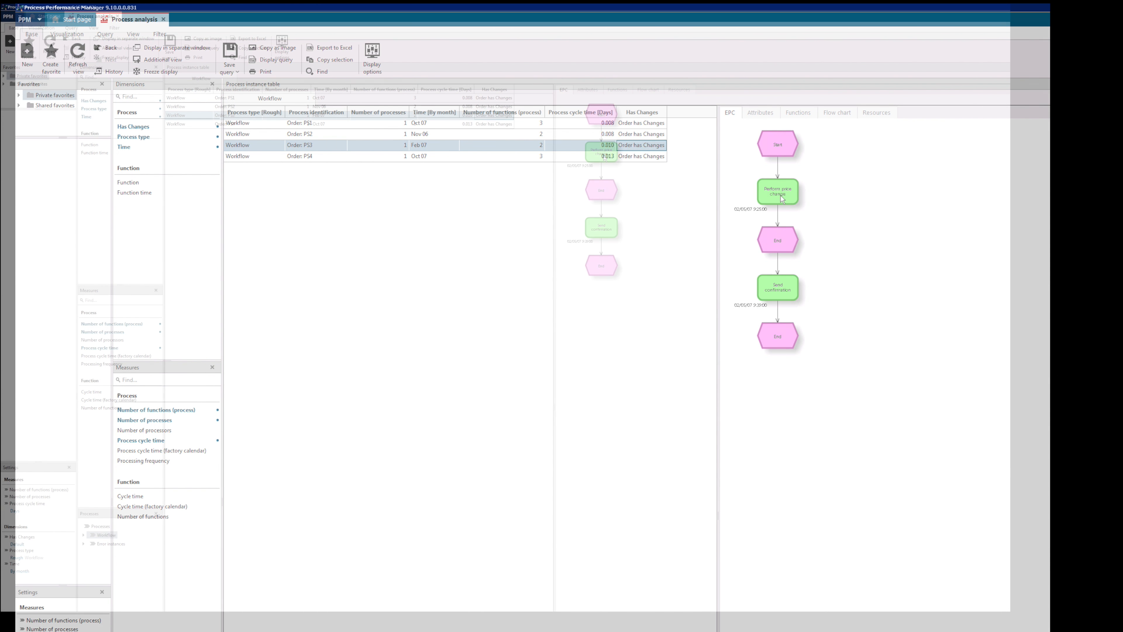
{"action": "double_click", "coordinate": [779, 191]}
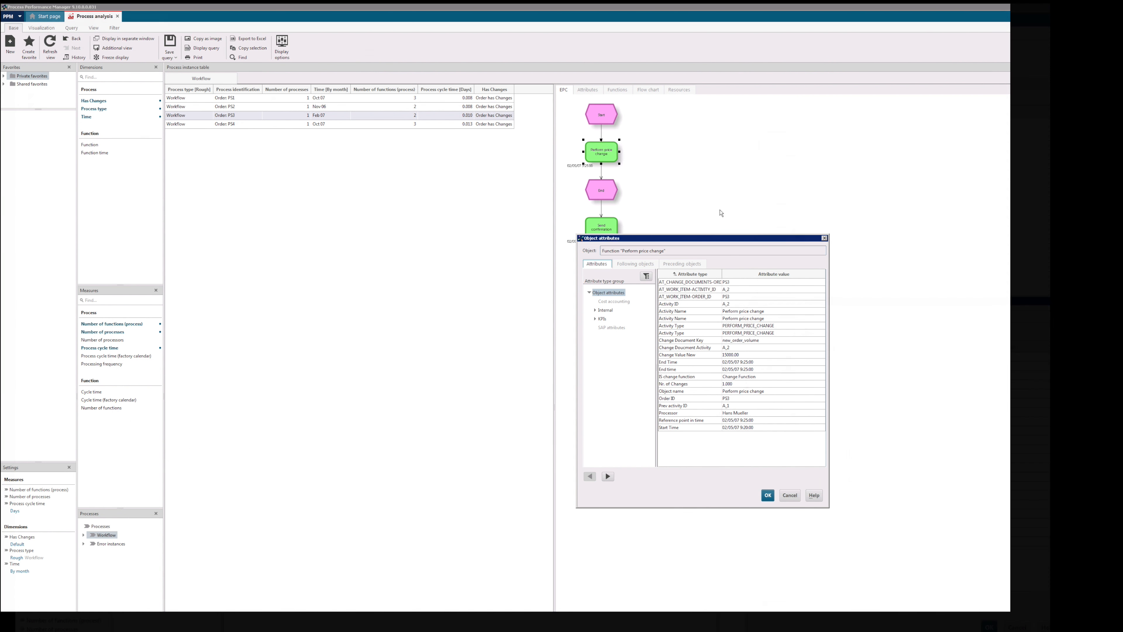
{"action": "left_click", "coordinate": [646, 276]}
{"action": "scroll", "coordinate": [788, 385], "scroll_direction": "down", "scroll_amount": 1}
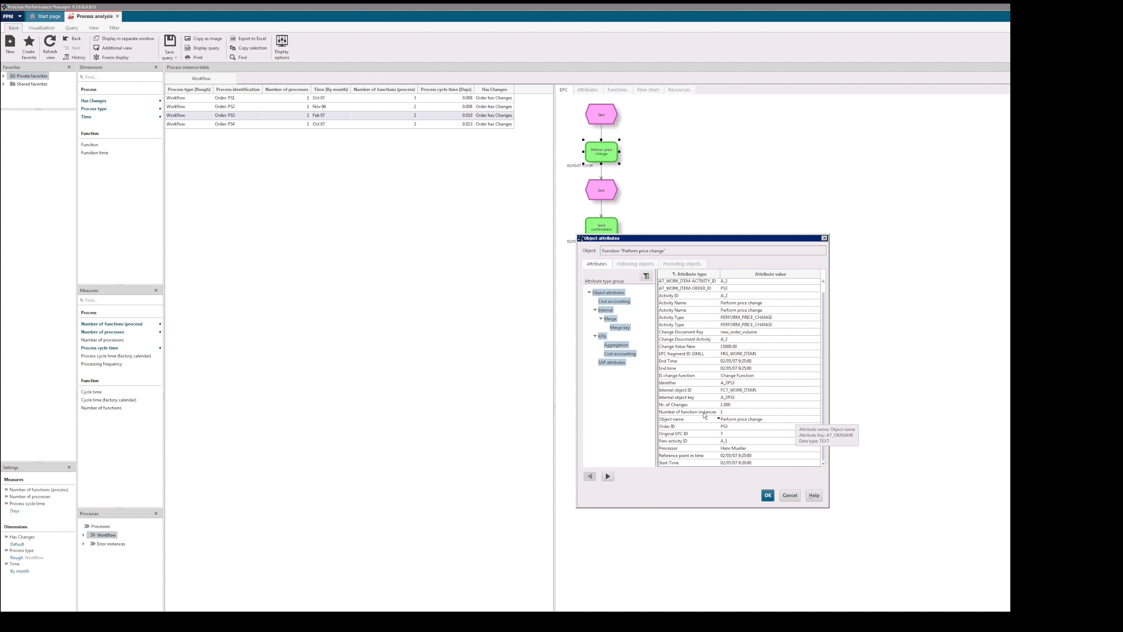
{"action": "left_click", "coordinate": [742, 405]}
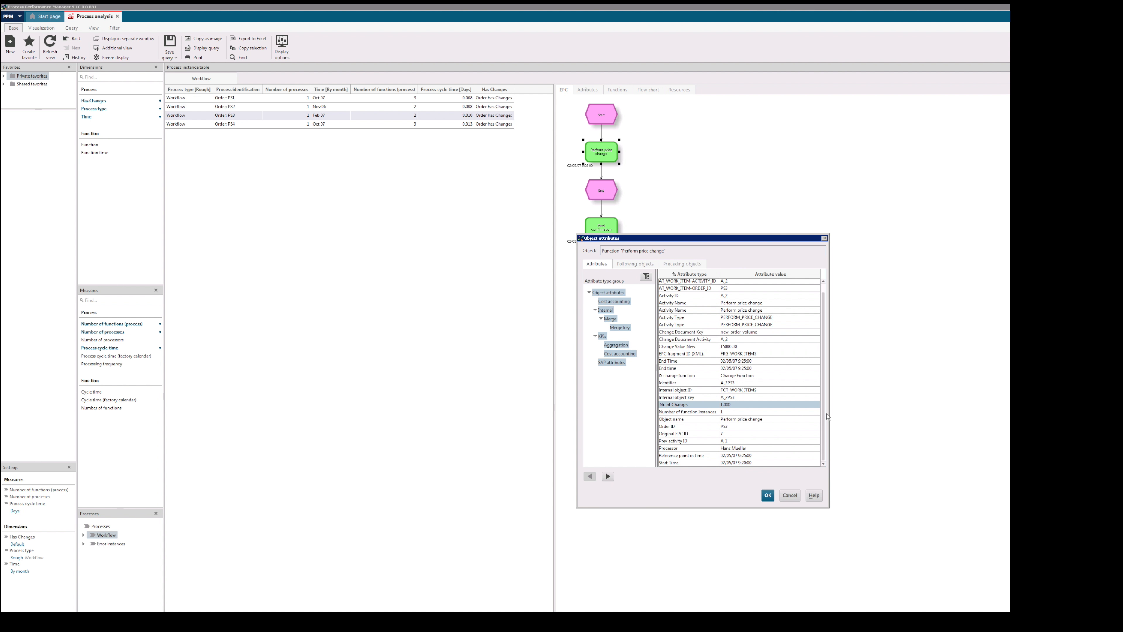
{"action": "left_click", "coordinate": [822, 366]}
{"action": "left_click", "coordinate": [683, 377]}
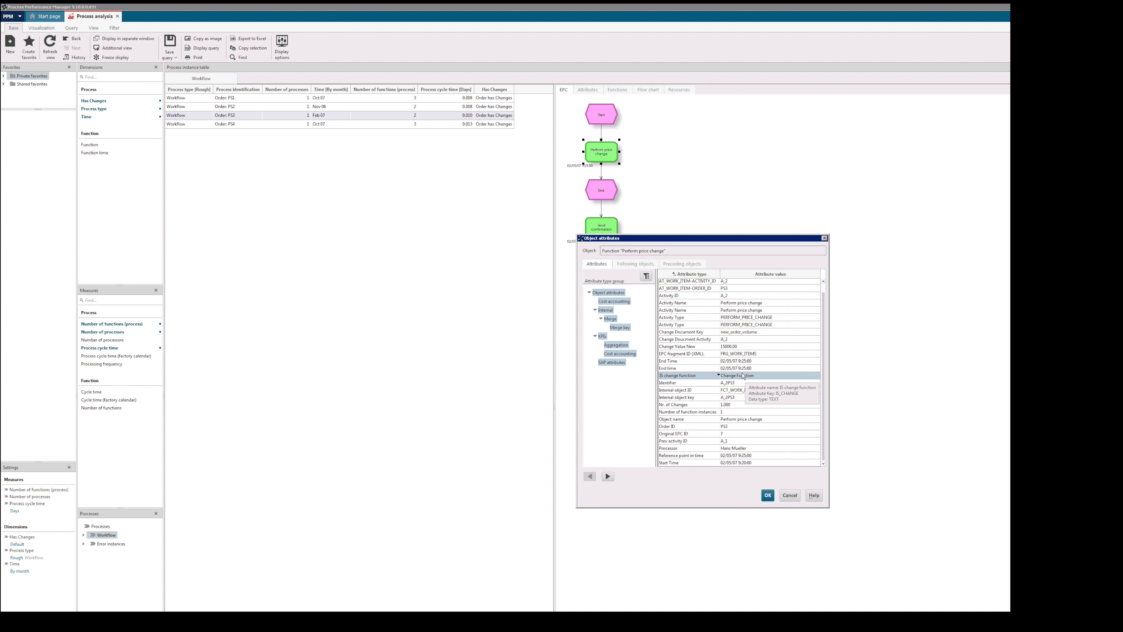
Check the IS change function attribute of the following function, "Send confirmation", and close its attributes.
{"action": "left_click", "coordinate": [607, 476]}
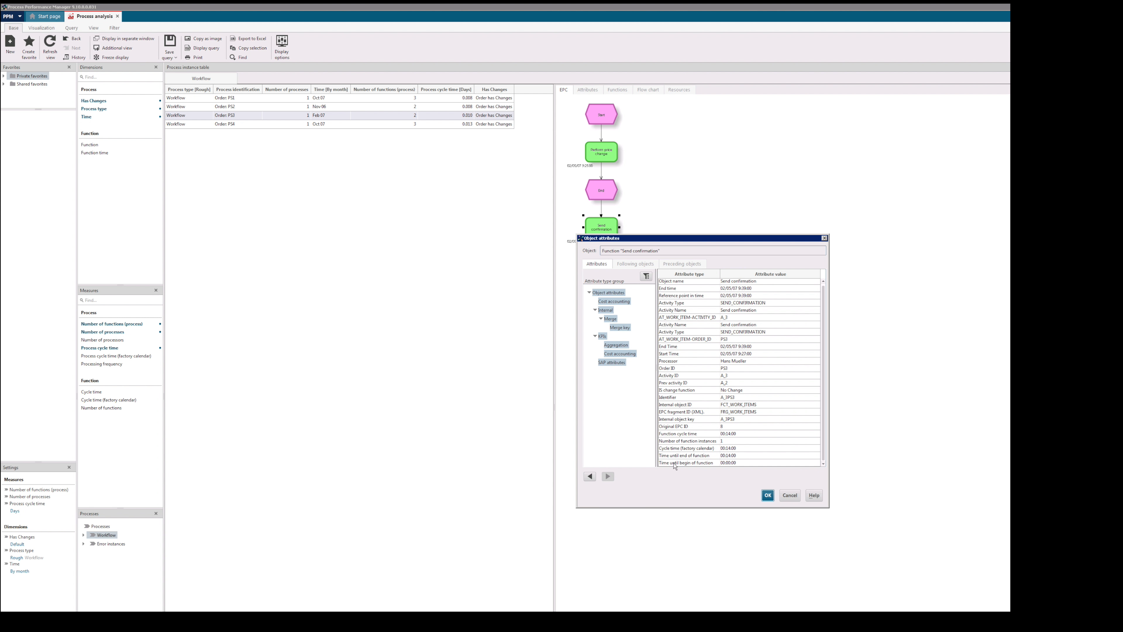
{"action": "left_click", "coordinate": [697, 390]}
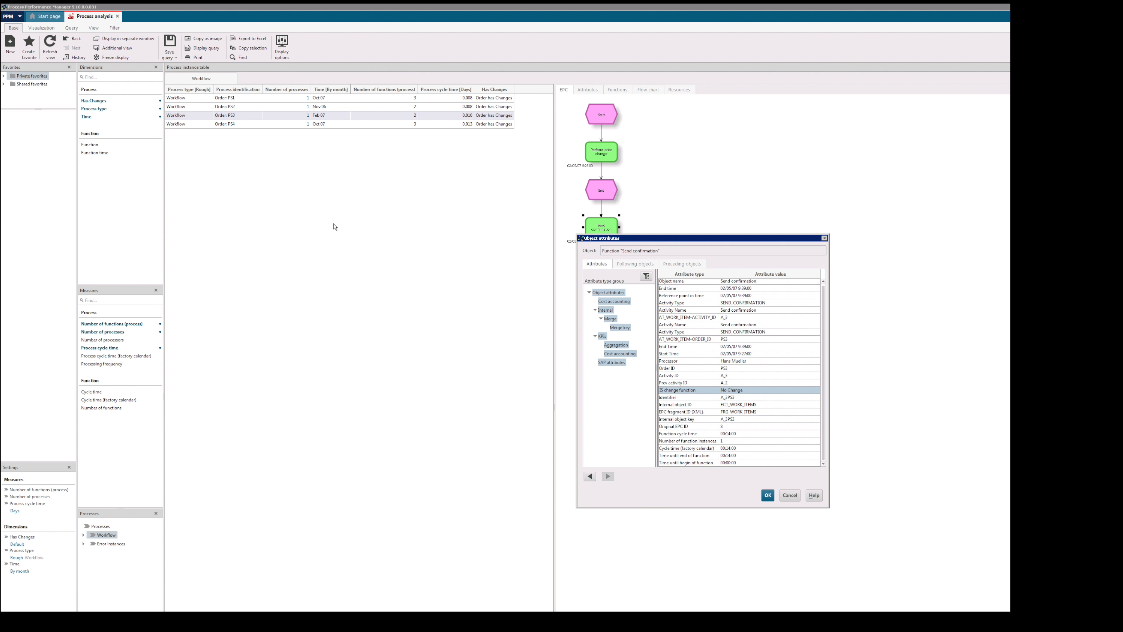
{"action": "key", "text": "Escape"}
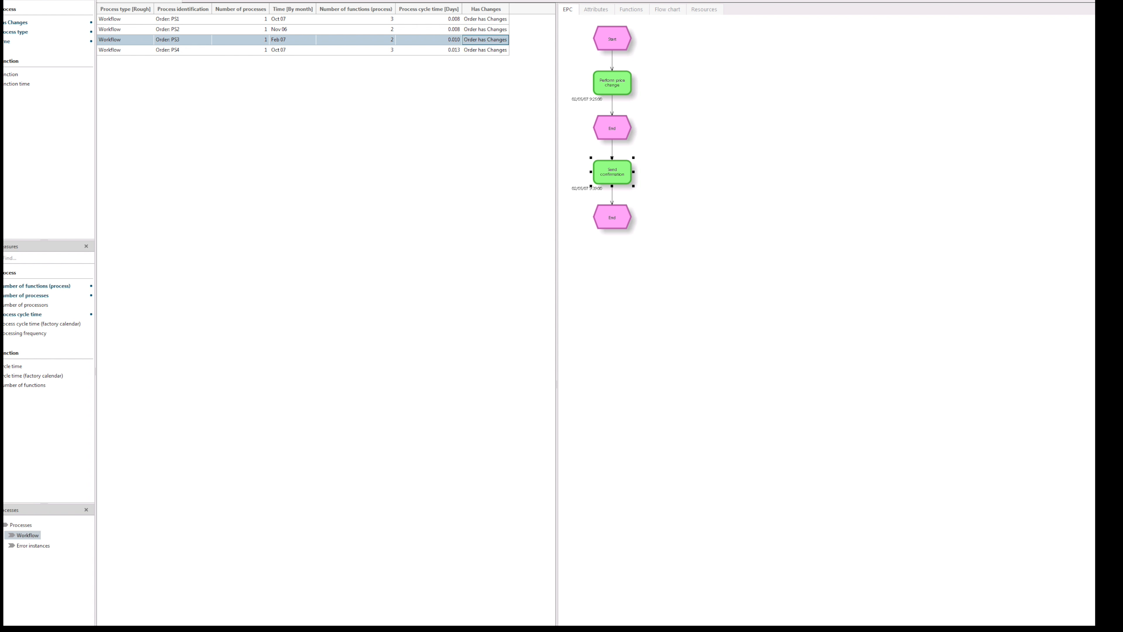
Switch to PPM Customizing Toolkit and locate the calculated attribute Nr_Changes among the measures and dimensions.
{"action": "left_click", "coordinate": [292, 629]}
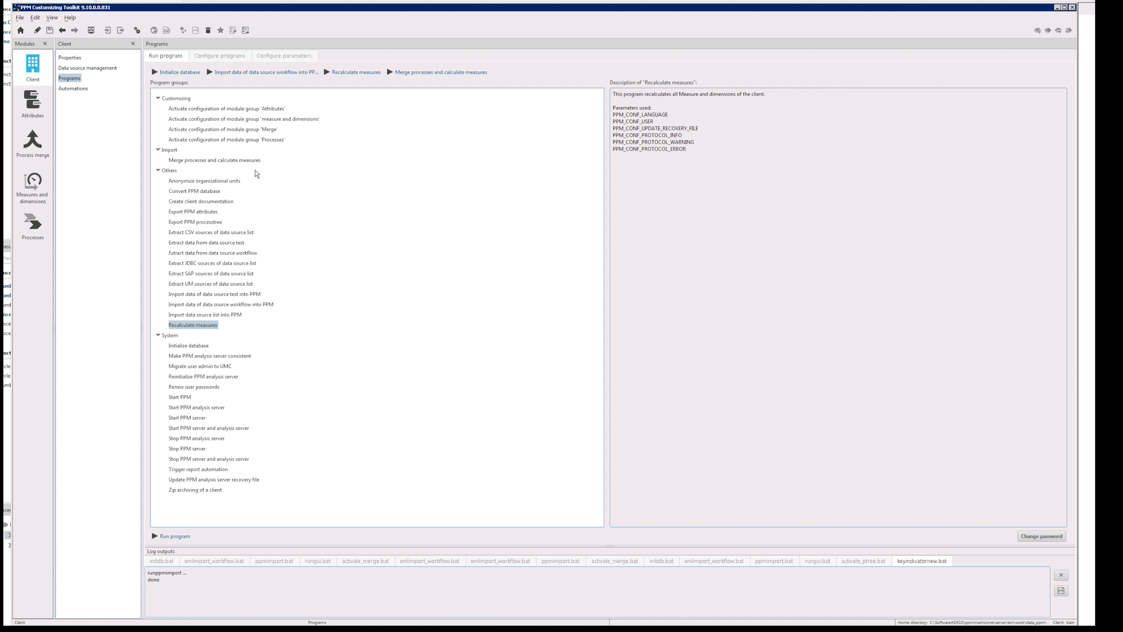
{"action": "left_click", "coordinate": [31, 194]}
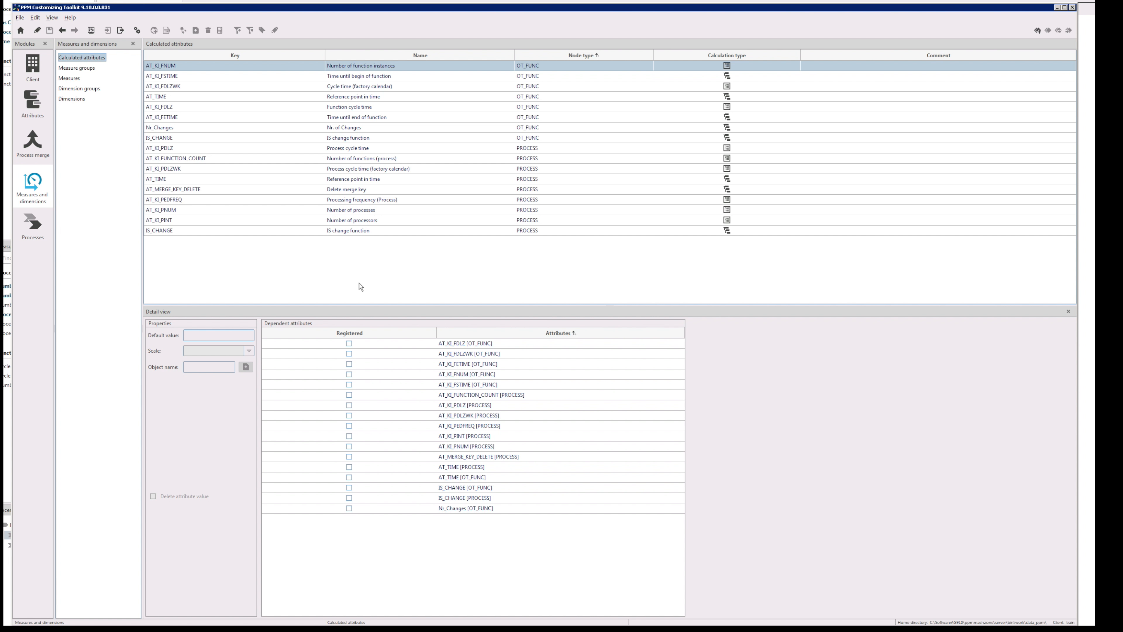
{"action": "left_click", "coordinate": [361, 128]}
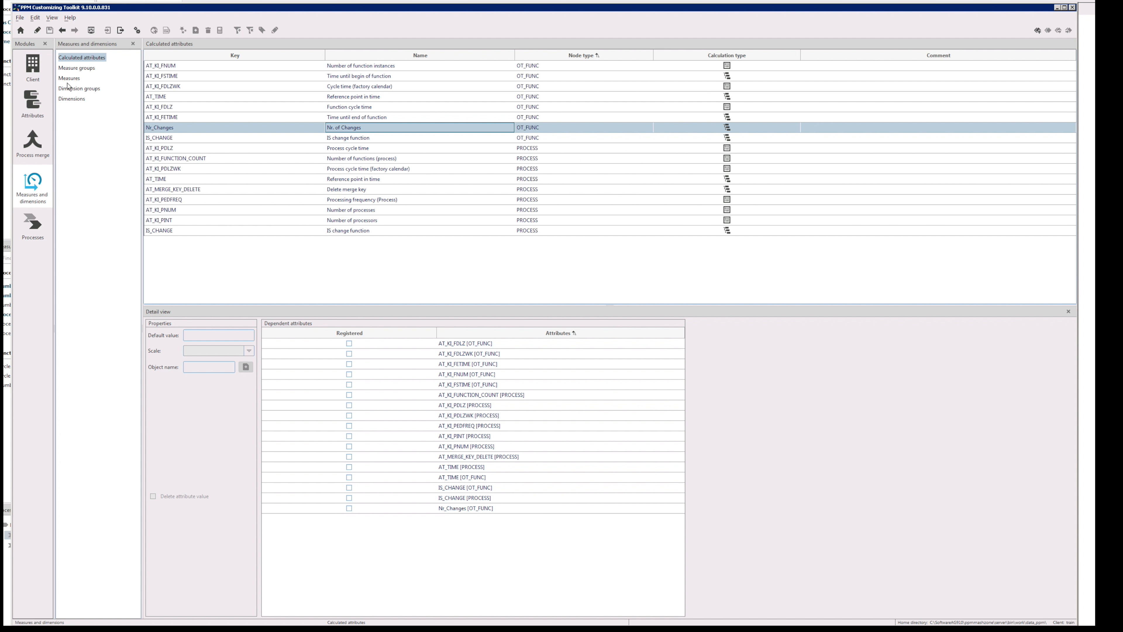
Add a calculated attribute at PROCESS level using the existing key Nr_Changes.
{"action": "left_click", "coordinate": [37, 31]}
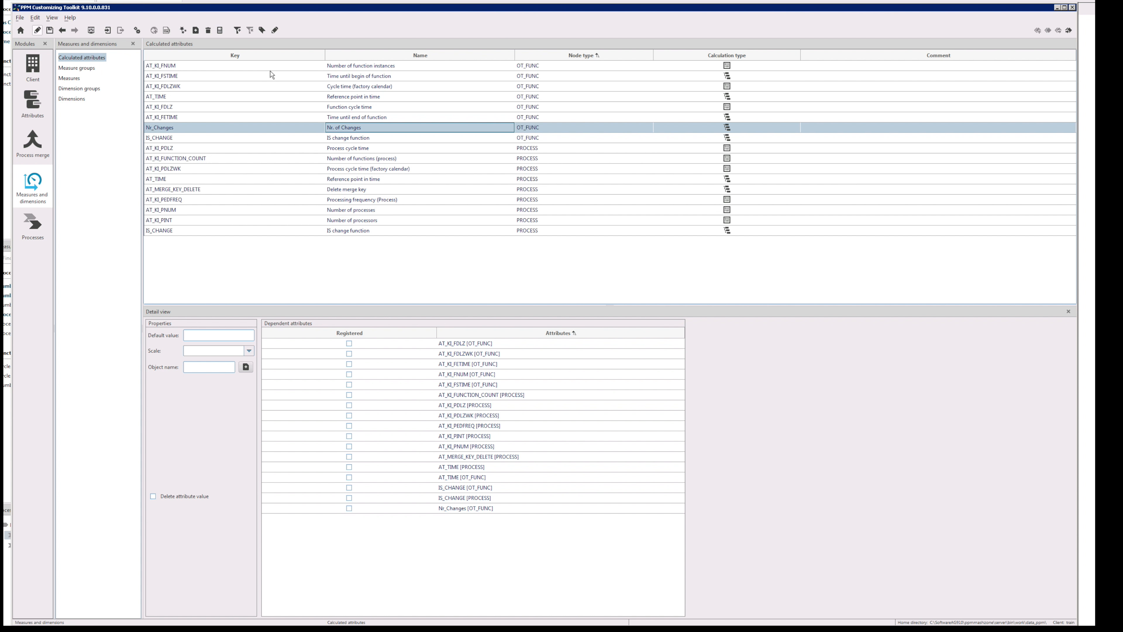
{"action": "left_click", "coordinate": [195, 30]}
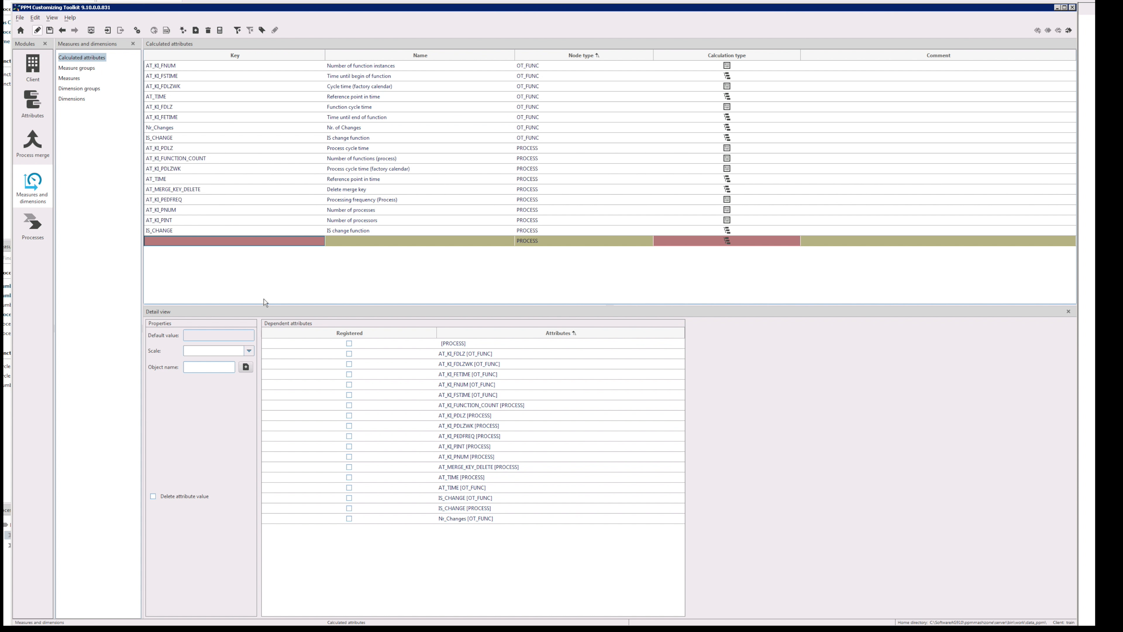
{"action": "left_click", "coordinate": [182, 240]}
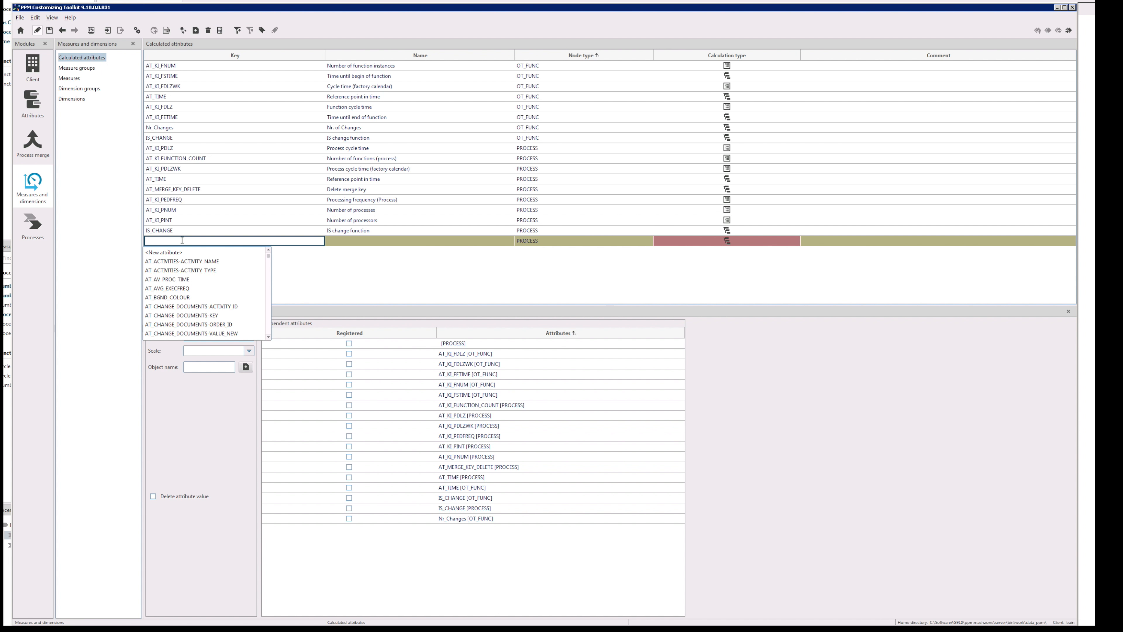
{"action": "type", "text": "Nr_Changes"}
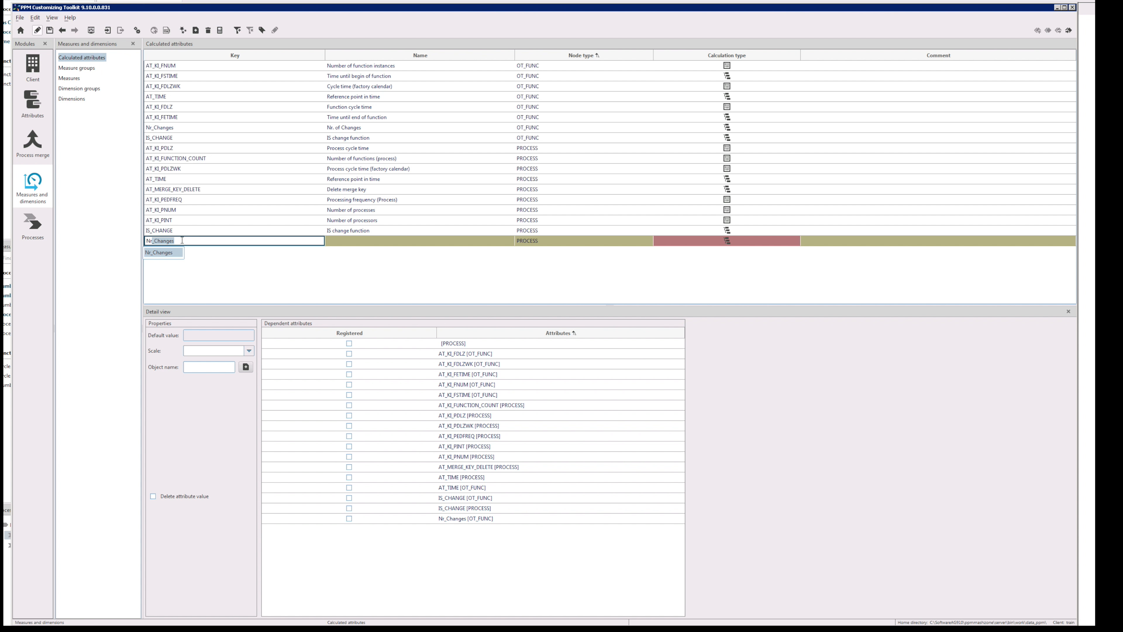
{"action": "key", "text": "Return"}
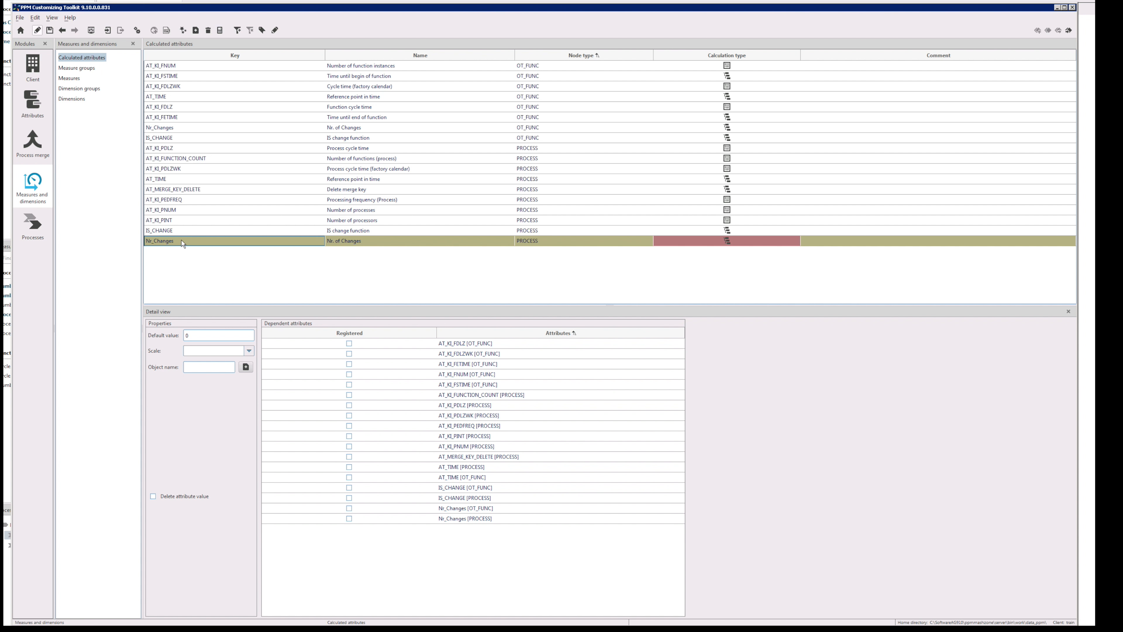
{"action": "left_click", "coordinate": [209, 339]}
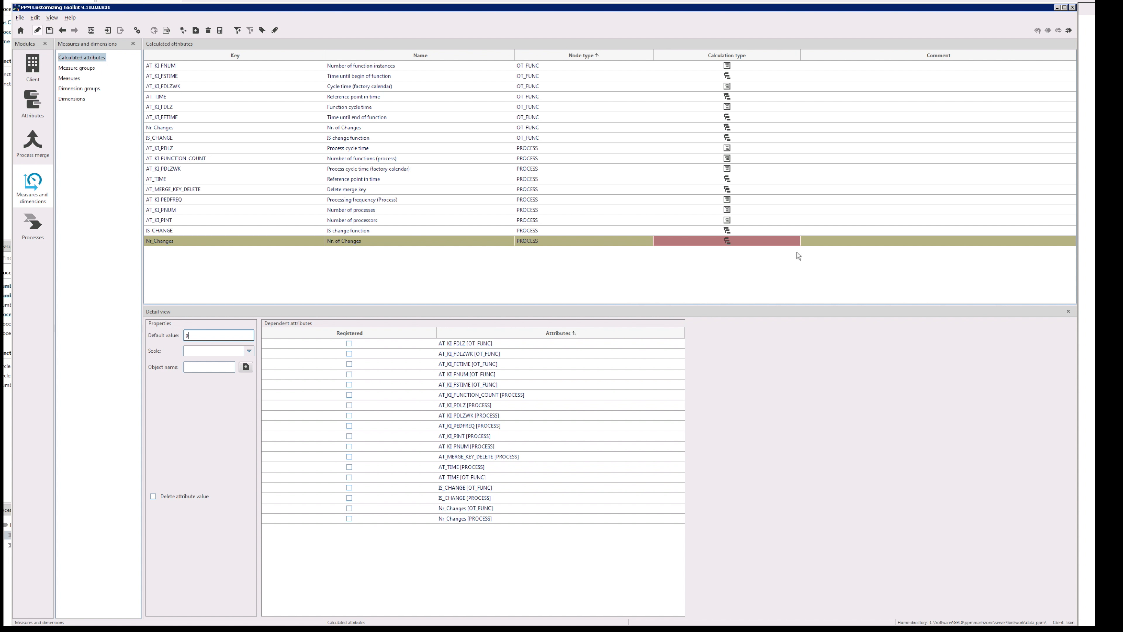
Open the calculation rule of the PROCESS-level Nr_Changes attribute and insert the sum operator as its root.
{"action": "double_click", "coordinate": [727, 241]}
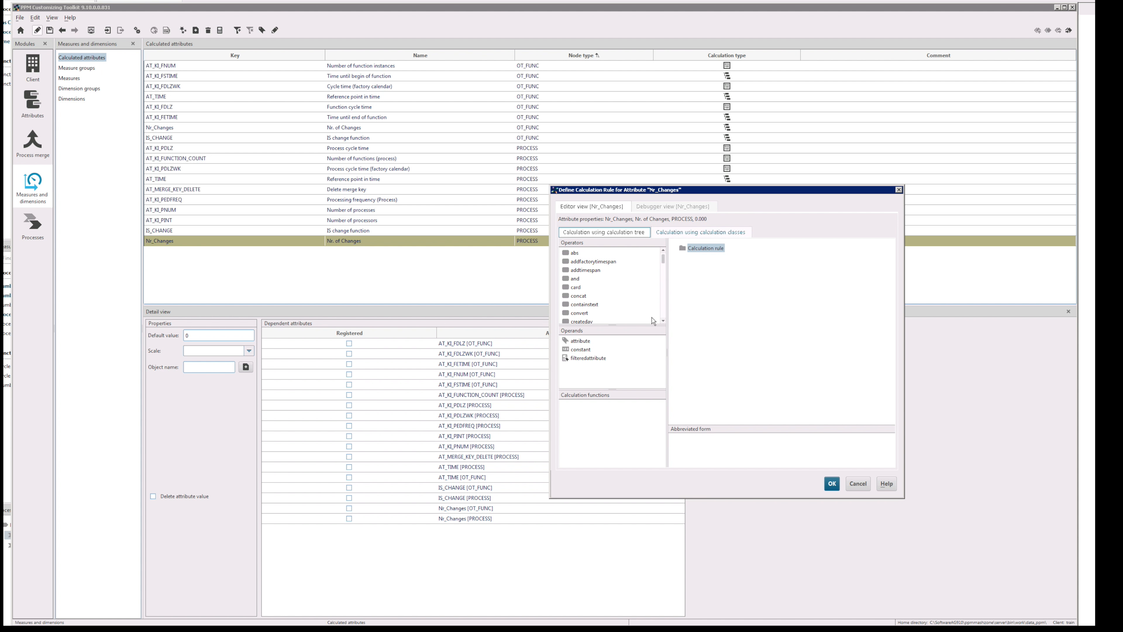
{"action": "left_click", "coordinate": [612, 287]}
{"action": "key", "text": "s"}
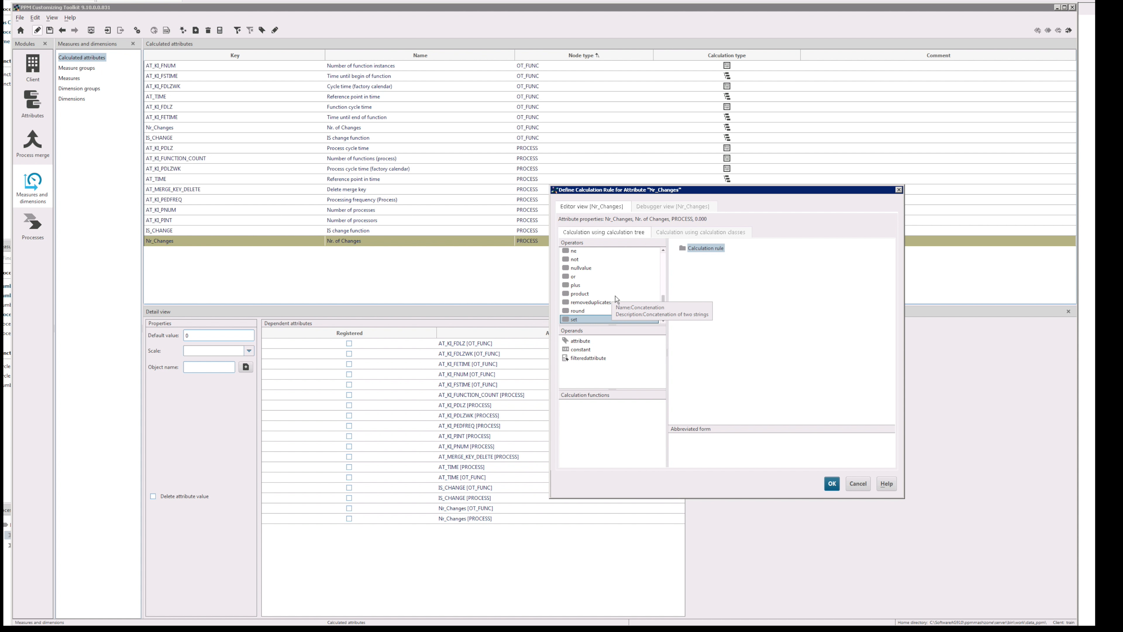
{"action": "left_click", "coordinate": [612, 303]}
{"action": "key", "text": "s"}
{"action": "scroll", "coordinate": [661, 318], "scroll_direction": "down", "scroll_amount": 2}
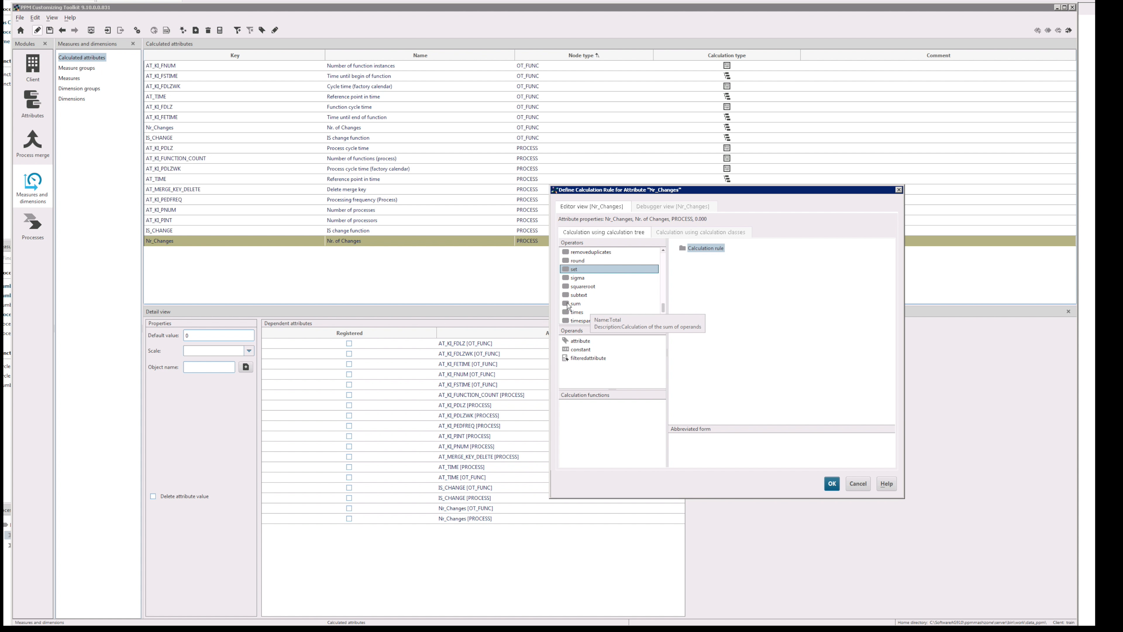
{"action": "left_click_drag", "start_coordinate": [567, 304], "coordinate": [703, 248]}
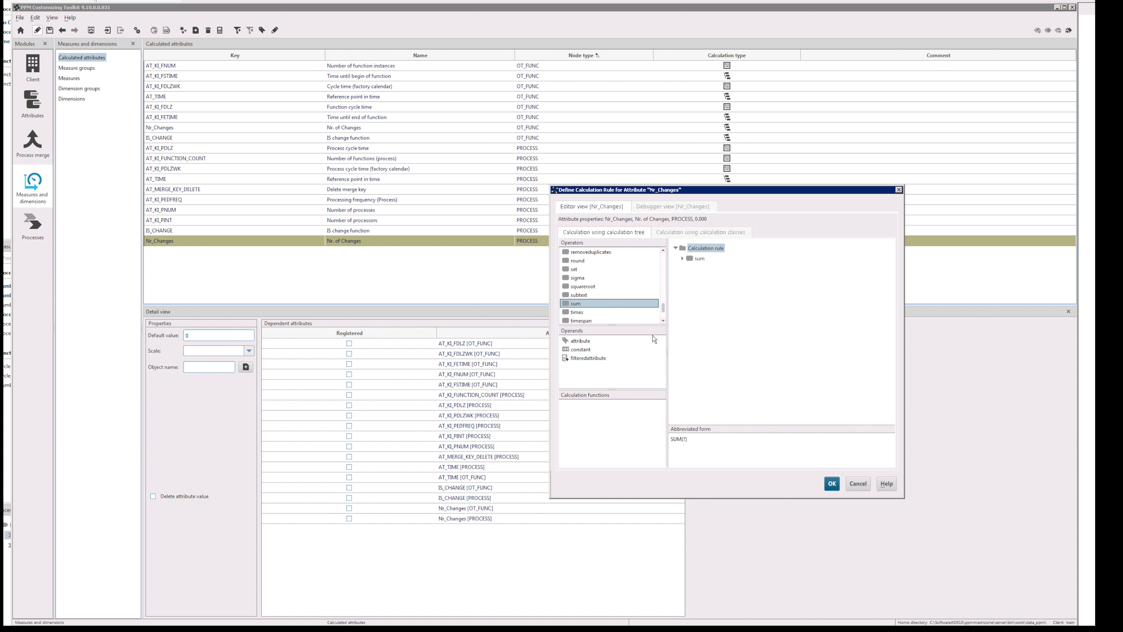
Insert the OT_FUNC attribute Nr_Changes with object name FCT_WORK_ITEMS as the sum's operand and accept the rule.
{"action": "left_click_drag", "start_coordinate": [578, 341], "coordinate": [710, 260]}
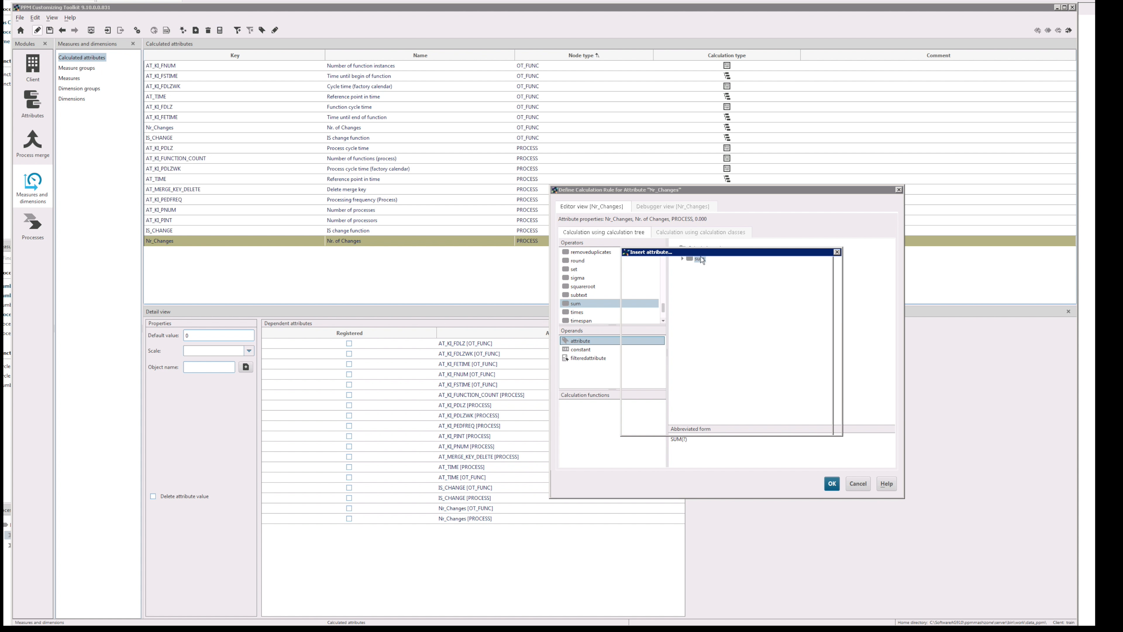
{"action": "type", "text": "Nr_Changes"}
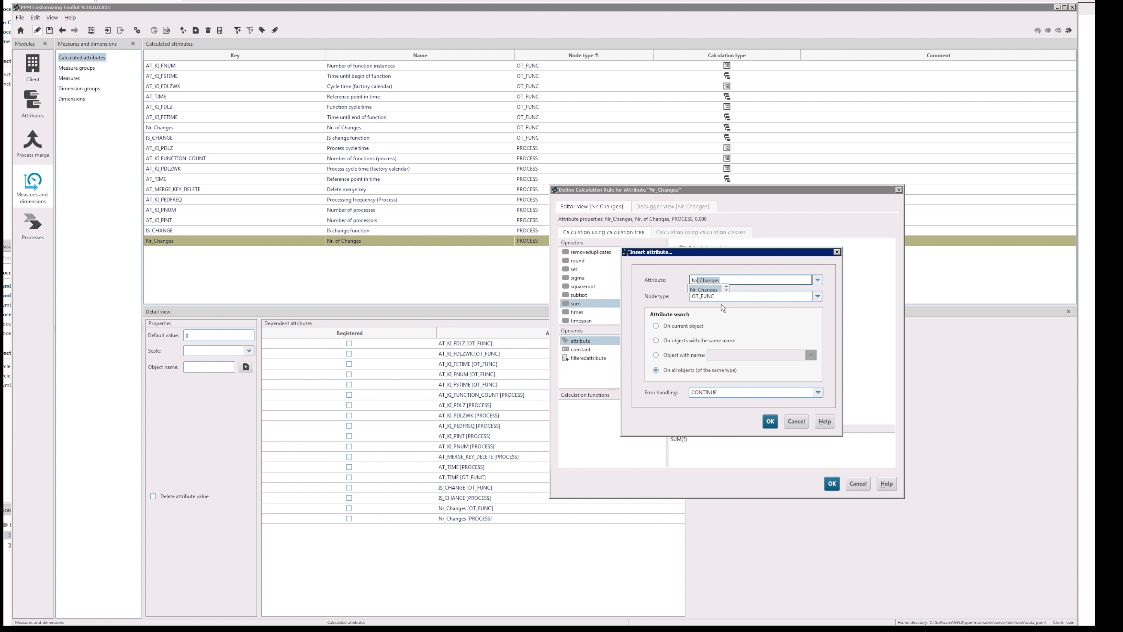
{"action": "key", "text": "Return"}
{"action": "left_click", "coordinate": [667, 355]}
{"action": "left_click", "coordinate": [811, 355]}
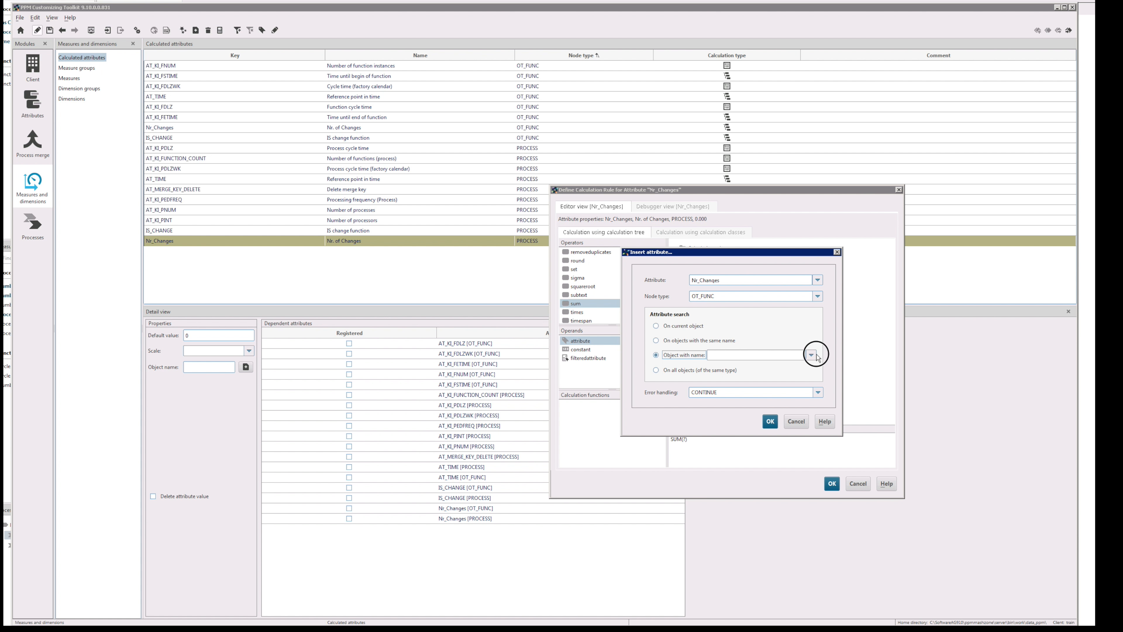
{"action": "left_click", "coordinate": [739, 379]}
{"action": "left_click", "coordinate": [770, 421]}
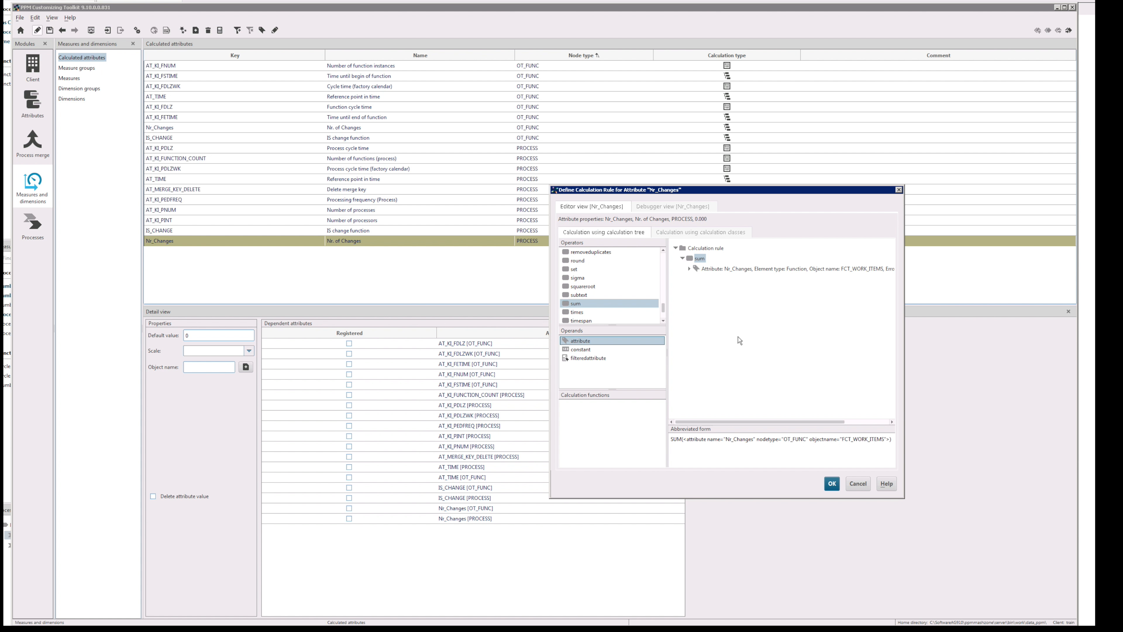
{"action": "left_click", "coordinate": [831, 483]}
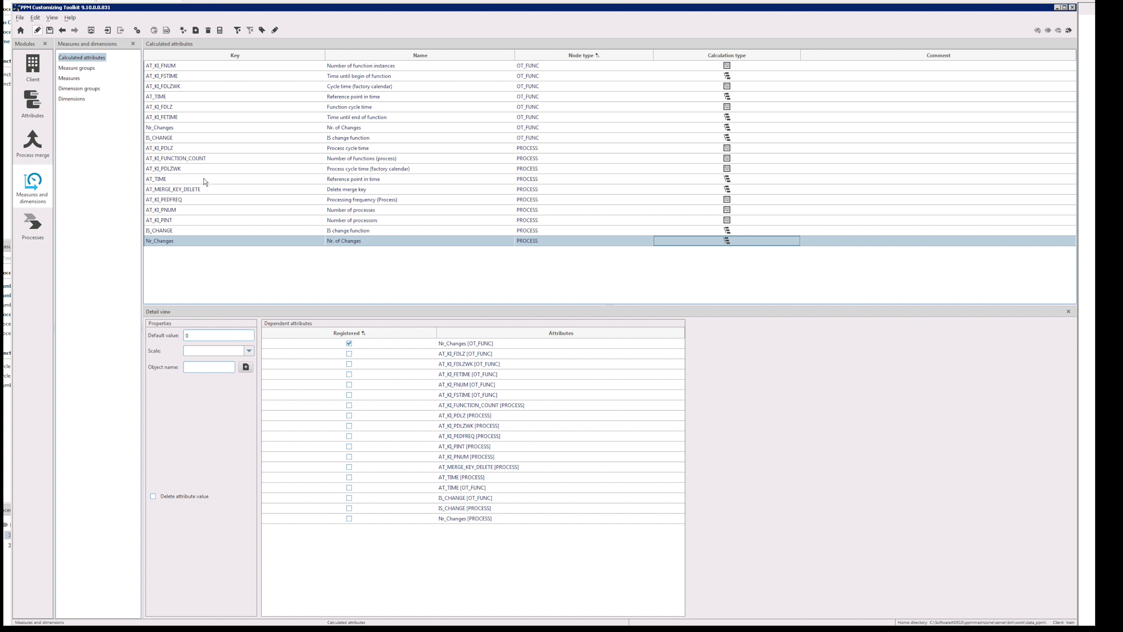
Save the calculated attributes and add a PROCESS measure based on the attribute Nr_Changes.
{"action": "left_click", "coordinate": [69, 78]}
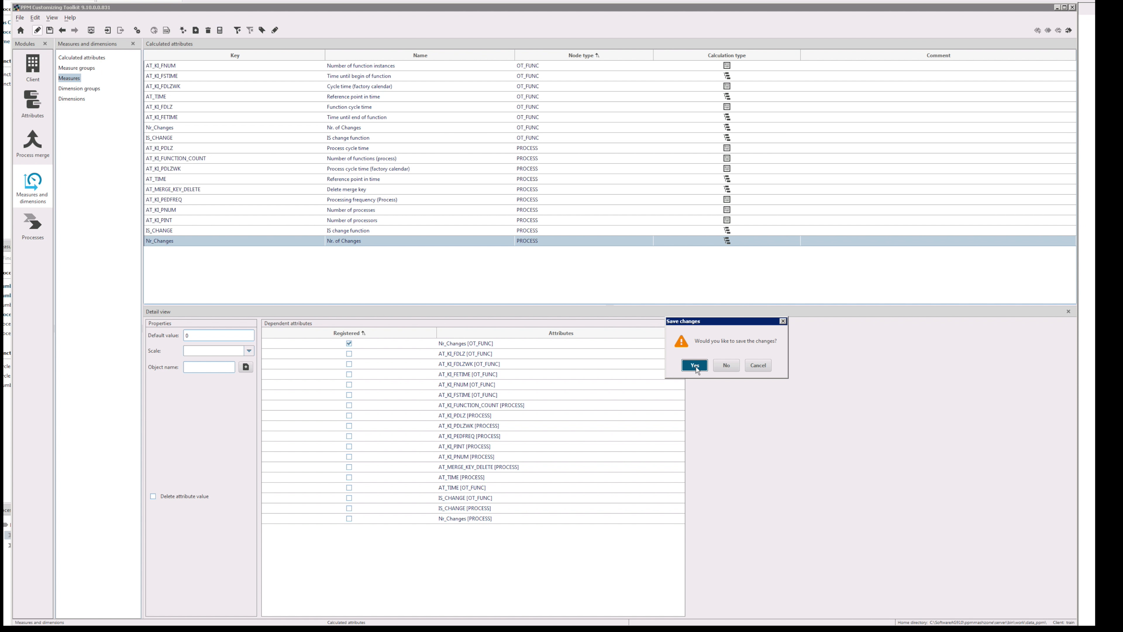
{"action": "left_click", "coordinate": [696, 366]}
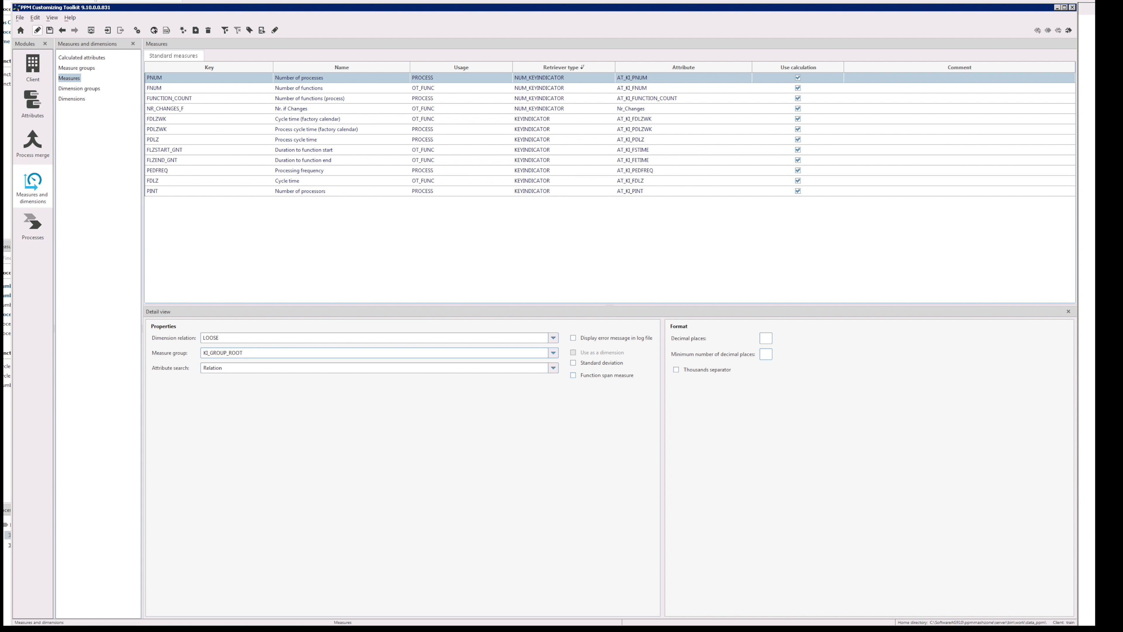
{"action": "left_click", "coordinate": [195, 30]}
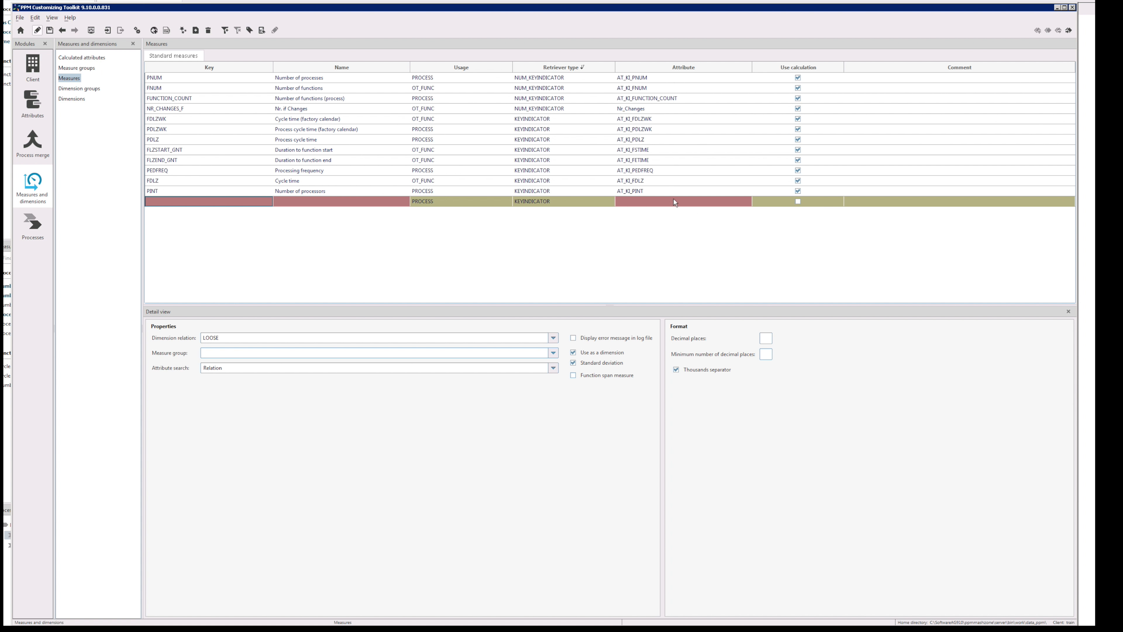
{"action": "double_click", "coordinate": [661, 201]}
{"action": "type", "text": "Nr_Changes"}
{"action": "key", "text": "Return"}
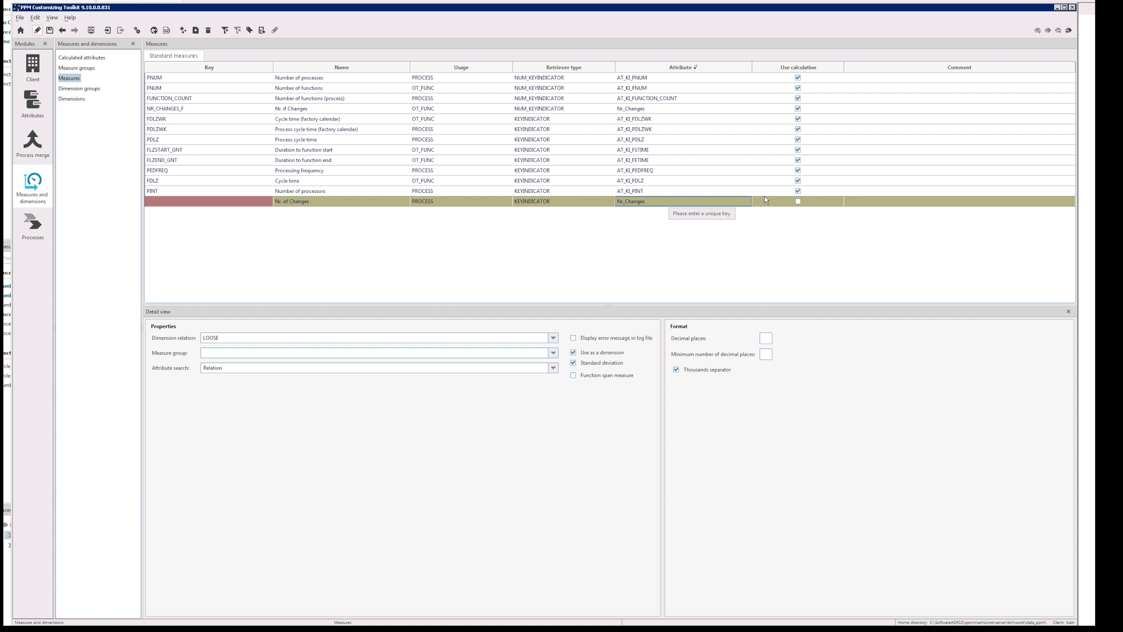
Enable calculation for the new process measure, set its key to NR_CHANGES, and compare it with NR_CHANGES_F.
{"action": "left_click", "coordinate": [797, 201]}
{"action": "double_click", "coordinate": [230, 202]}
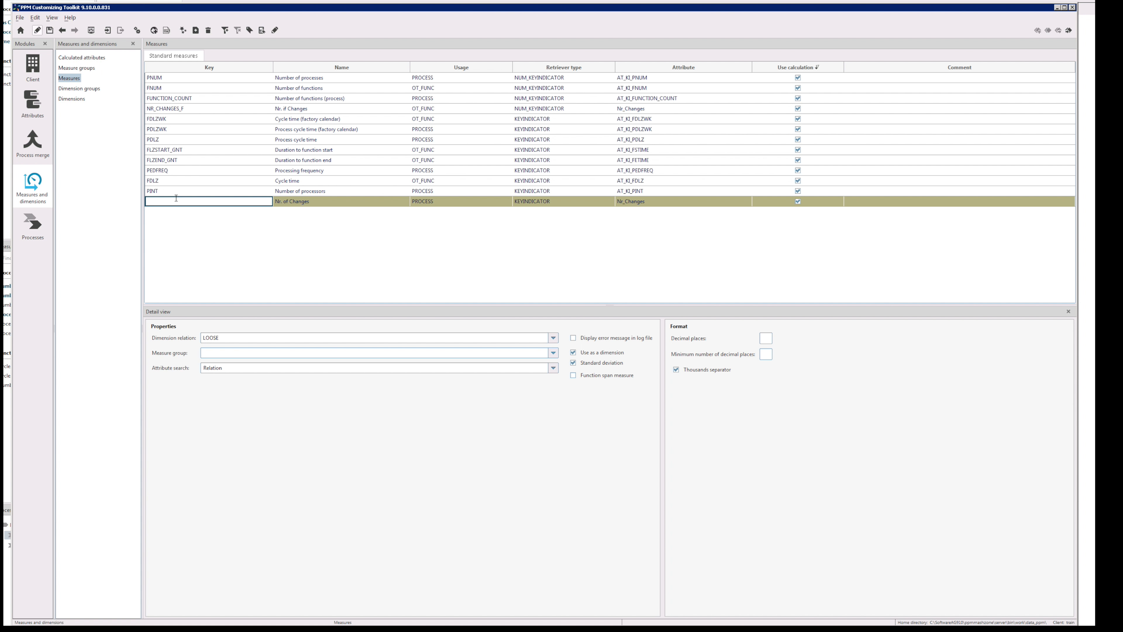
{"action": "type", "text": "NR_CHANGES"}
{"action": "key", "text": "Return"}
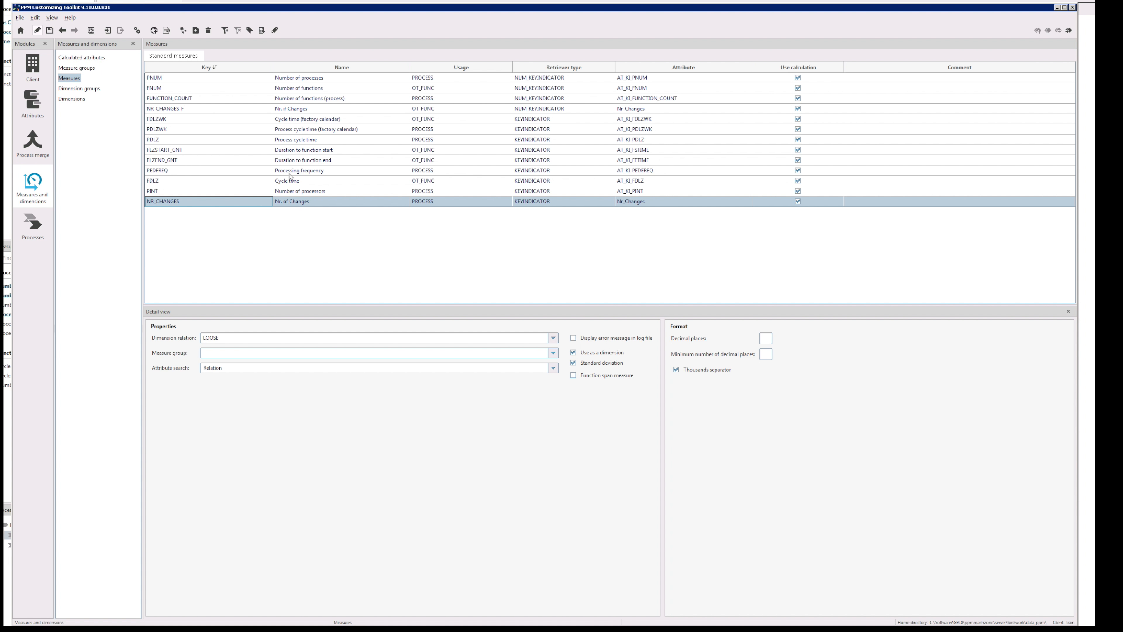
{"action": "left_click", "coordinate": [164, 110]}
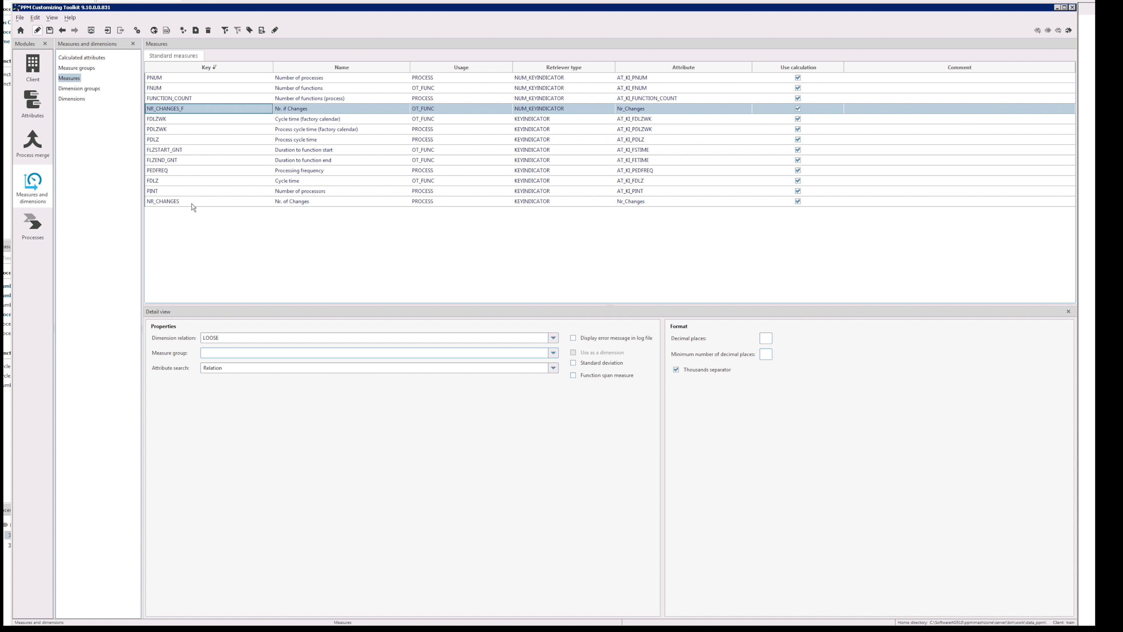
{"action": "left_click", "coordinate": [168, 202]}
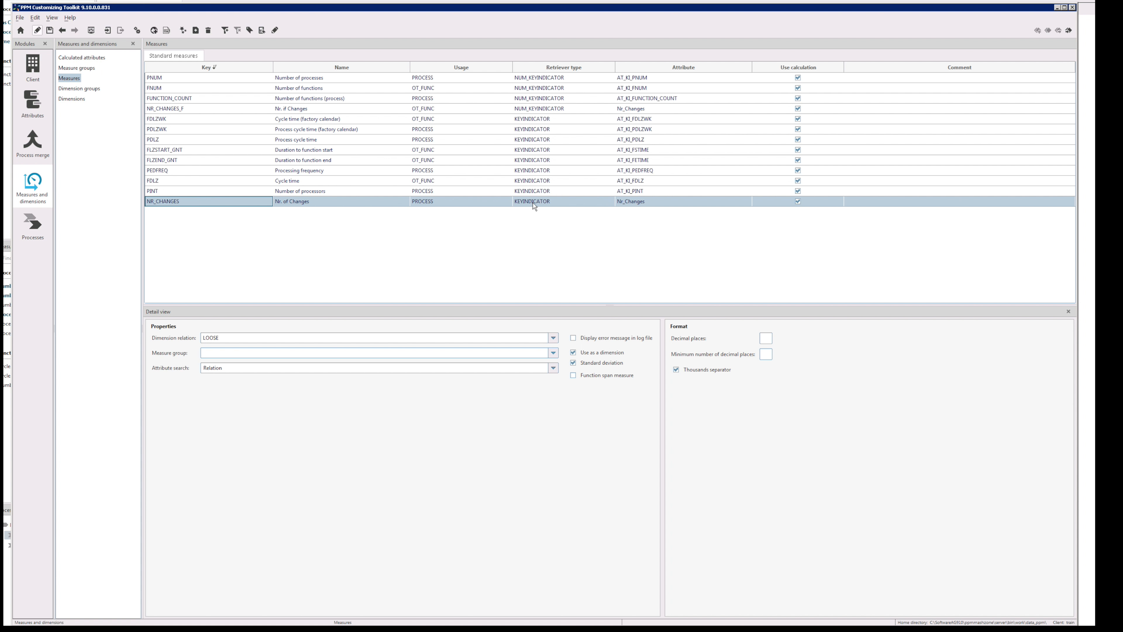
Save the measures and add a new dimension of type SINGLE_LEVEL.
{"action": "left_click", "coordinate": [72, 99]}
{"action": "left_click", "coordinate": [695, 366]}
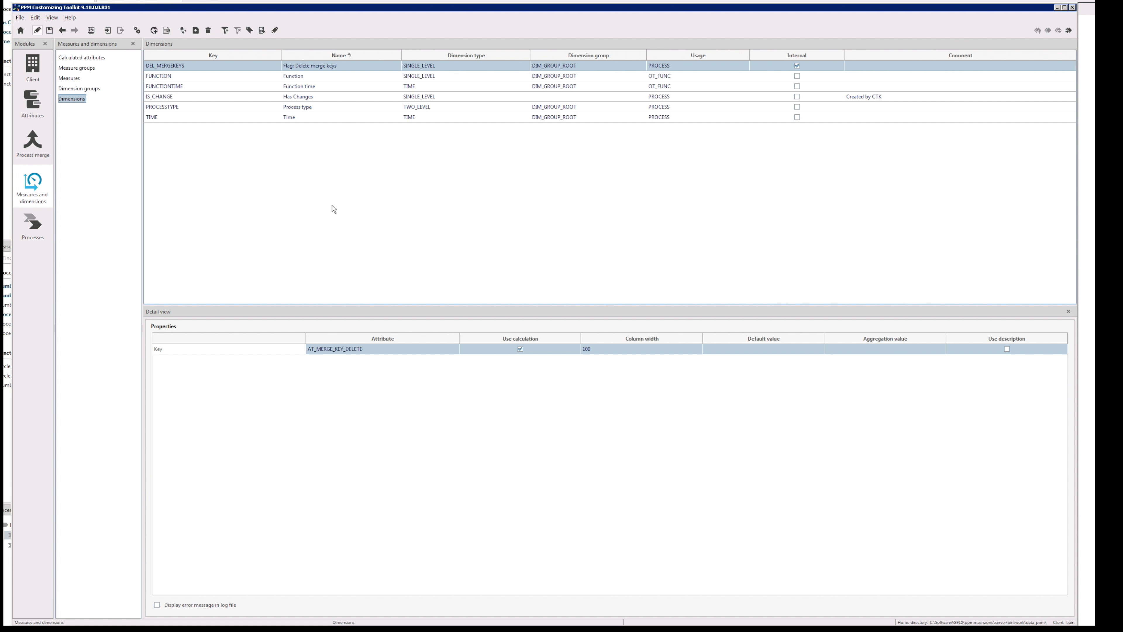
{"action": "left_click", "coordinate": [195, 30]}
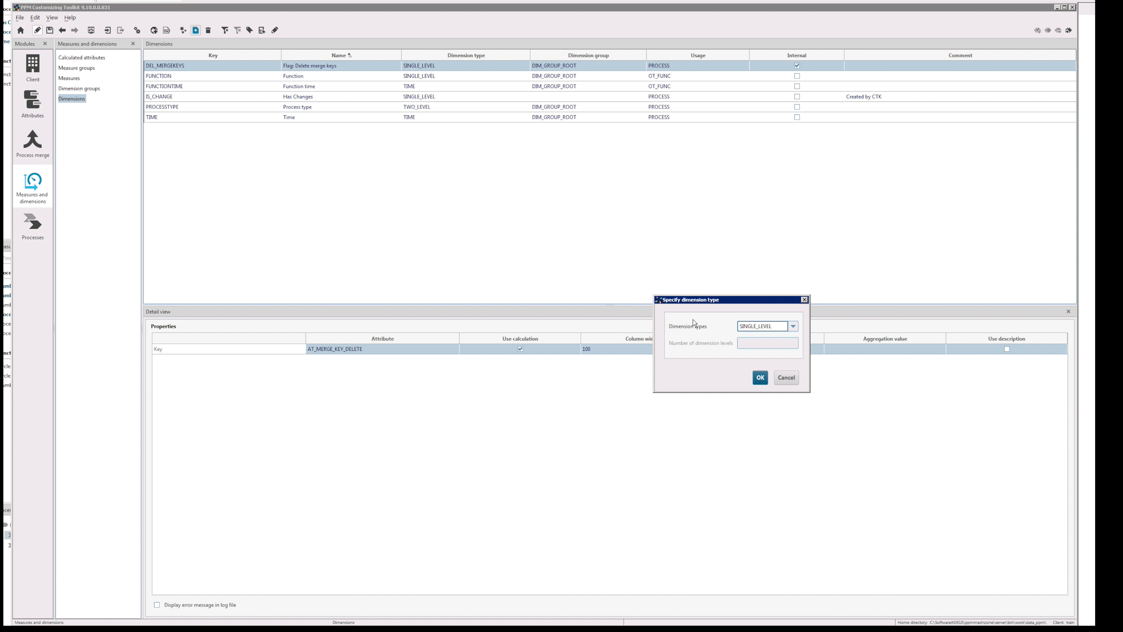
{"action": "left_click", "coordinate": [760, 377]}
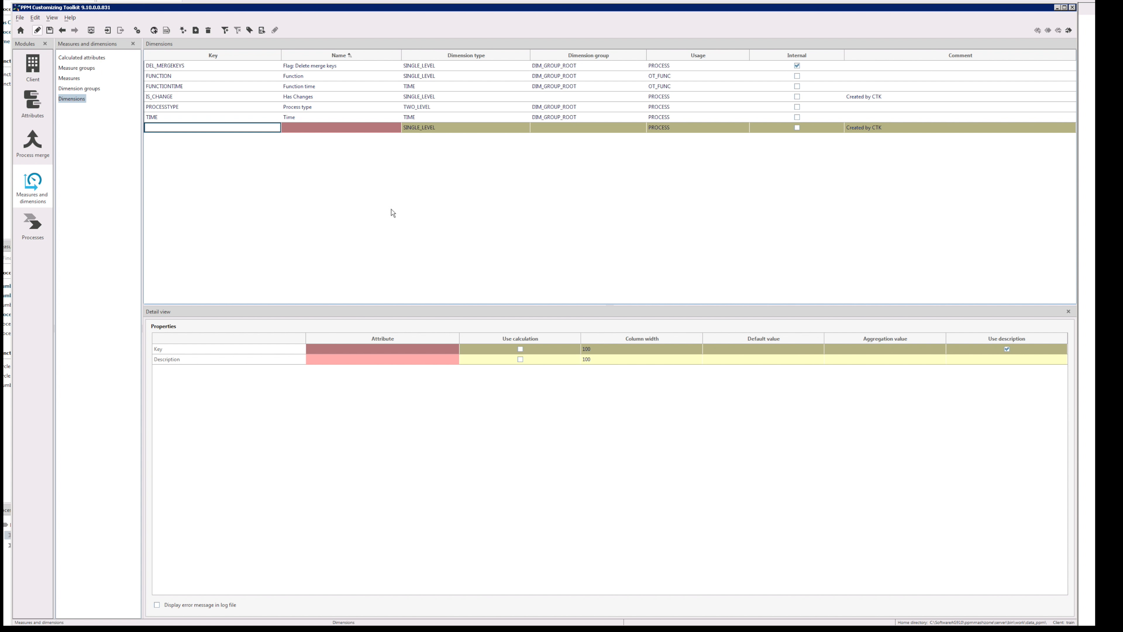
Assign the attribute IS_CHANGE to the new dimension's key level with calculation enabled and description use turned off.
{"action": "left_click", "coordinate": [381, 350]}
{"action": "left_click", "coordinate": [381, 349]}
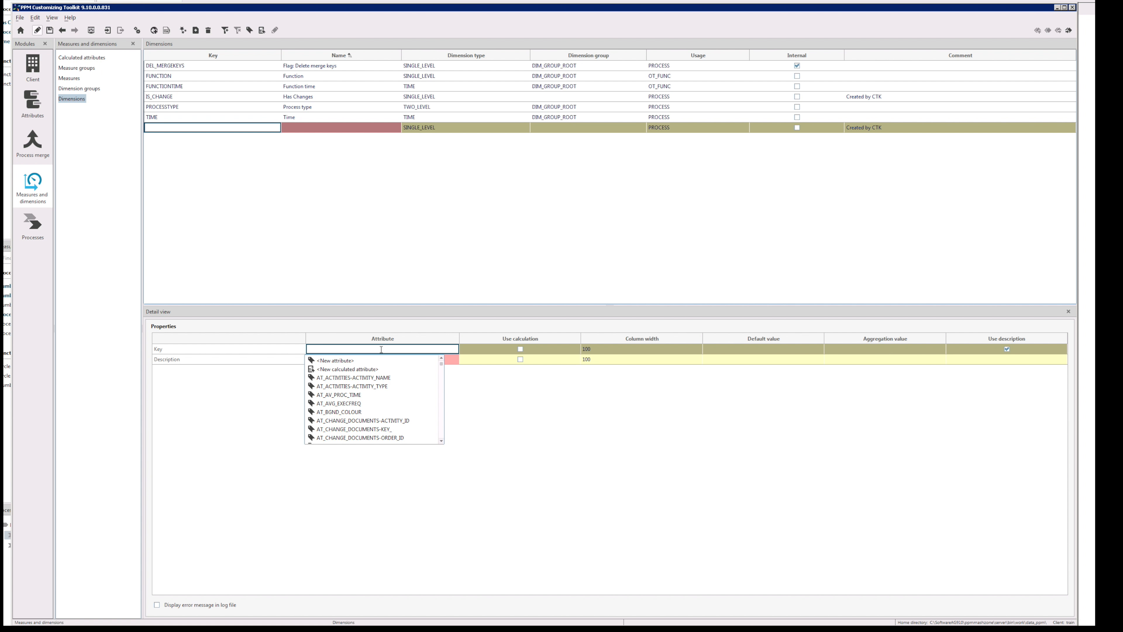
{"action": "type", "text": "IS_CHANGE"}
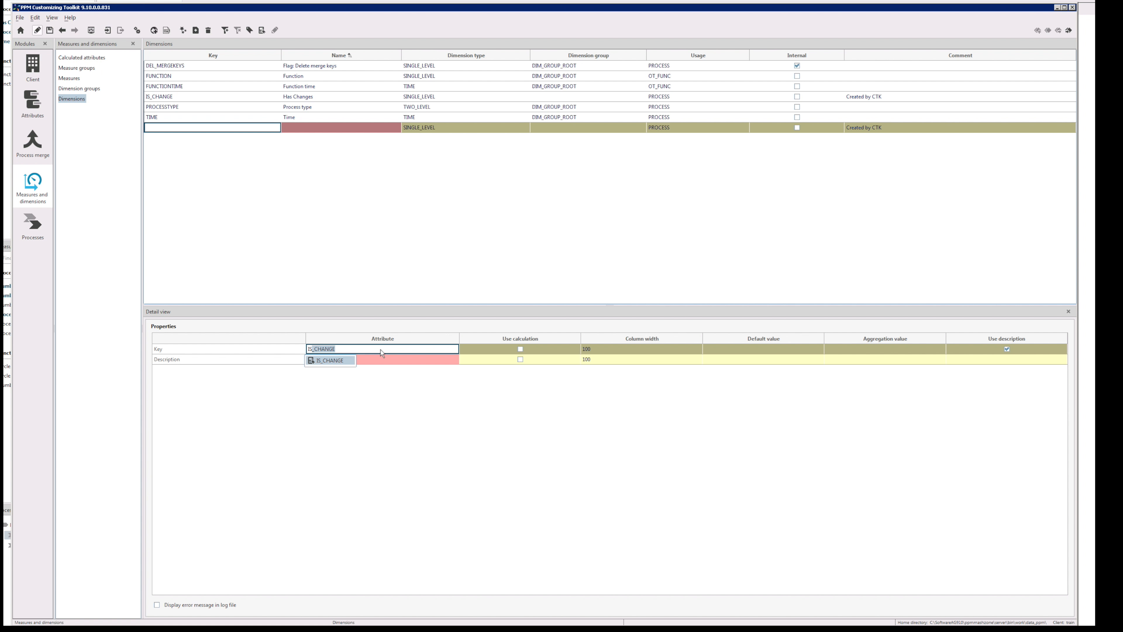
{"action": "key", "text": "Return"}
{"action": "left_click", "coordinate": [520, 349]}
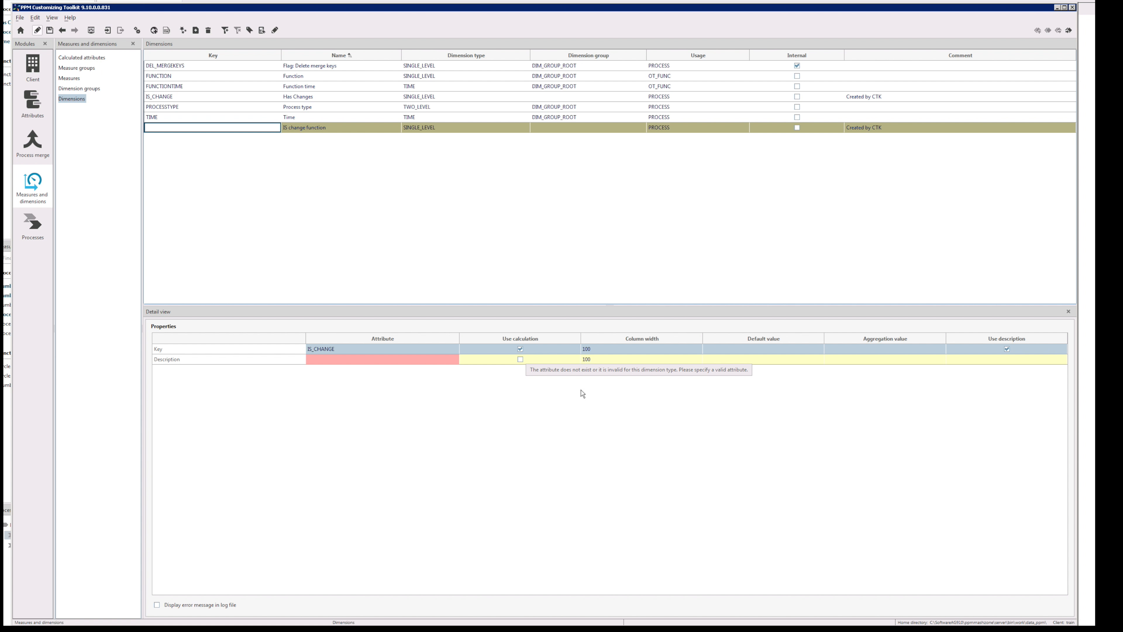
{"action": "left_click", "coordinate": [1007, 349]}
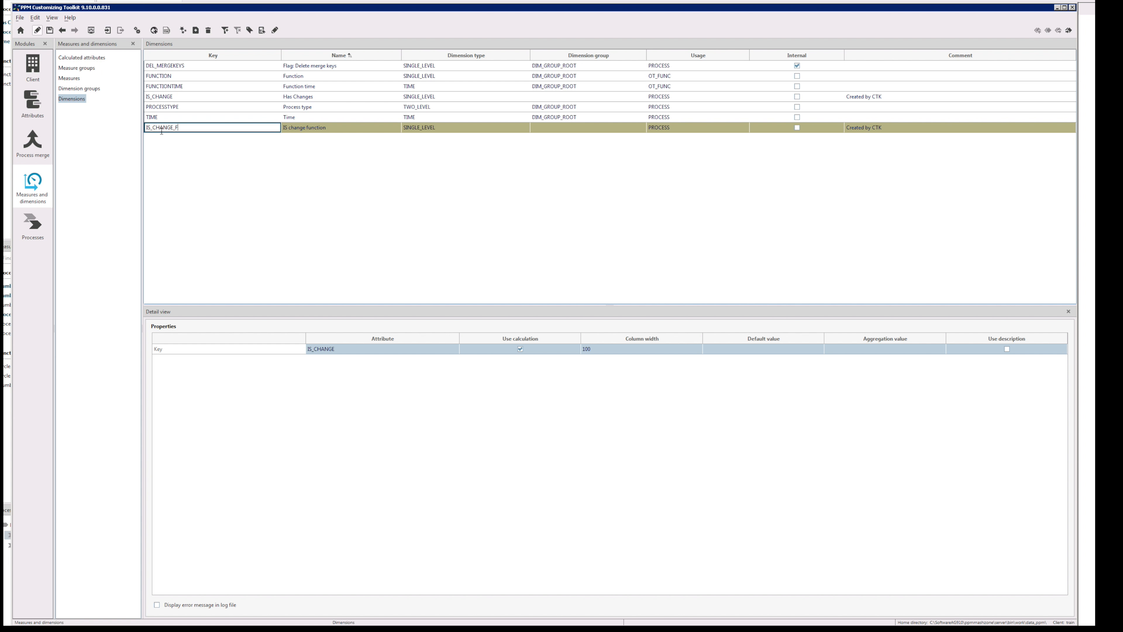
Give the new dimension the key IS_CHANGE_F, set its usage to OT_FUNC, and save the dimensions.
{"action": "key", "text": "Return"}
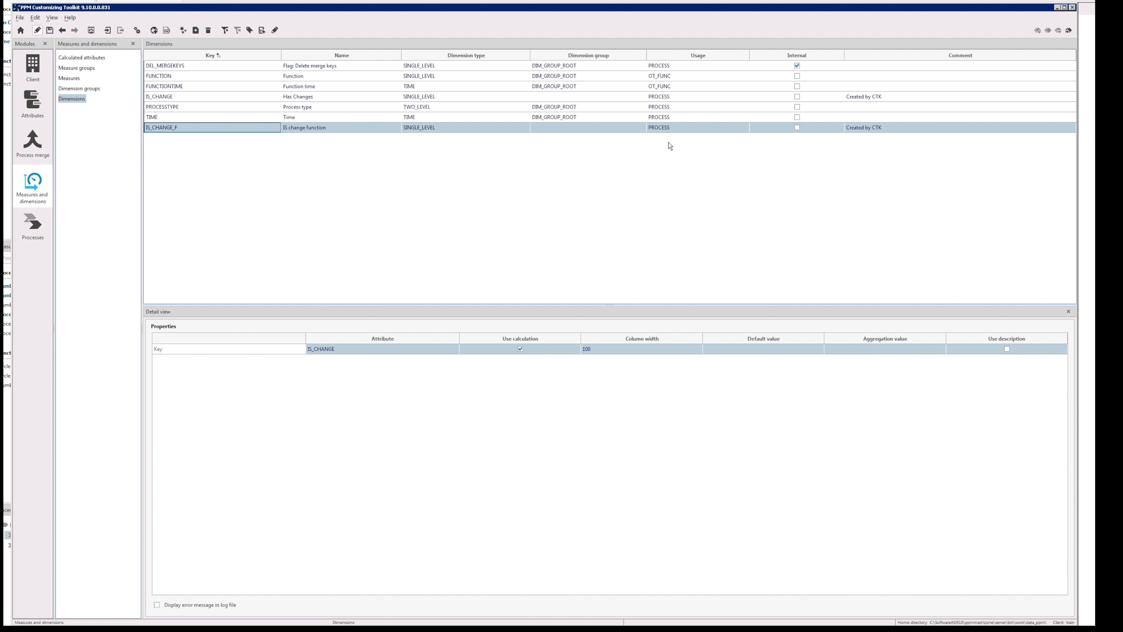
{"action": "left_click", "coordinate": [660, 128]}
{"action": "left_click", "coordinate": [663, 134]}
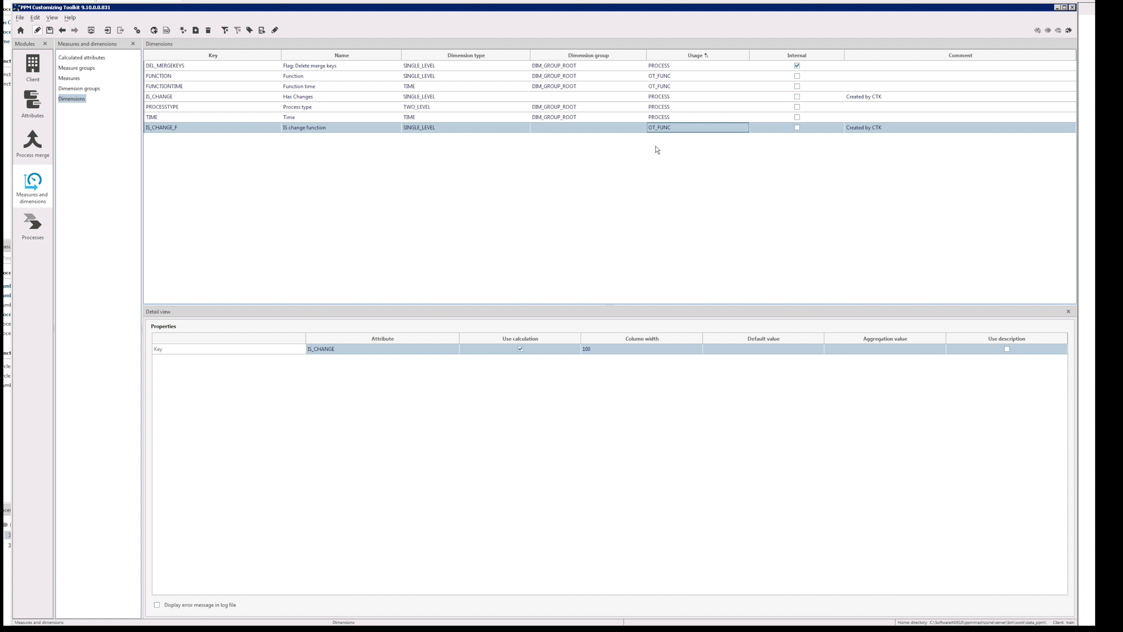
{"action": "left_click", "coordinate": [48, 30]}
Register the dimensions IS_CHANGE and IS_CHANGE_F for process analysis on the Workflow process.
{"action": "left_click", "coordinate": [33, 66]}
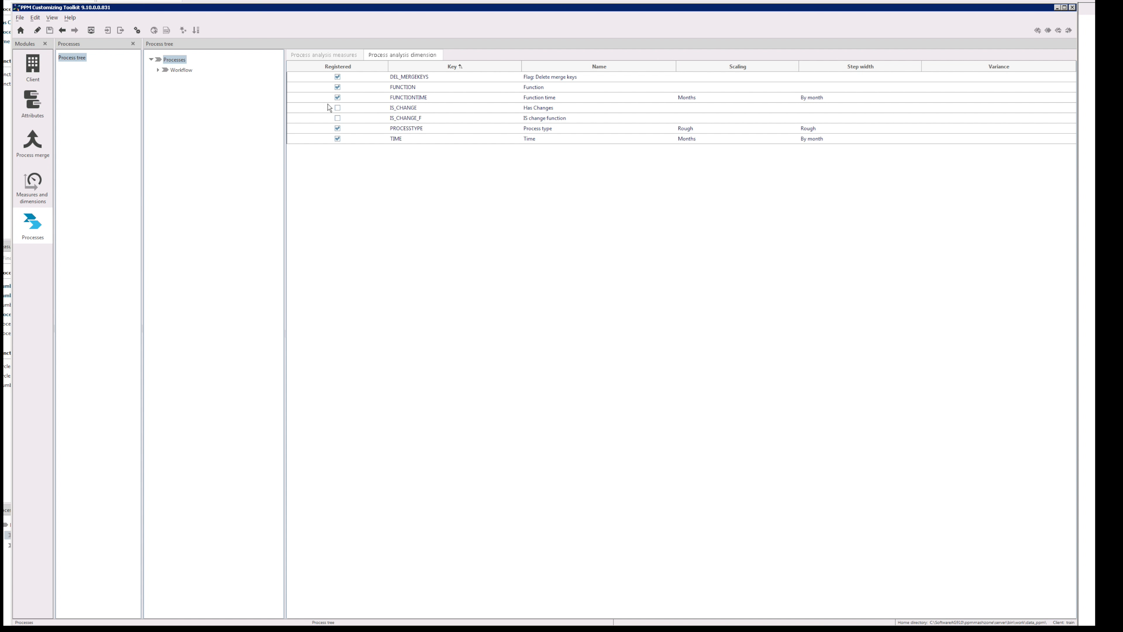
{"action": "left_click", "coordinate": [336, 107]}
{"action": "left_click", "coordinate": [37, 31]}
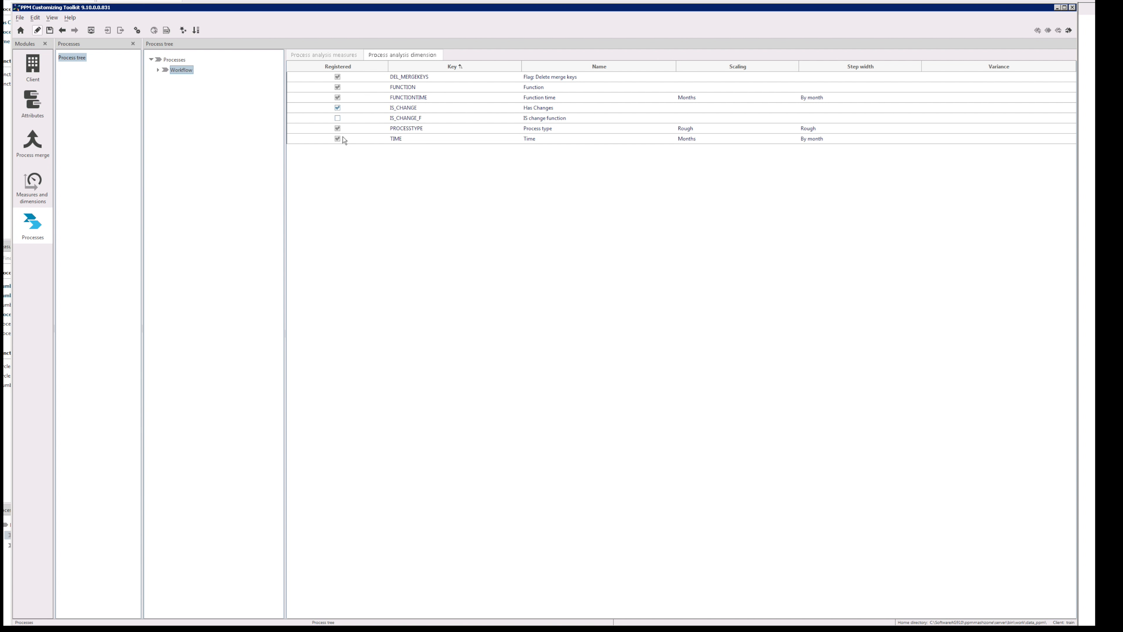
{"action": "left_click", "coordinate": [337, 118]}
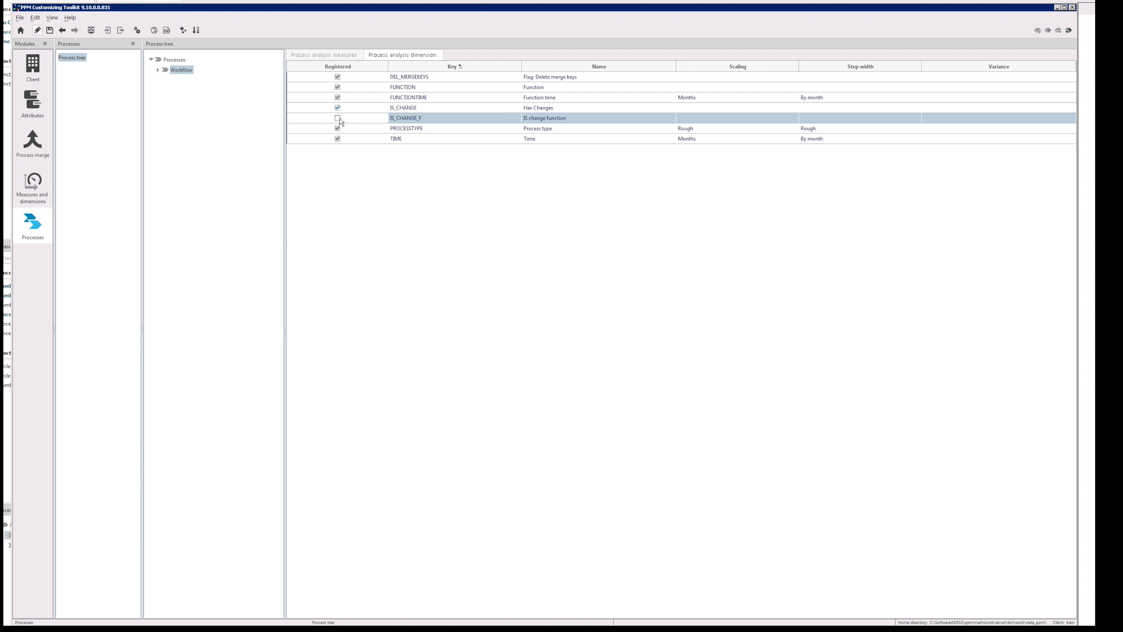
Register the measures NR_CHANGES and NR_CHANGES_F for process analysis on the Workflow process and save the process tree.
{"action": "left_click", "coordinate": [323, 55]}
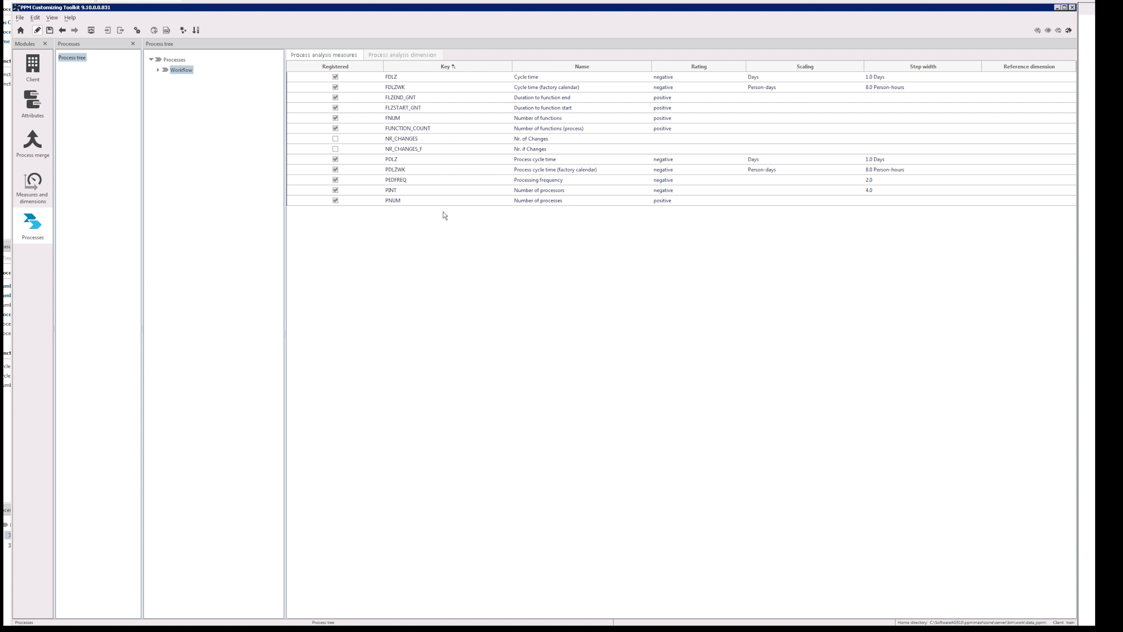
{"action": "left_click", "coordinate": [335, 139]}
{"action": "left_click", "coordinate": [335, 149]}
{"action": "left_click", "coordinate": [50, 30]}
{"action": "left_click", "coordinate": [39, 31]}
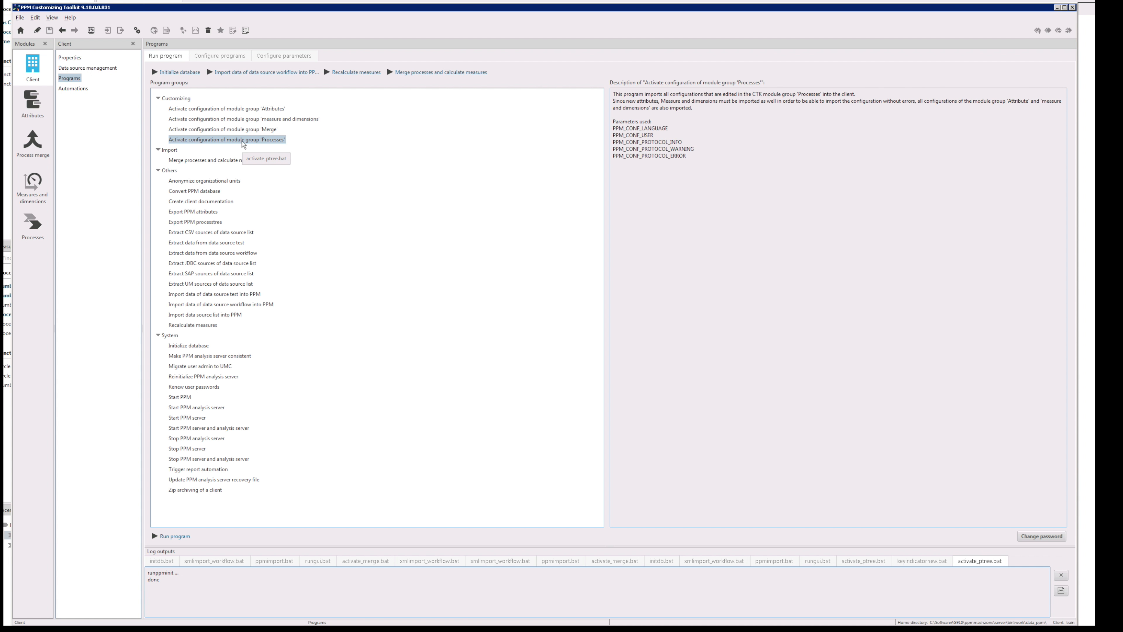
Activate the 'Processes' module group configuration with recalculated measures and refresh the process analysis in Process Performance Manager.
{"action": "left_click", "coordinate": [241, 141]}
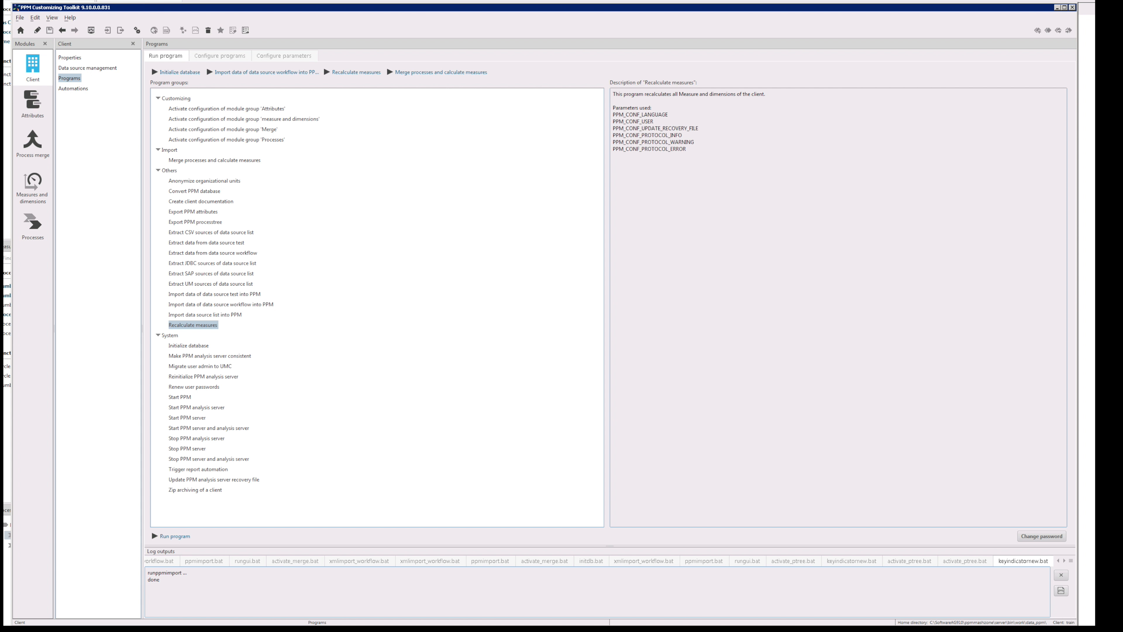
{"action": "key", "text": "alt+Tab"}
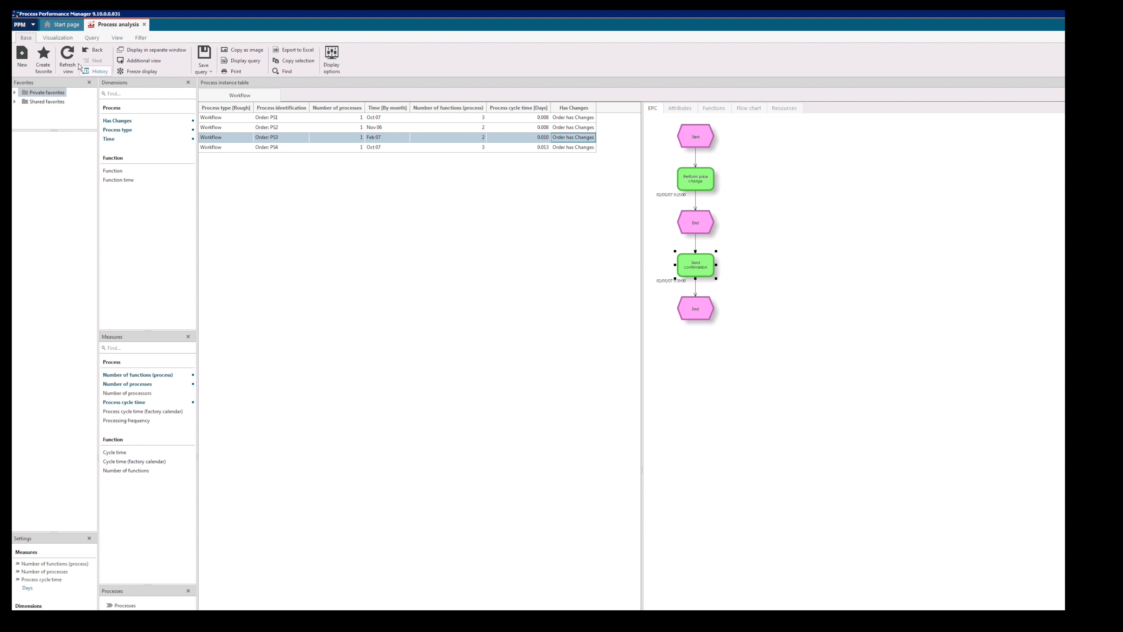
{"action": "left_click", "coordinate": [71, 62]}
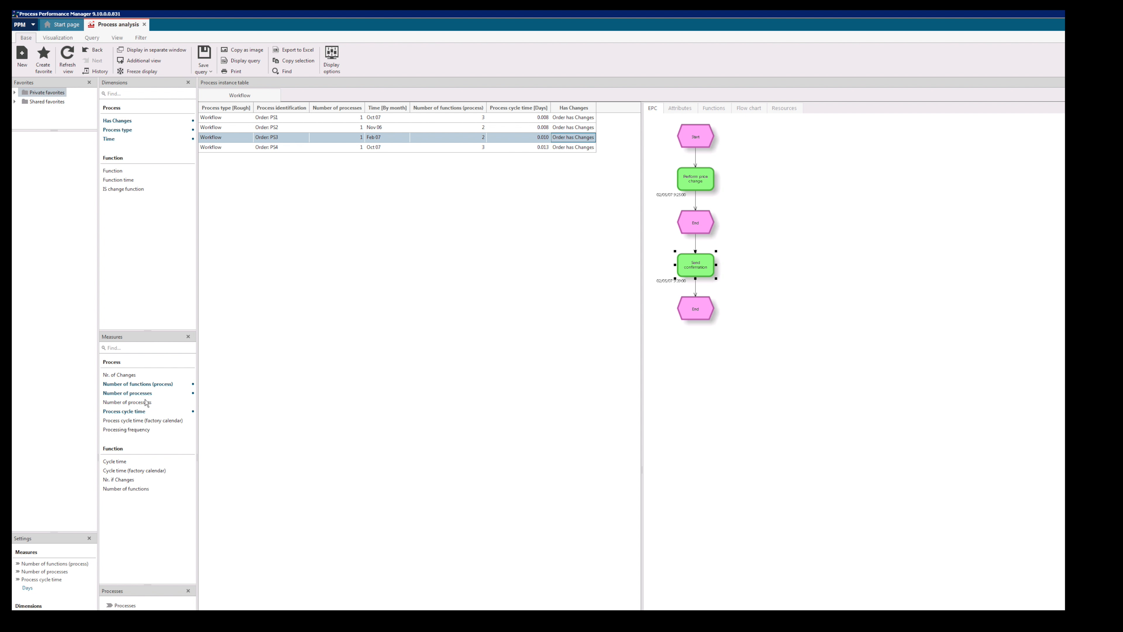
Add the process measure Nr. of Changes to the process instance table.
{"action": "left_click", "coordinate": [127, 375]}
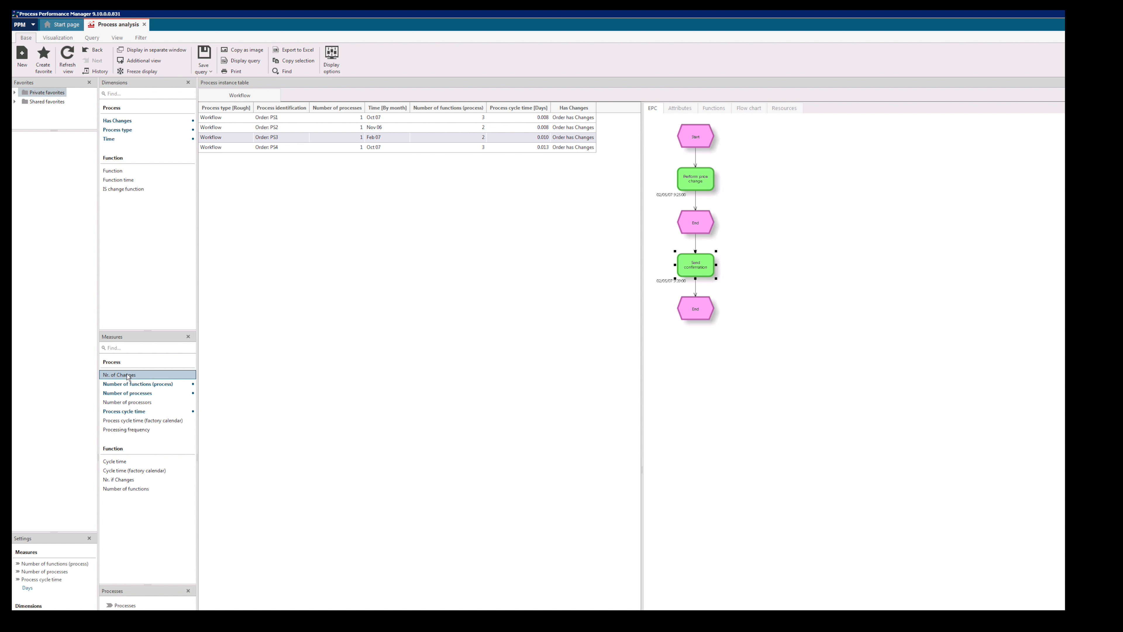
{"action": "right_click", "coordinate": [127, 377]}
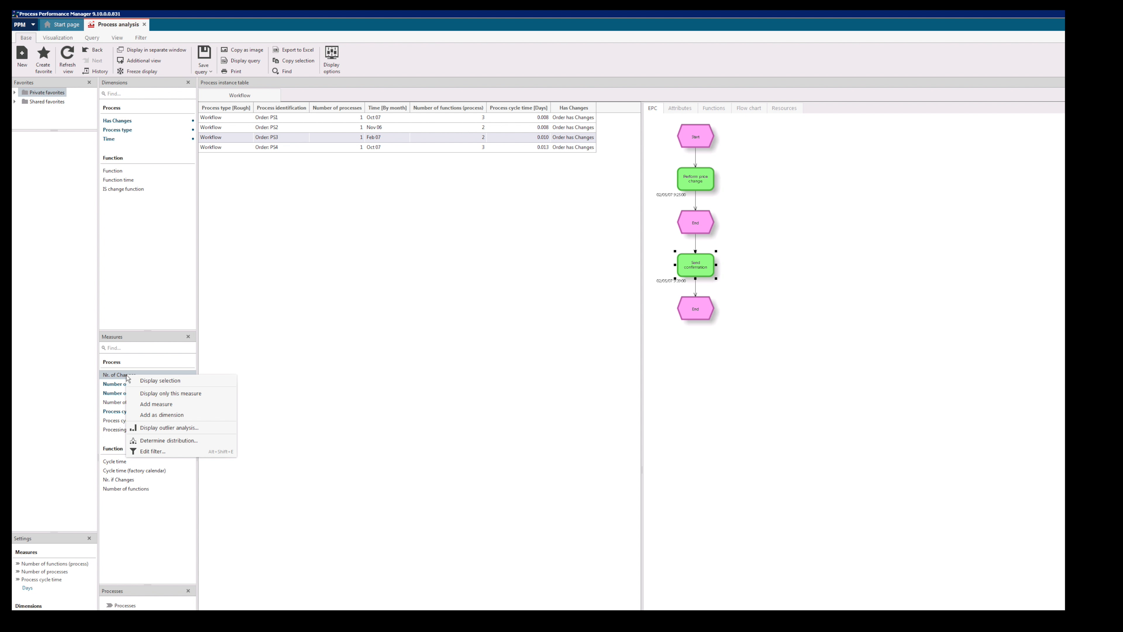
{"action": "left_click", "coordinate": [171, 408]}
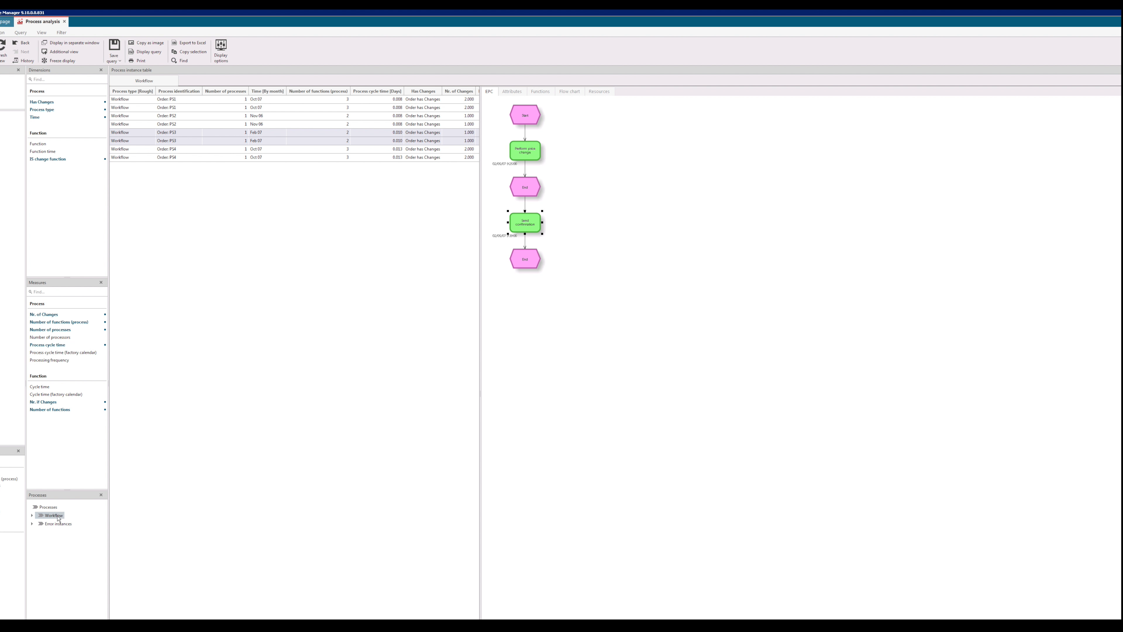
Start a fresh process analysis for the Workflow process and reposition its window.
{"action": "right_click", "coordinate": [55, 516]}
{"action": "left_click", "coordinate": [85, 537]}
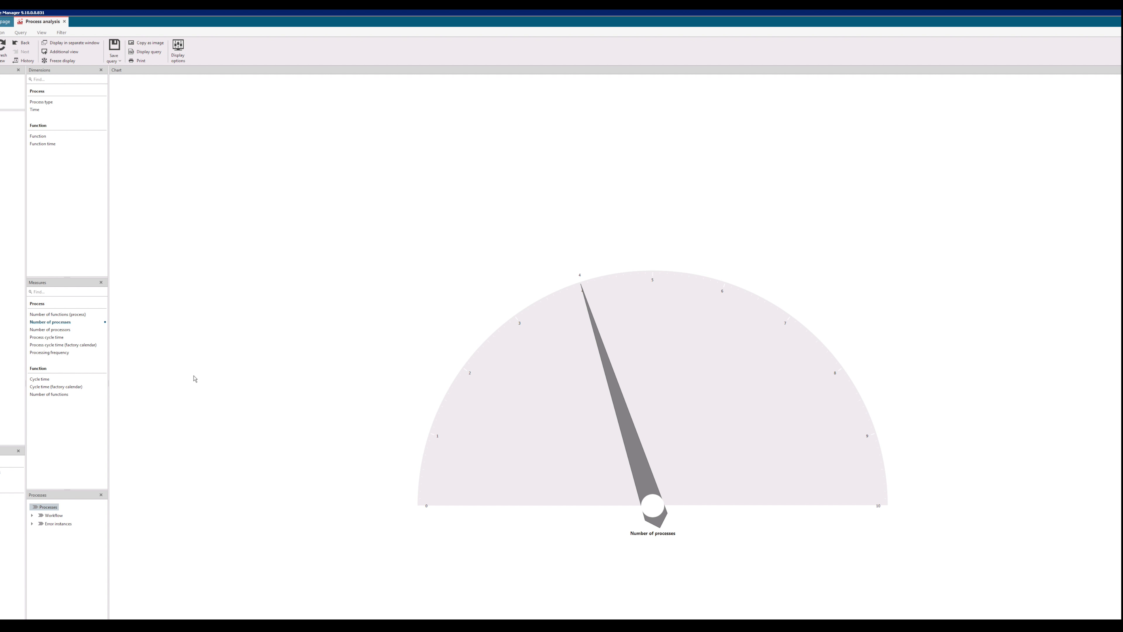
{"action": "left_click", "coordinate": [52, 516]}
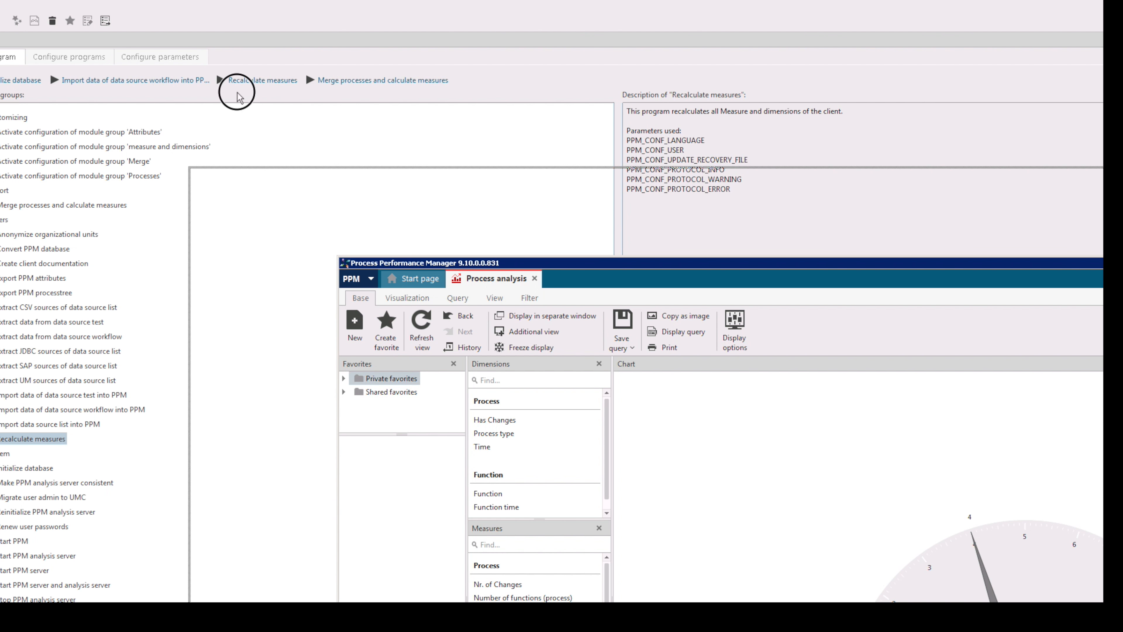
{"action": "left_click_drag", "start_coordinate": [236, 92], "coordinate": [8, 0]}
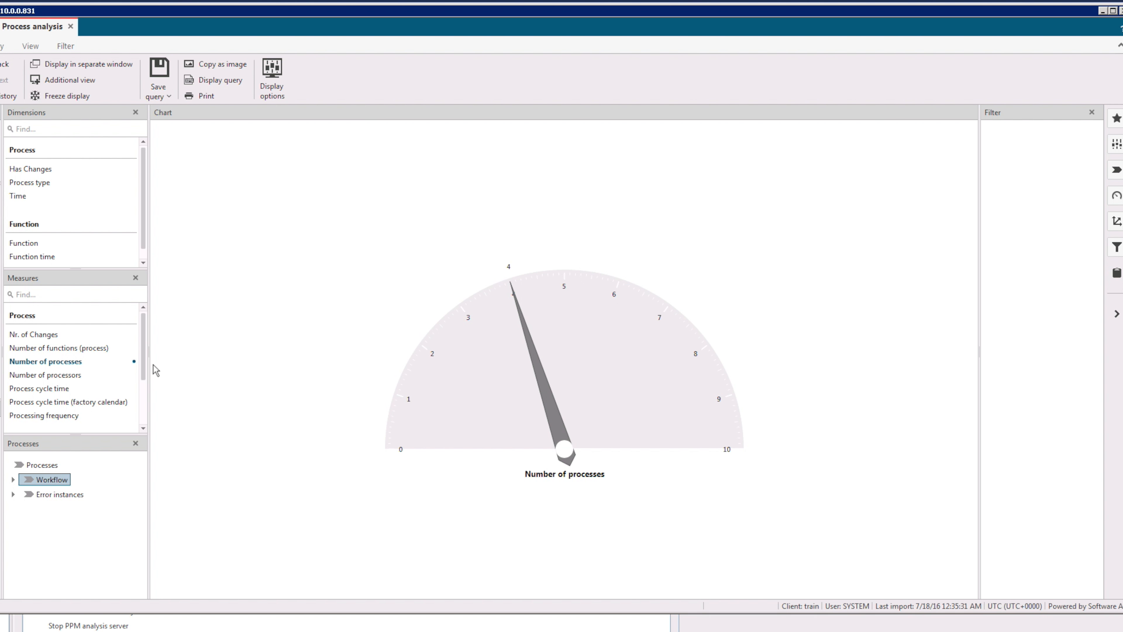
Break down the number of processes by the function dimension IS change function.
{"action": "left_click_drag", "start_coordinate": [88, 324], "coordinate": [88, 344]}
{"action": "left_click_drag", "start_coordinate": [141, 372], "coordinate": [141, 425]}
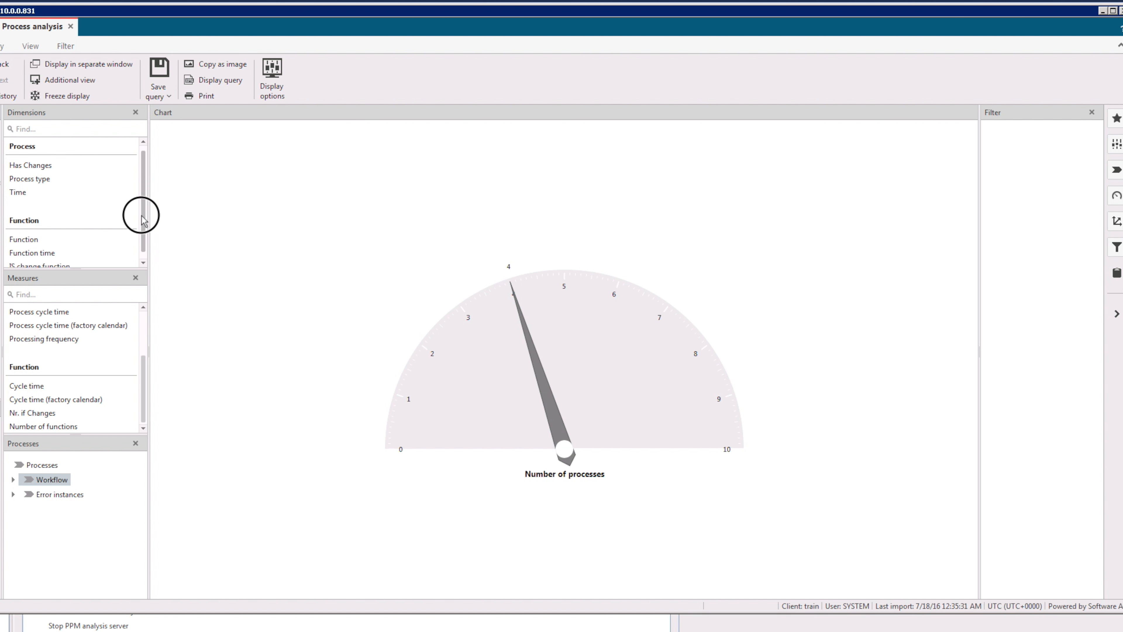
{"action": "left_click_drag", "start_coordinate": [140, 218], "coordinate": [140, 227]}
{"action": "left_click", "coordinate": [39, 261]}
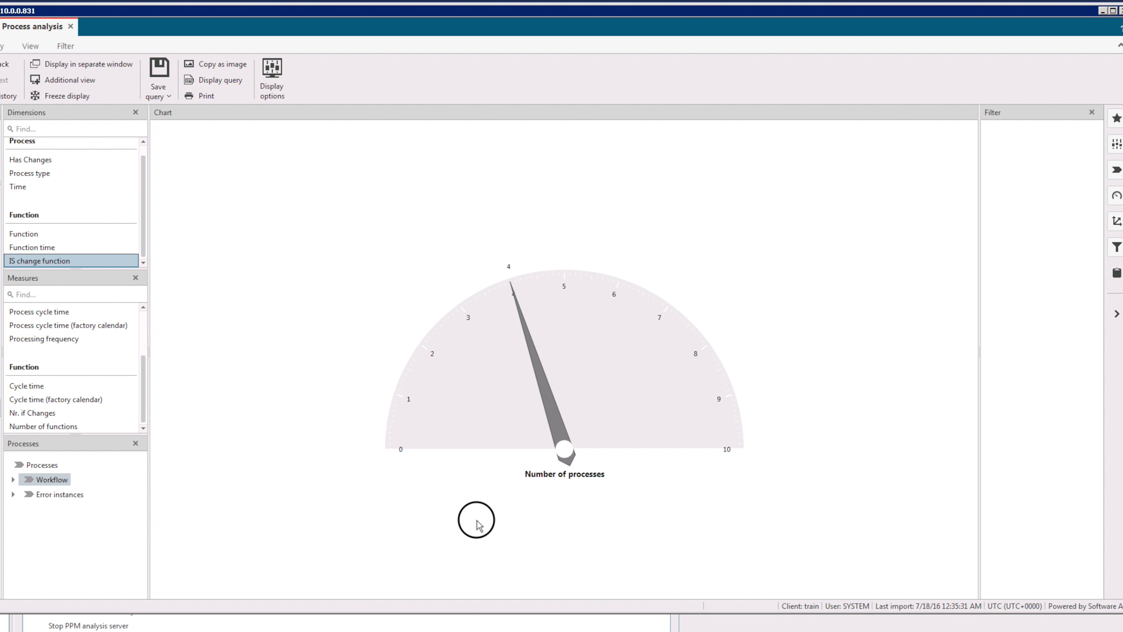
{"action": "left_click_drag", "start_coordinate": [478, 524], "coordinate": [476, 526]}
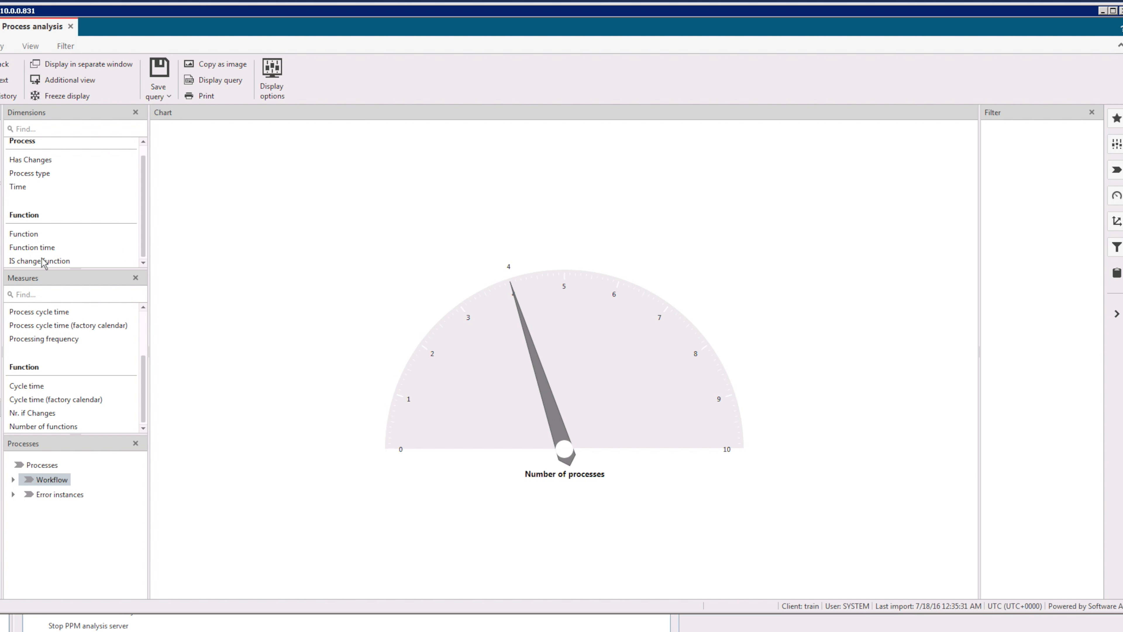
{"action": "left_click", "coordinate": [27, 261]}
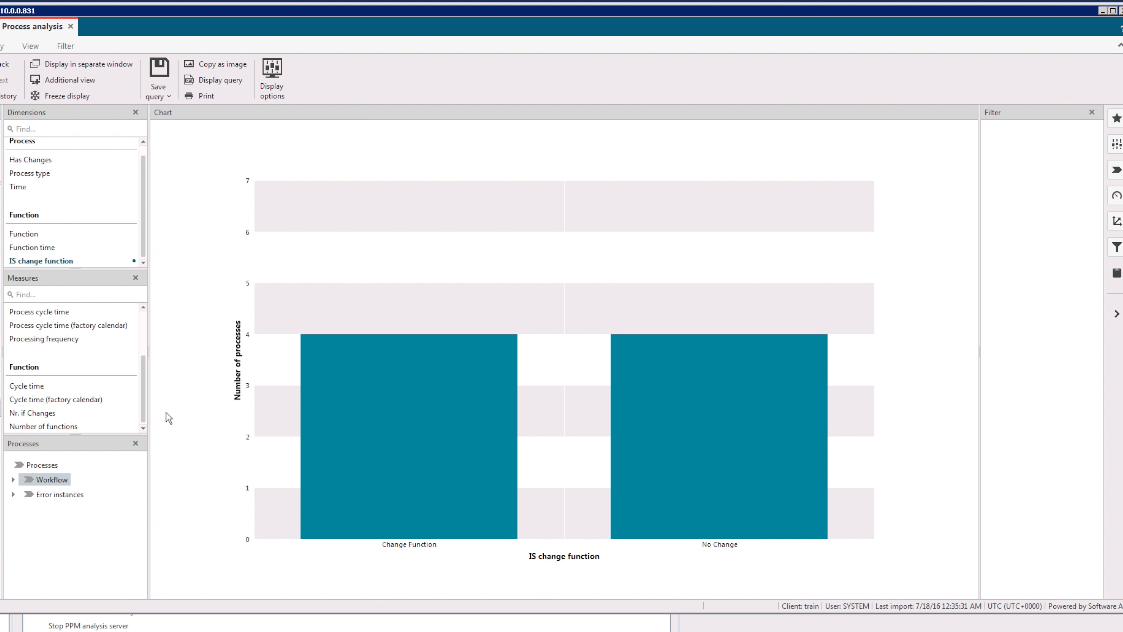
Chart Number of functions by IS change function and inspect the values of the Change Function and No Change bars.
{"action": "mouse_move", "coordinate": [143, 383]}
{"action": "left_mouse_down"}
{"action": "mouse_move", "coordinate": [146, 349]}
{"action": "mouse_move", "coordinate": [151, 395]}
{"action": "left_mouse_up"}
{"action": "left_click", "coordinate": [57, 427]}
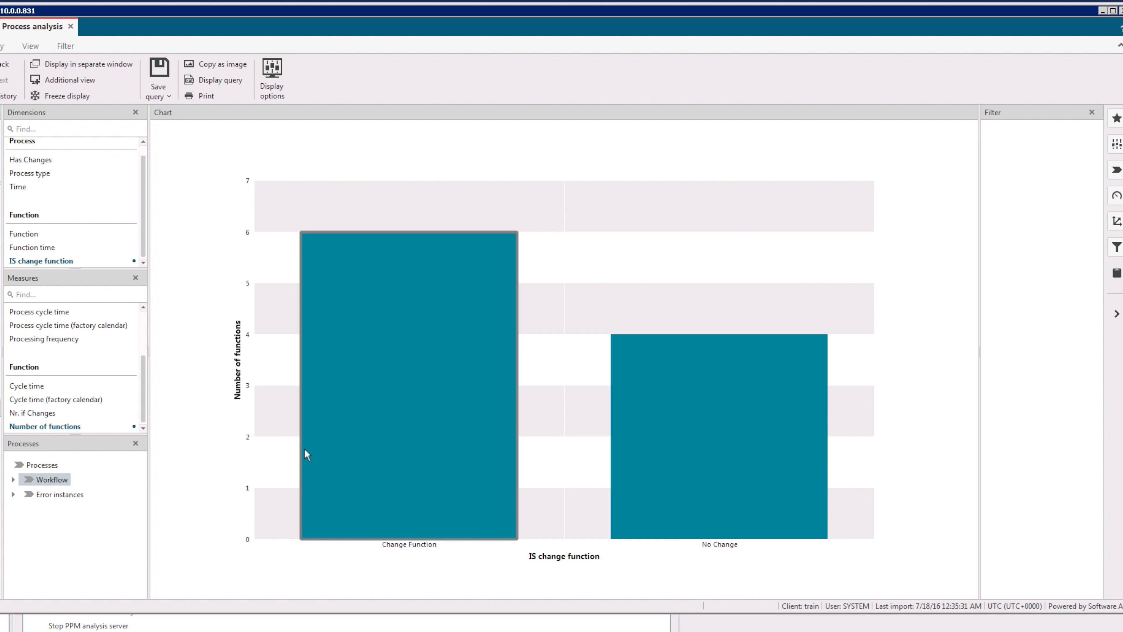
{"action": "mouse_move", "coordinate": [309, 471]}
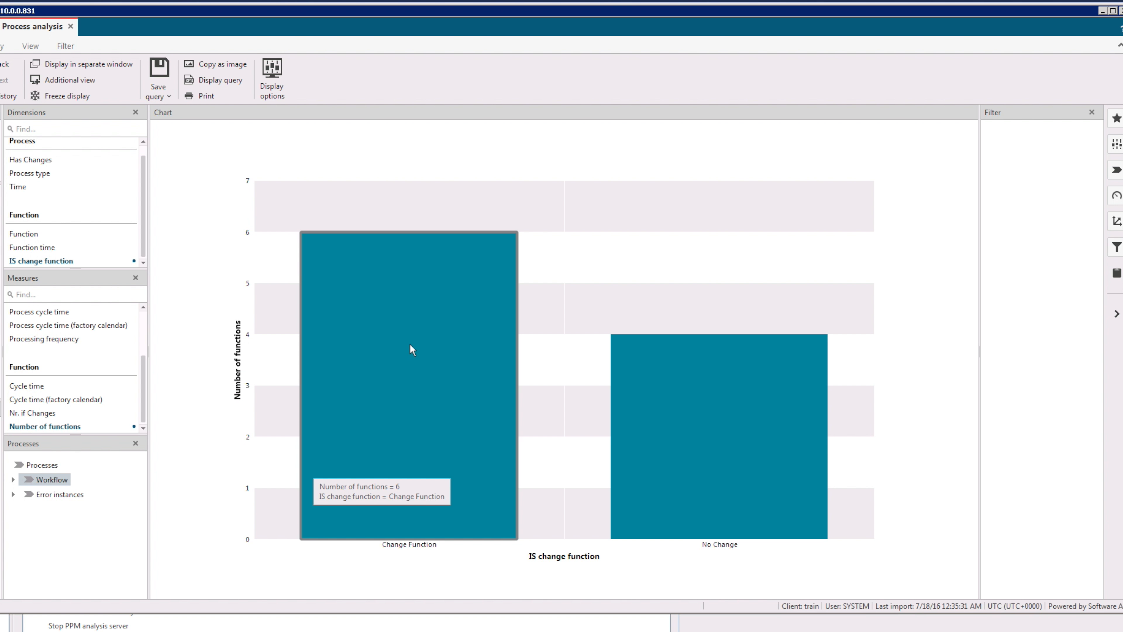
{"action": "mouse_move", "coordinate": [773, 401]}
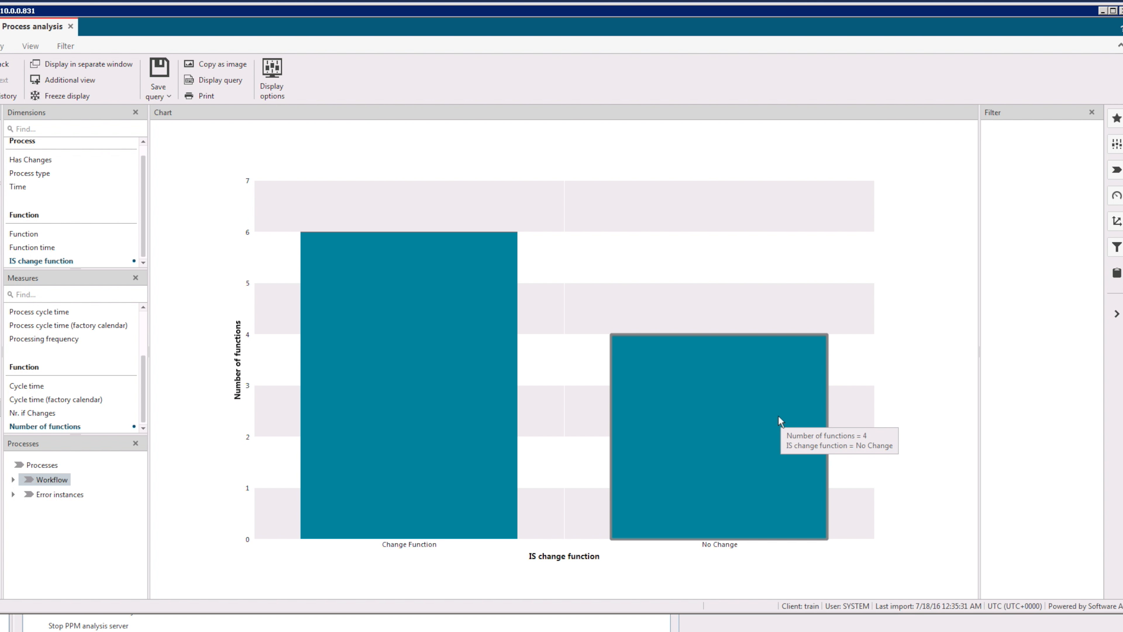
{"action": "mouse_move", "coordinate": [239, 400]}
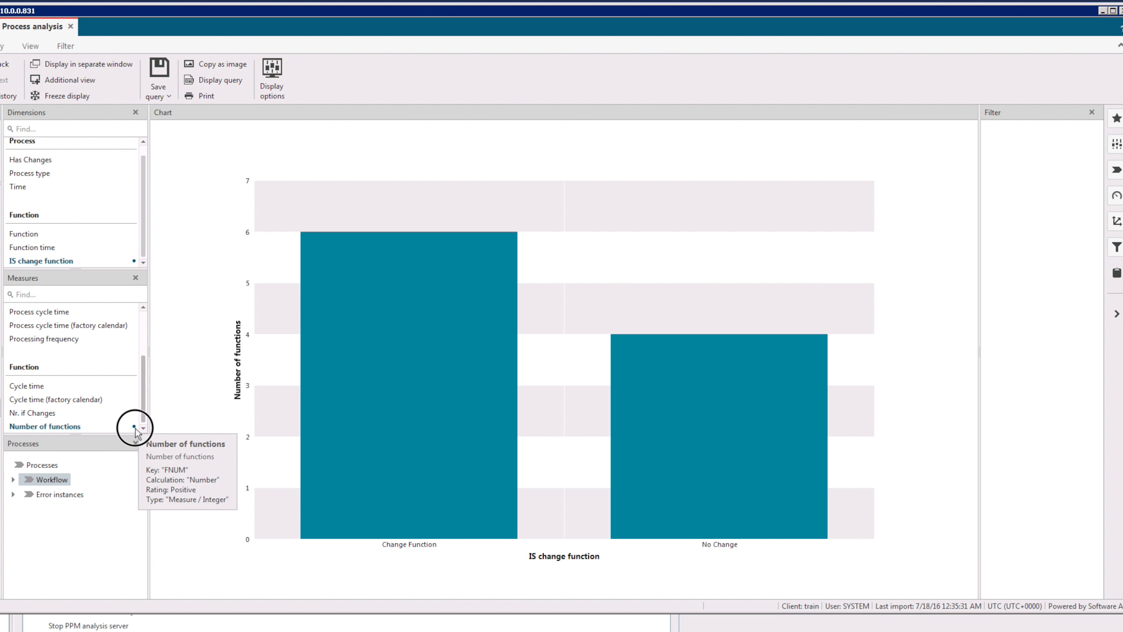
Chart the function measure Nr. if Changes by IS change function and examine the distribution.
{"action": "scroll", "coordinate": [138, 423], "scroll_direction": "up", "scroll_amount": 3}
{"action": "left_click_drag", "start_coordinate": [143, 249], "coordinate": [143, 253]}
{"action": "left_click_drag", "start_coordinate": [142, 356], "coordinate": [143, 414]}
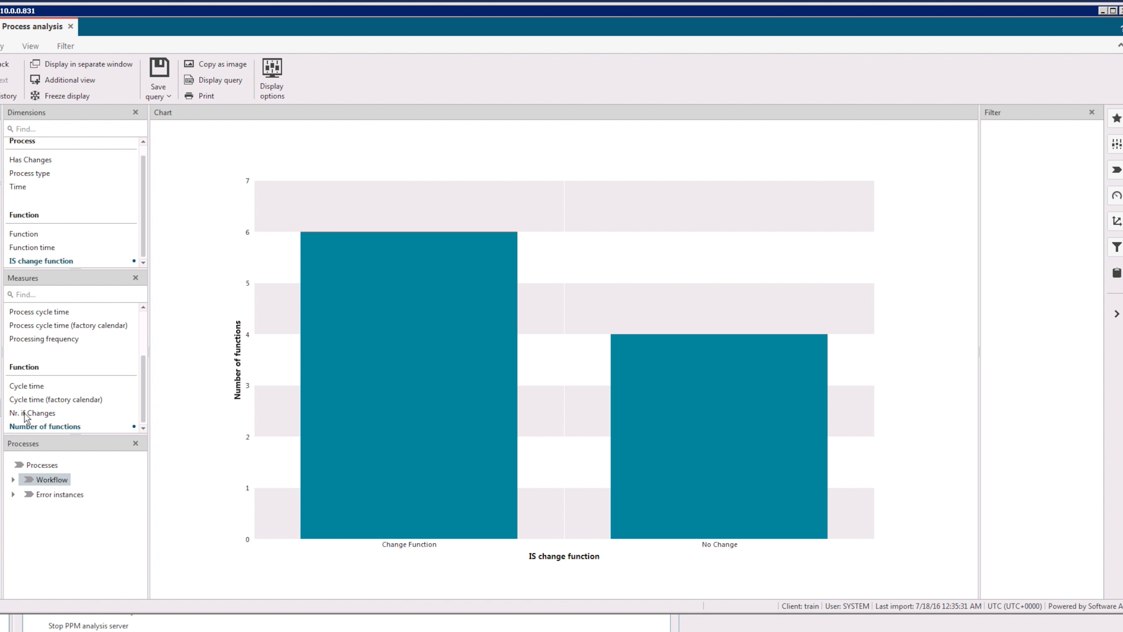
{"action": "left_click_drag", "start_coordinate": [34, 414], "coordinate": [189, 364]}
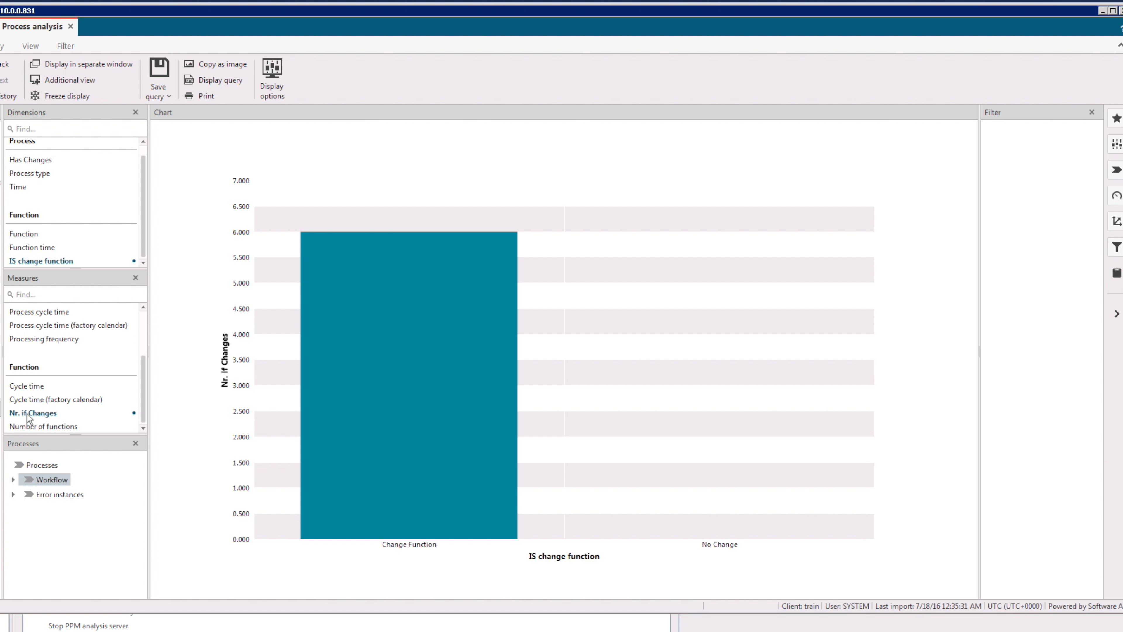
{"action": "mouse_move", "coordinate": [29, 419]}
{"action": "mouse_move", "coordinate": [214, 376]}
Chart the process measure Number of processes by the process dimension Has Changes.
{"action": "left_click_drag", "start_coordinate": [145, 243], "coordinate": [143, 183]}
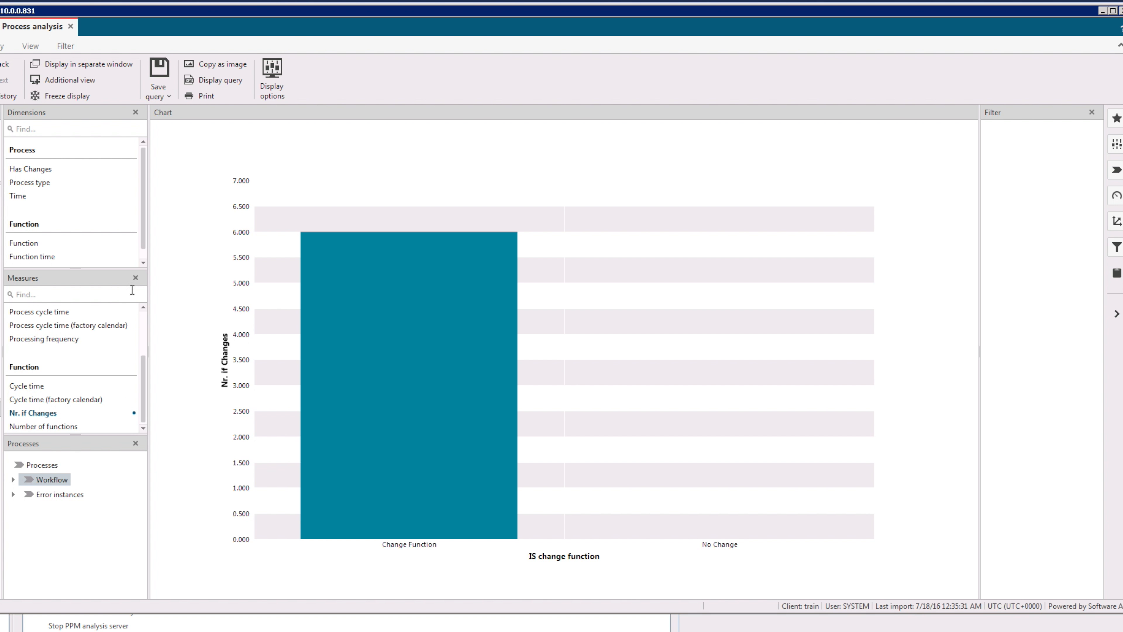
{"action": "left_click_drag", "start_coordinate": [146, 377], "coordinate": [143, 334]}
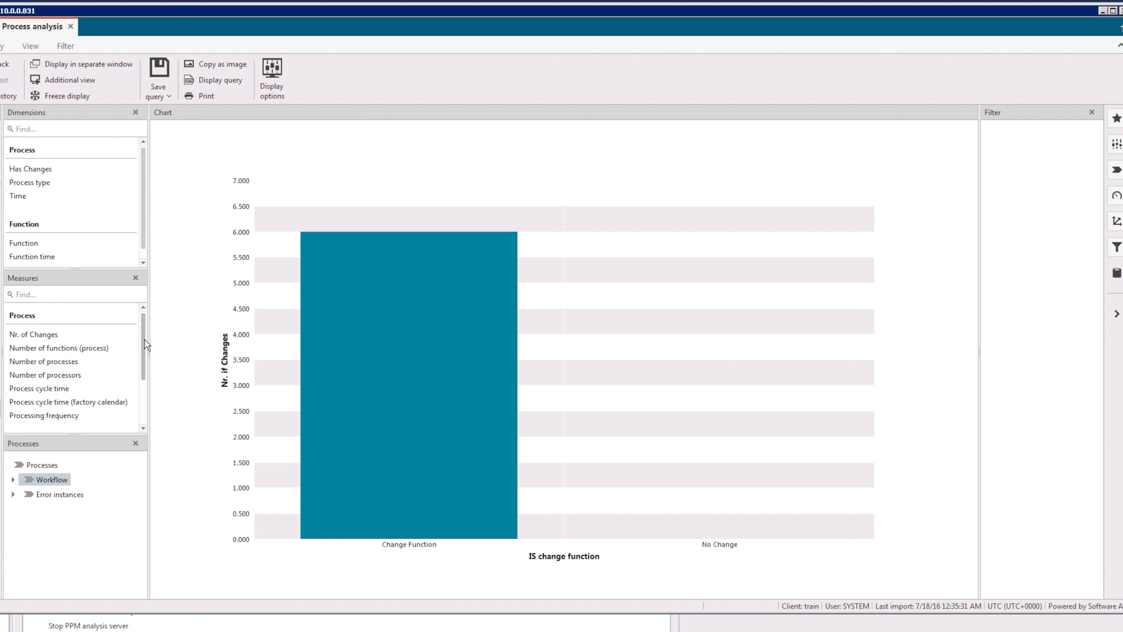
{"action": "double_click", "coordinate": [35, 365]}
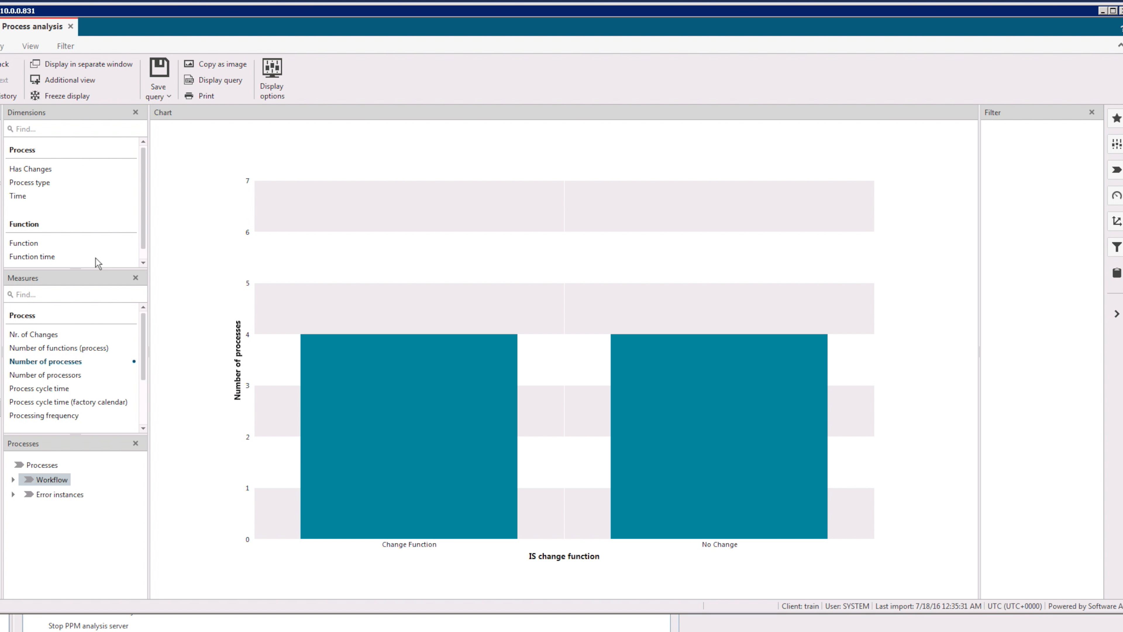
{"action": "left_click", "coordinate": [141, 173]}
{"action": "left_click_drag", "start_coordinate": [141, 173], "coordinate": [469, 573]}
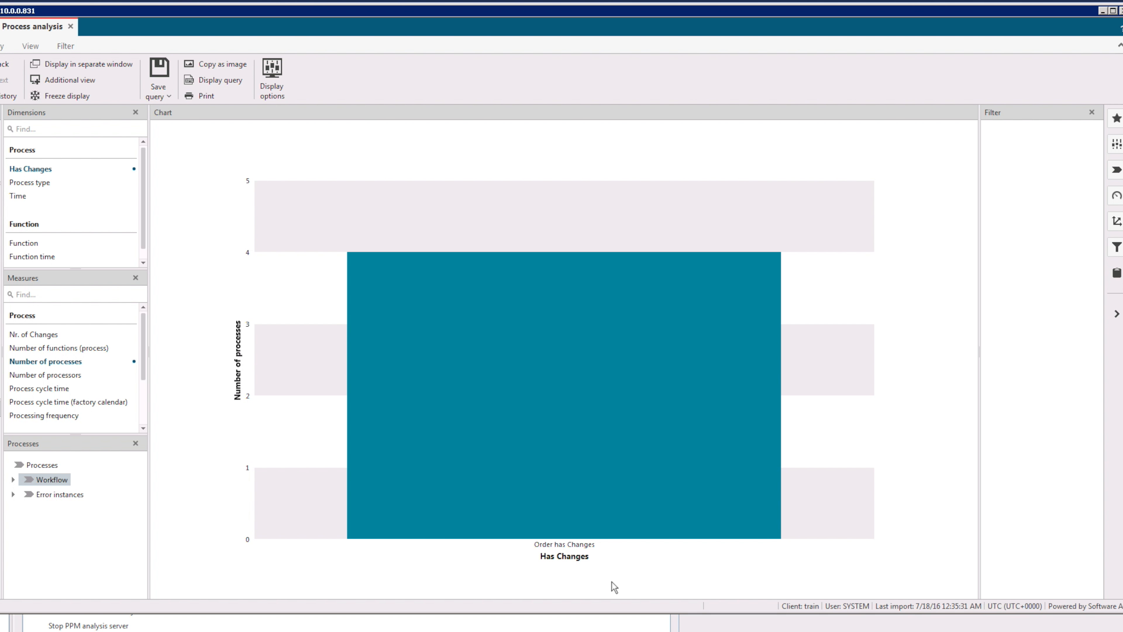